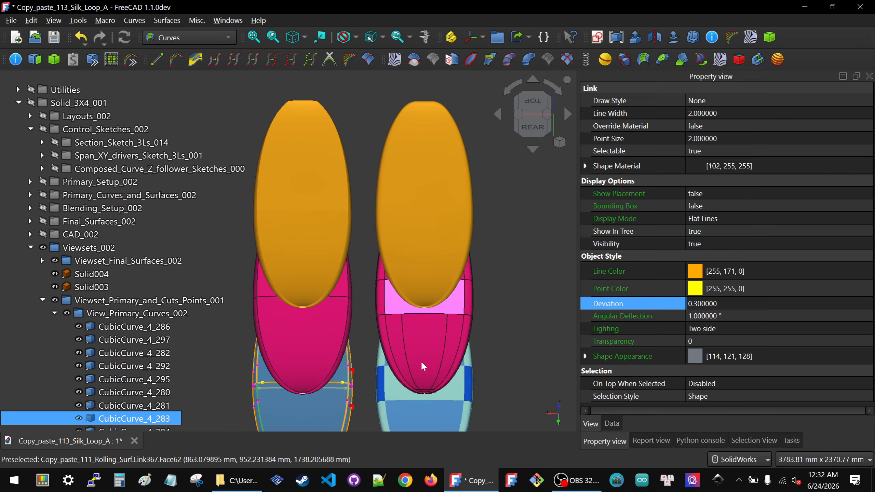
# - Examine the tail thickness and profile of the upper orange boards from the right side
pyautogui.moveTo(423, 364); pyautogui.dragTo(510, 322, button='middle')
pyautogui.click(515, 115)
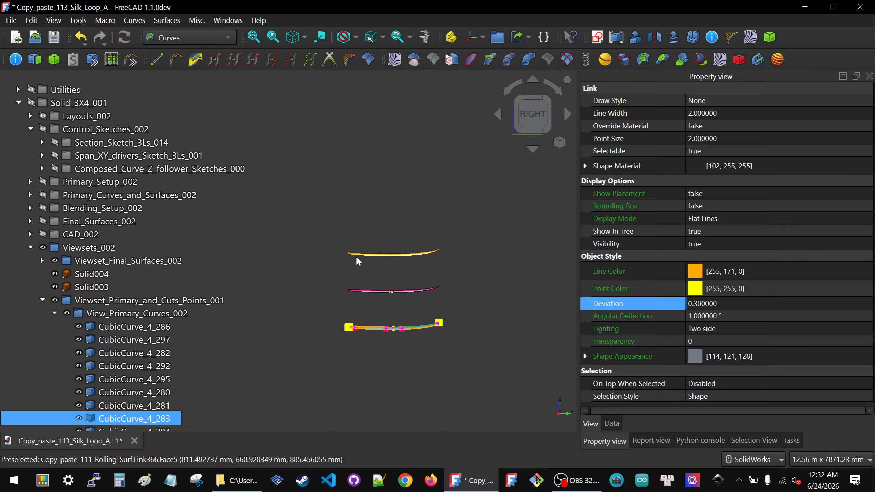
pyautogui.scroll(6, 357, 261)
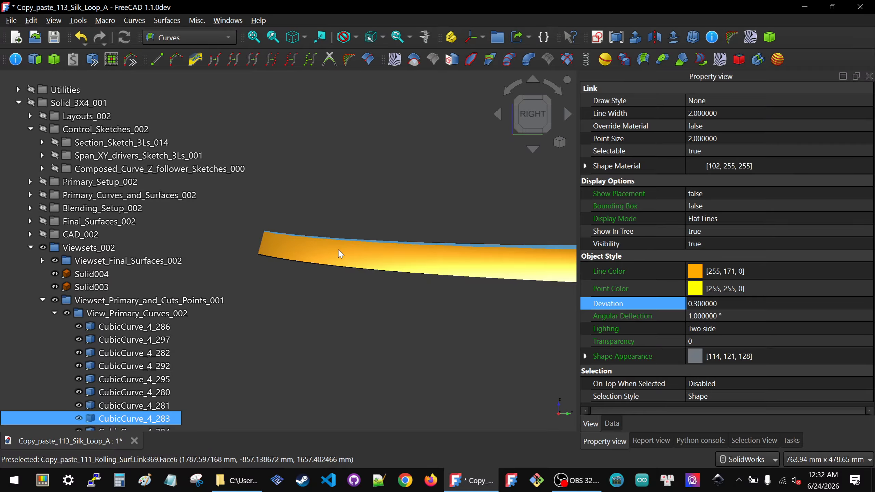
pyautogui.scroll(-5, 340, 253)
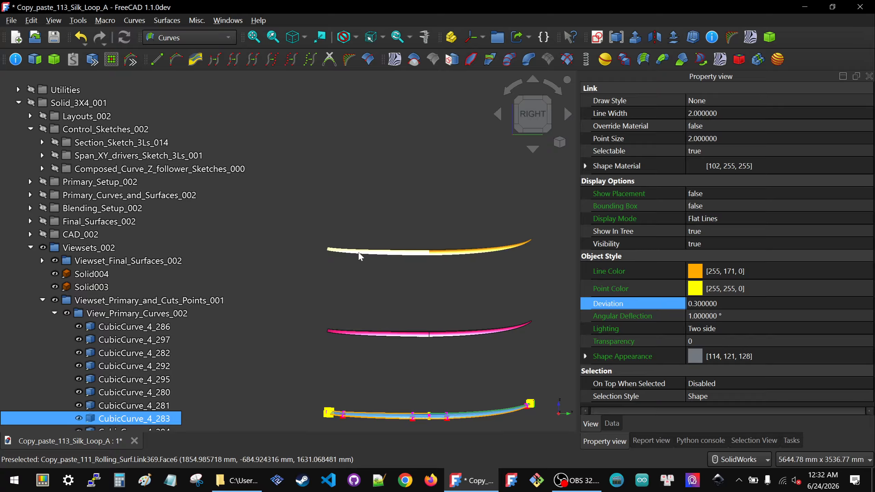
pyautogui.scroll(4, 360, 256)
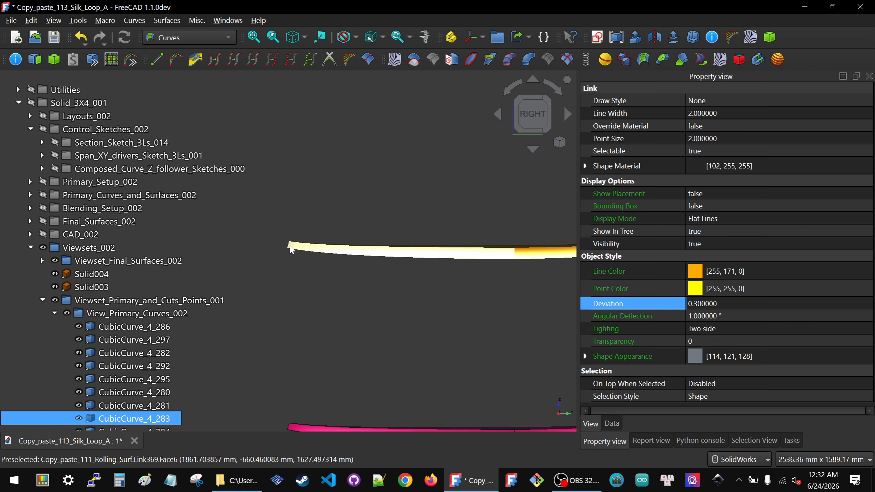
pyautogui.scroll(-3, 416, 261)
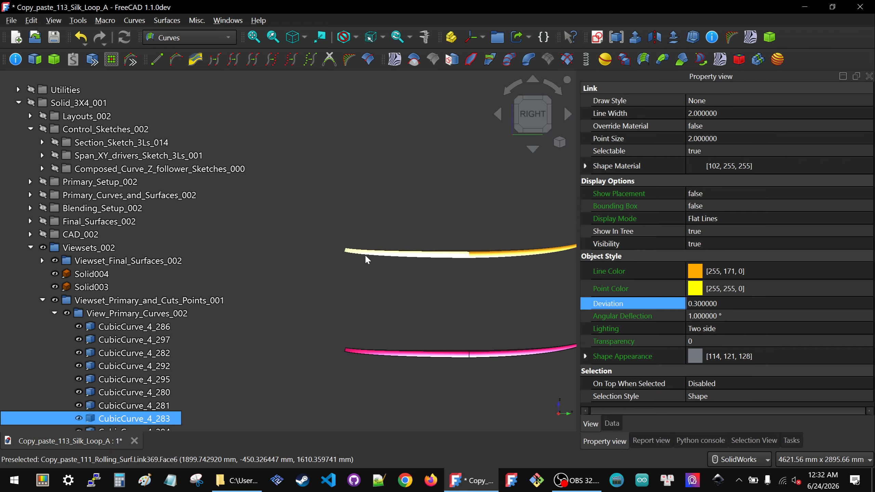
pyautogui.scroll(6, 365, 254)
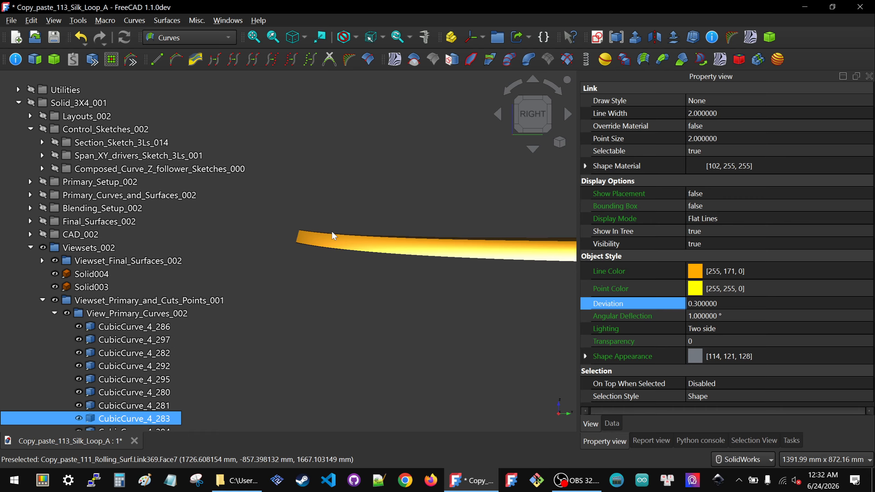
pyautogui.scroll(3, 327, 235)
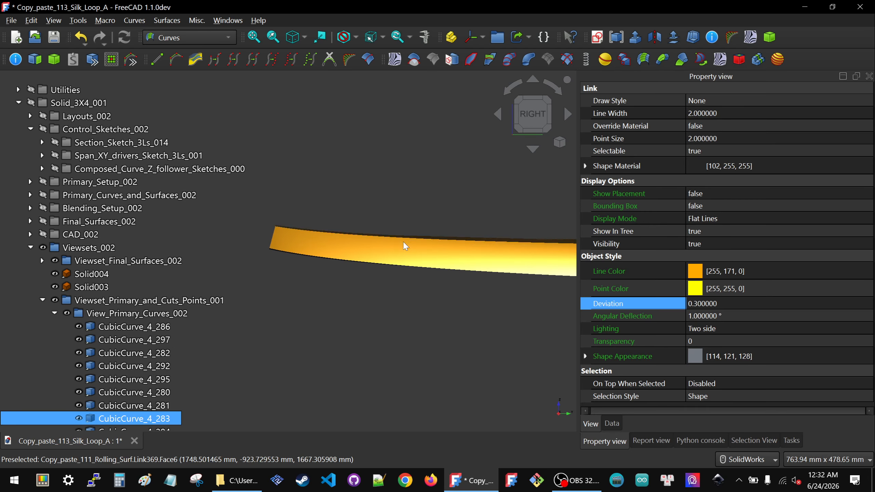
pyautogui.scroll(-3, 364, 244)
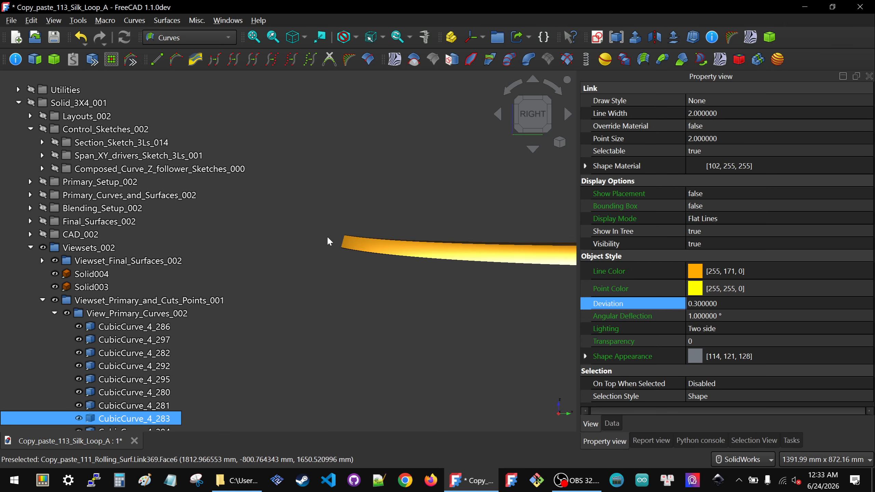
# - Show the Patch_3X4_Layouts_002 group and set the vertical height constraint in its Tail_Layout_001 sketch to 15 mm
pyautogui.moveTo(351, 246); pyautogui.dragTo(416, 252, button='middle')
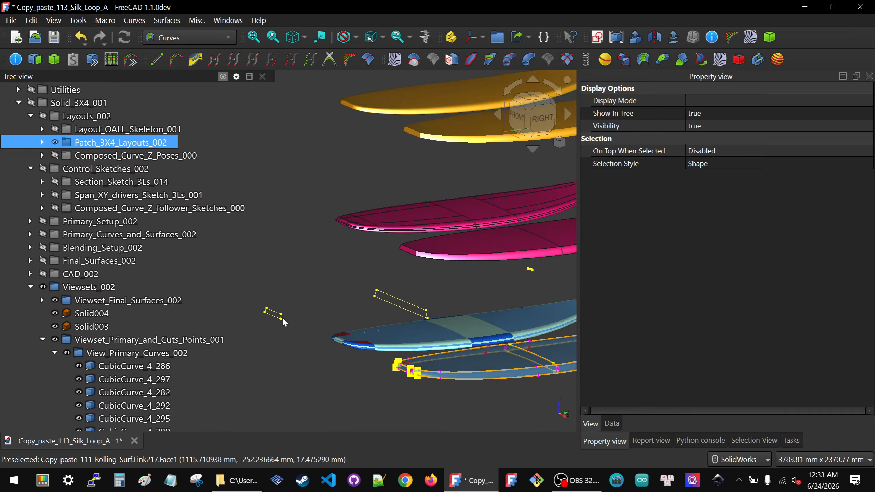
pyautogui.scroll(-2, 446, 308)
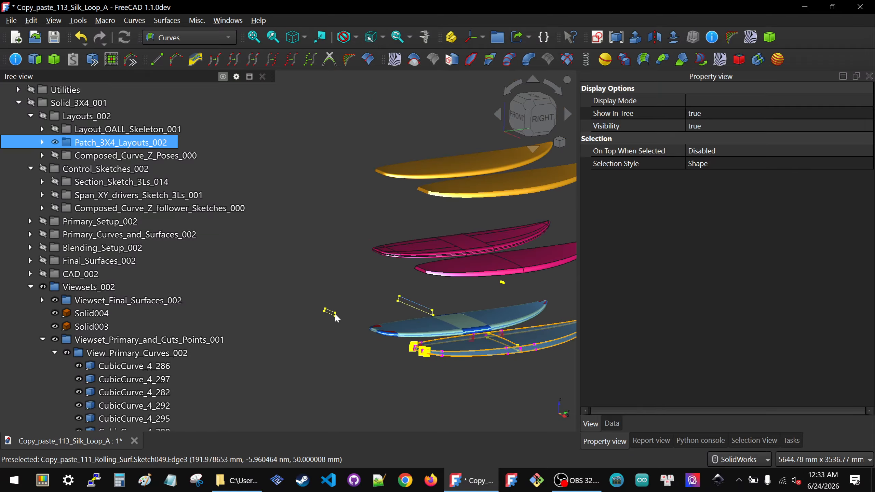
pyautogui.click(42, 143)
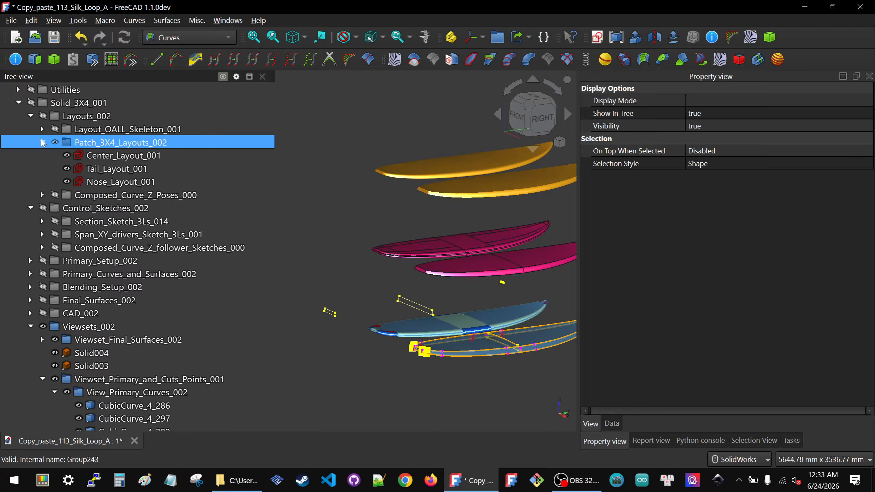
pyautogui.click(95, 168)
pyautogui.doubleClick(103, 169)
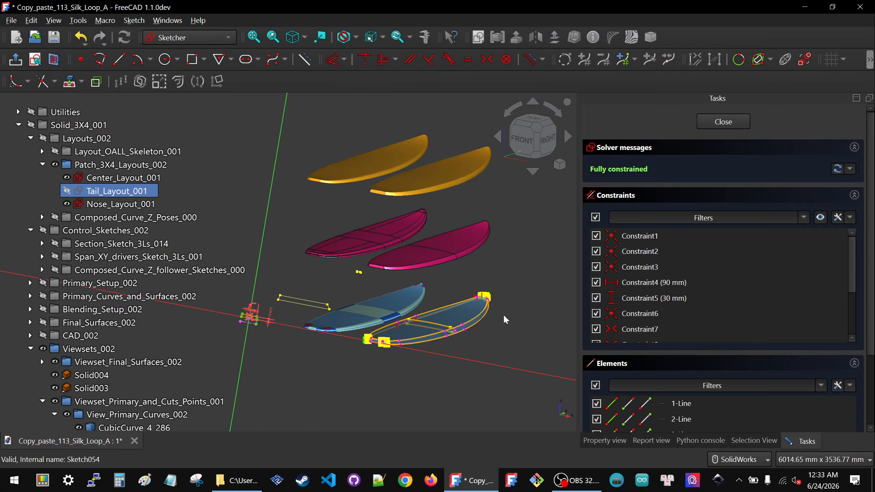
pyautogui.scroll(8, 399, 312)
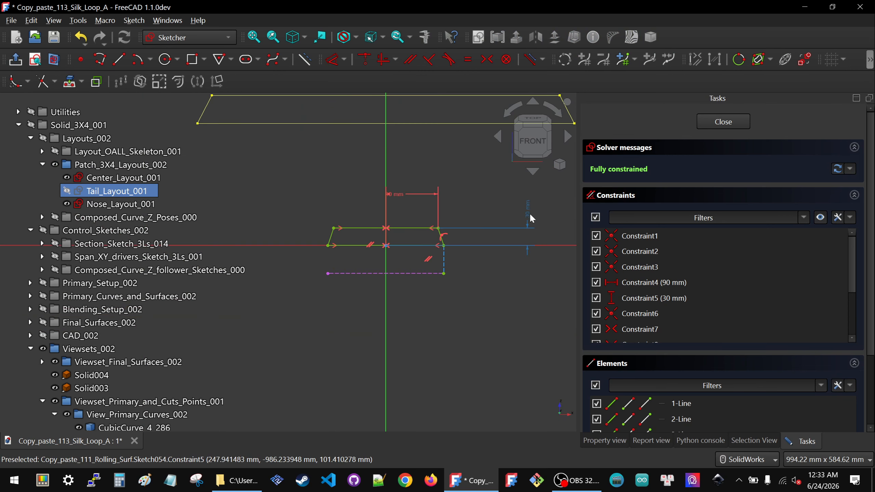
pyautogui.doubleClick(531, 215)
pyautogui.write('15')
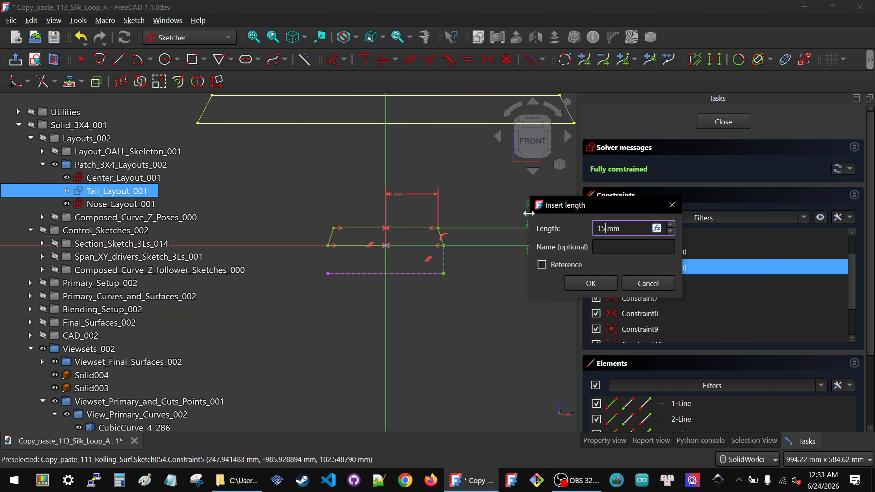
pyautogui.press('Return')
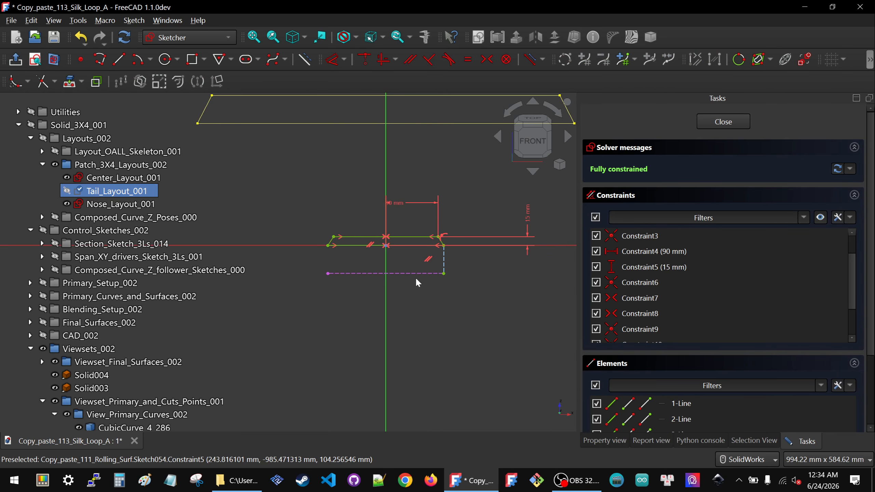
pyautogui.press('Escape')
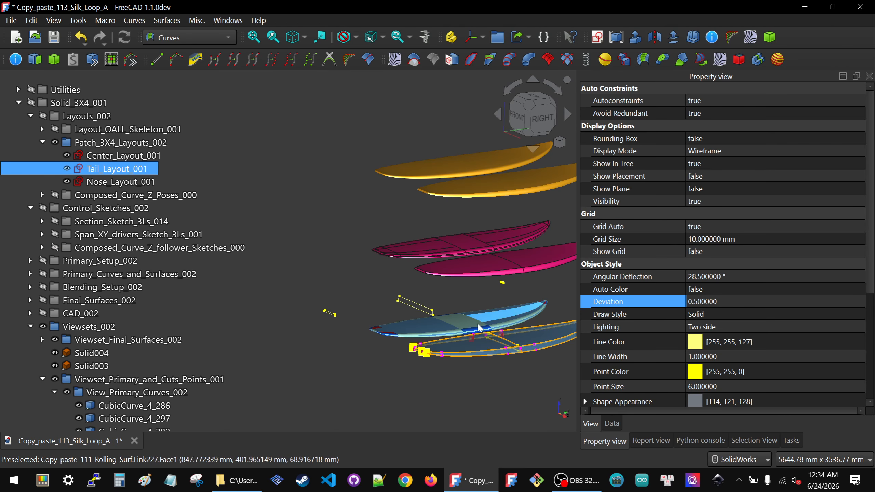
# - Examine the updated tail profile of the lowest blue board from the right side, including its upper edge curve
pyautogui.click(543, 121)
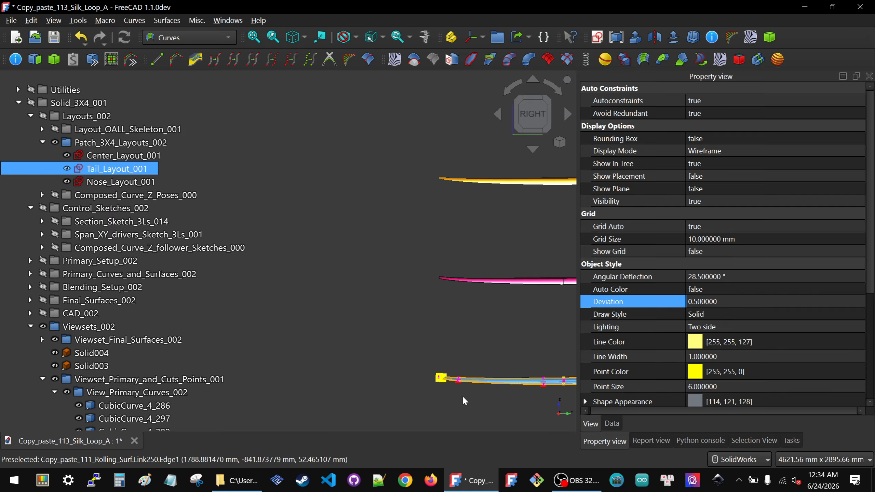
pyautogui.scroll(4, 480, 362)
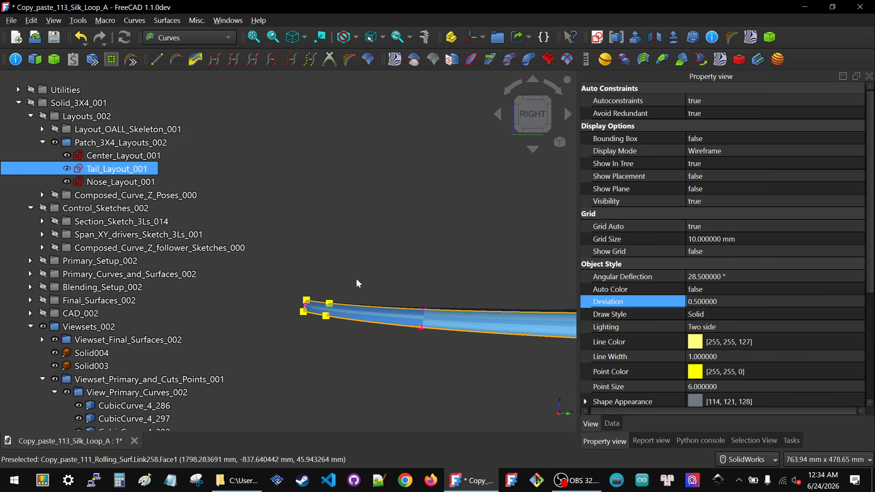
pyautogui.scroll(-10, 323, 311)
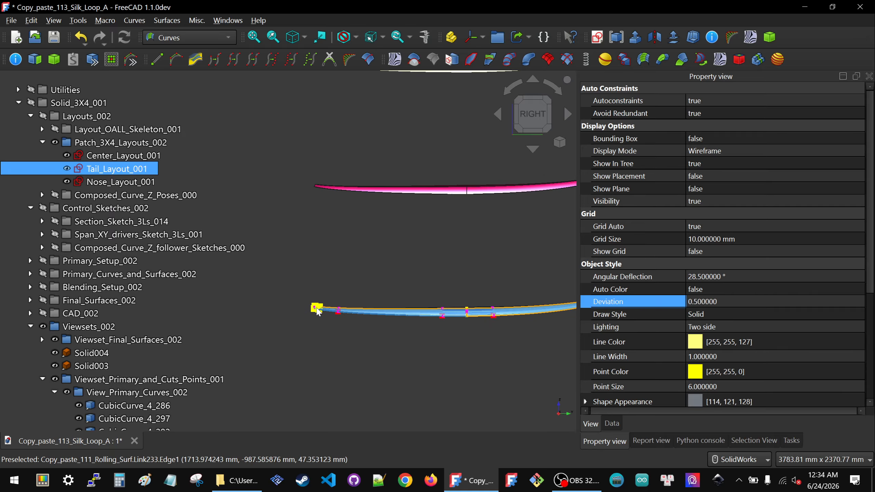
pyautogui.scroll(6, 364, 316)
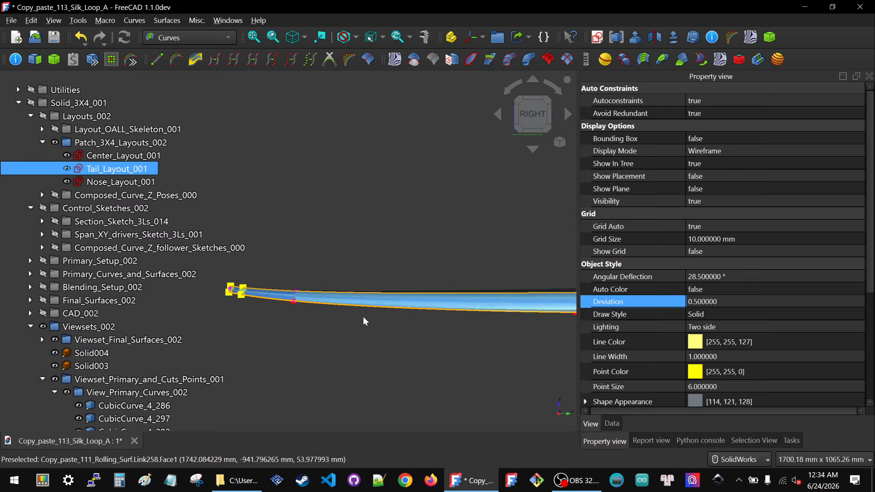
pyautogui.click(372, 289)
pyautogui.scroll(-5, 373, 290)
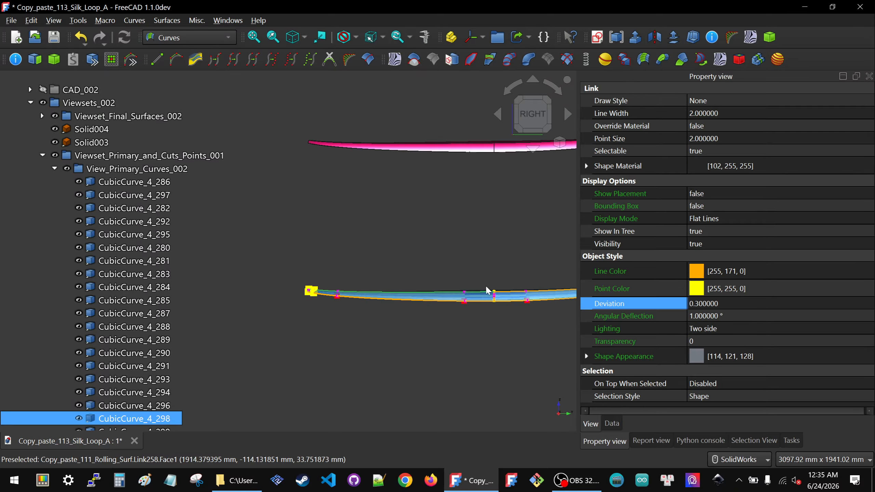
pyautogui.scroll(5, 400, 291)
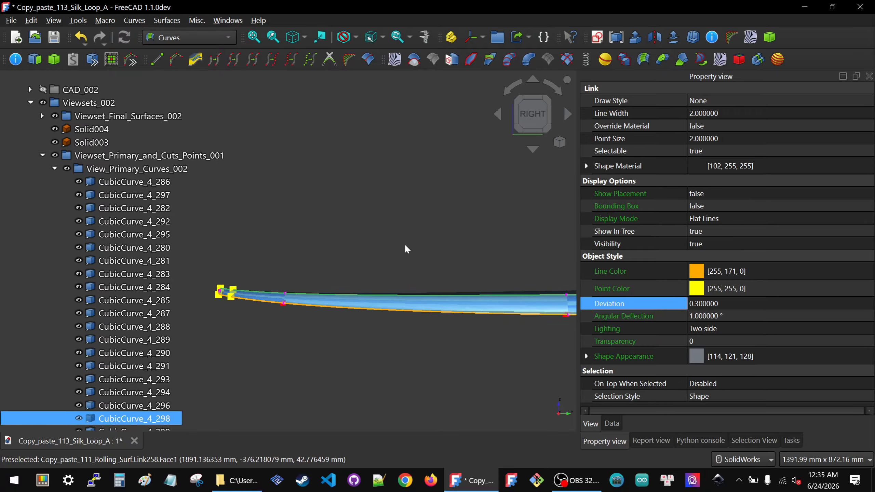
pyautogui.scroll(-4, 395, 312)
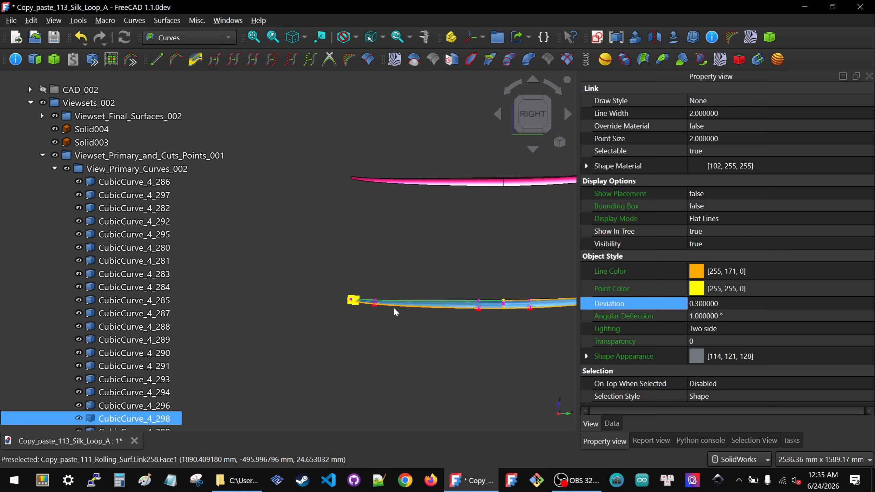
pyautogui.scroll(-5, 395, 312)
# - Examine the decks, rails and tail ends of the magenta and orange boards, comparing the two board versions from several angles
pyautogui.moveTo(383, 328); pyautogui.dragTo(430, 350, button='middle')
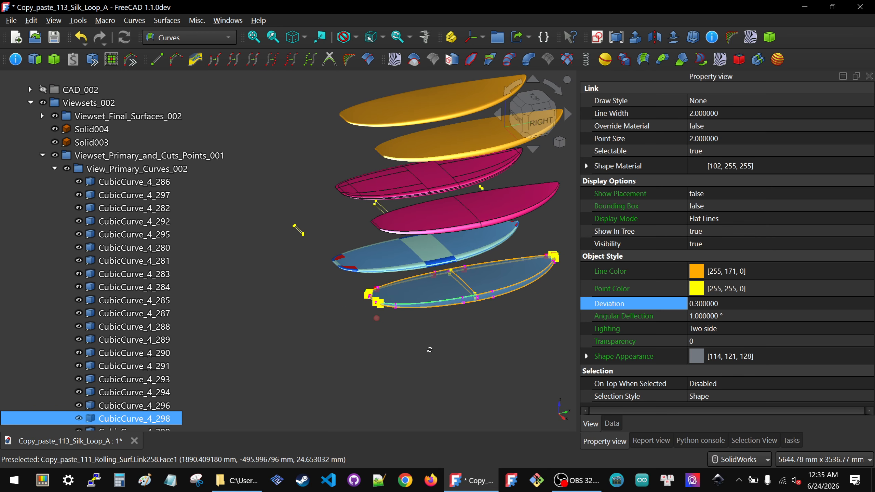
pyautogui.scroll(5, 419, 210)
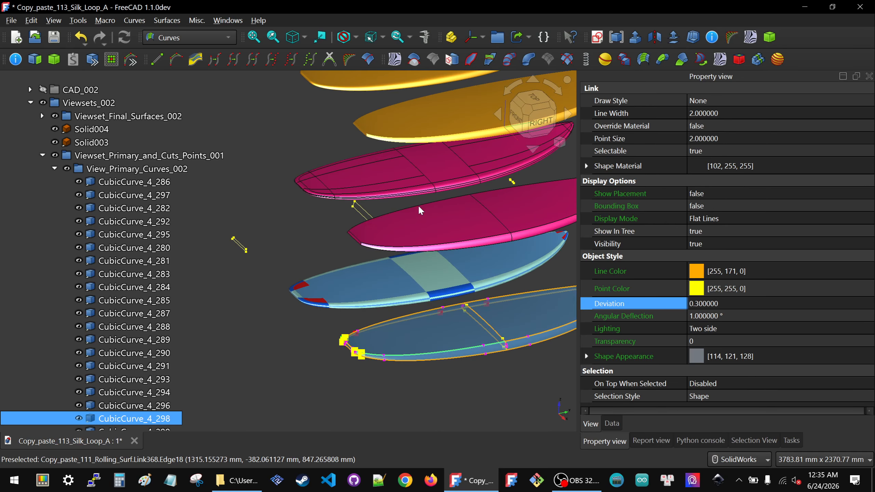
pyautogui.scroll(1, 421, 224)
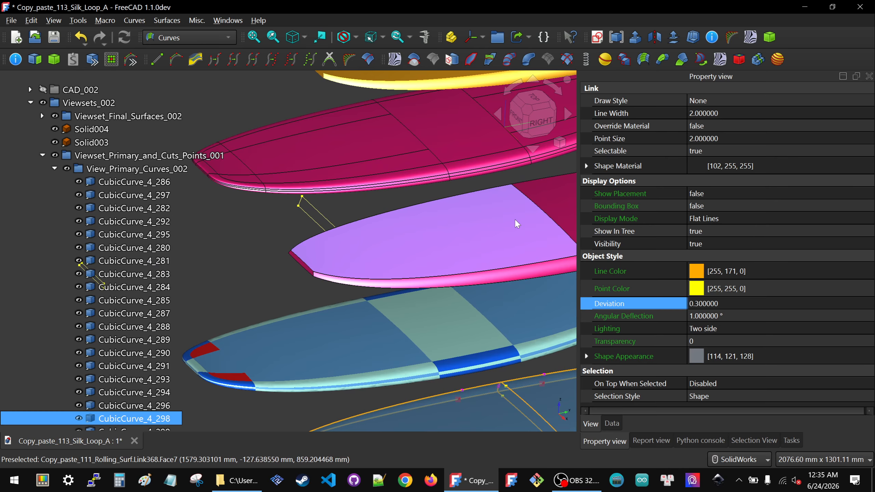
pyautogui.moveTo(502, 233); pyautogui.dragTo(474, 251, button='middle')
pyautogui.scroll(-3, 474, 252)
pyautogui.scroll(-2, 427, 159)
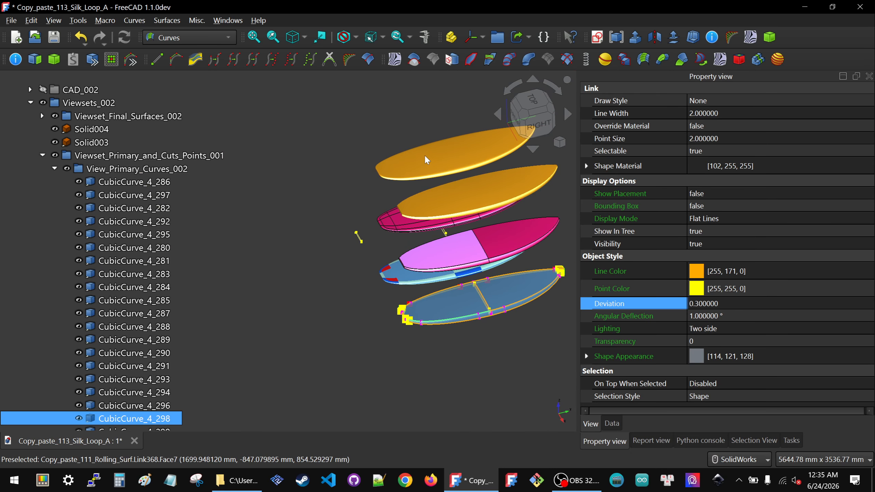
pyautogui.scroll(2, 425, 155)
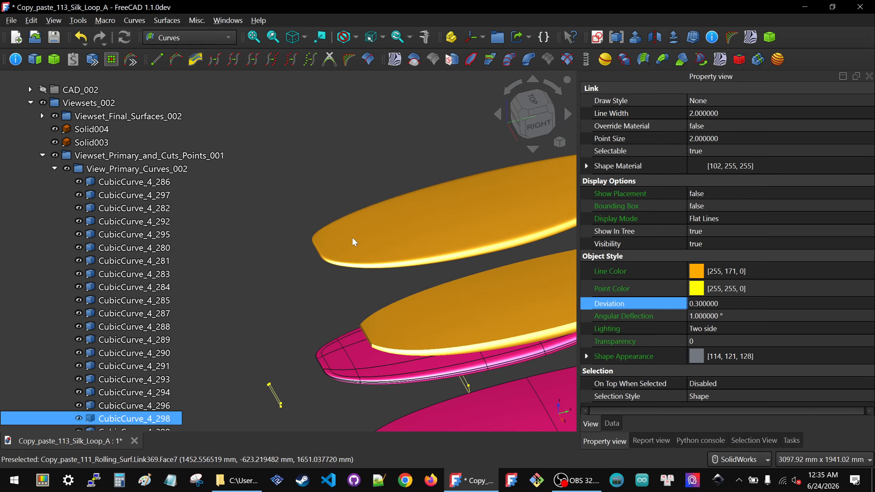
pyautogui.scroll(3, 341, 240)
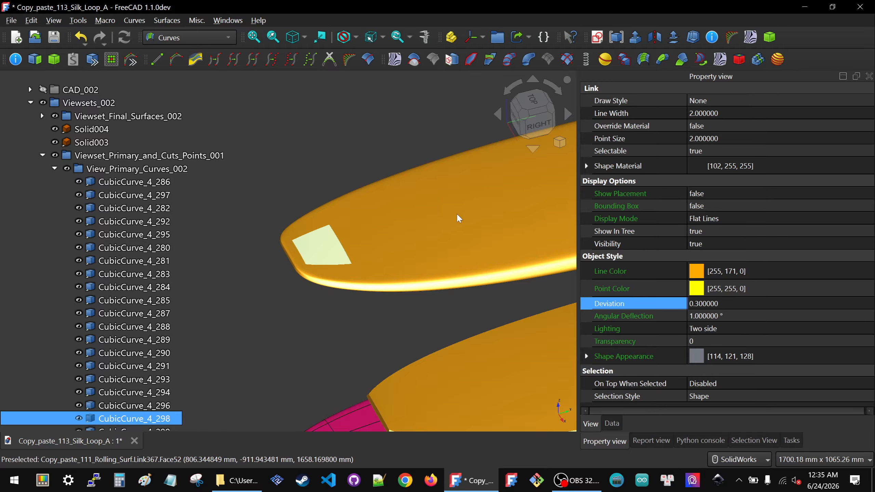
pyautogui.scroll(-2, 409, 272)
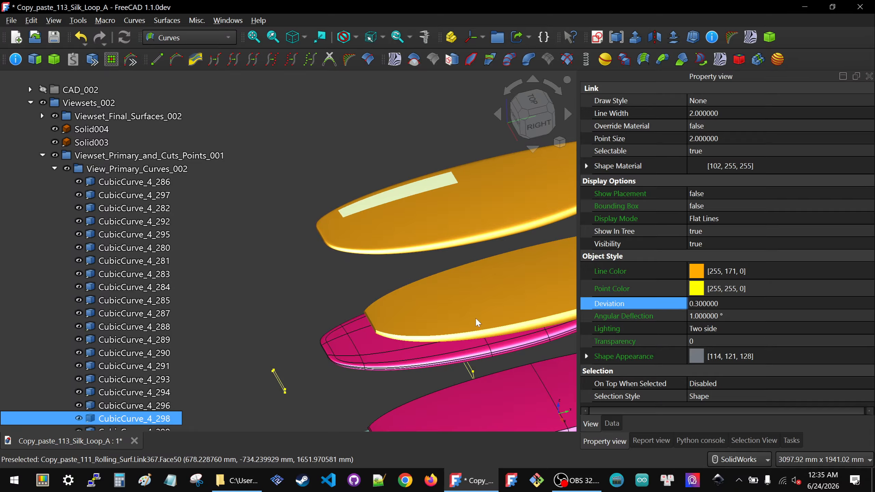
pyautogui.moveTo(475, 319); pyautogui.dragTo(418, 362, button='middle')
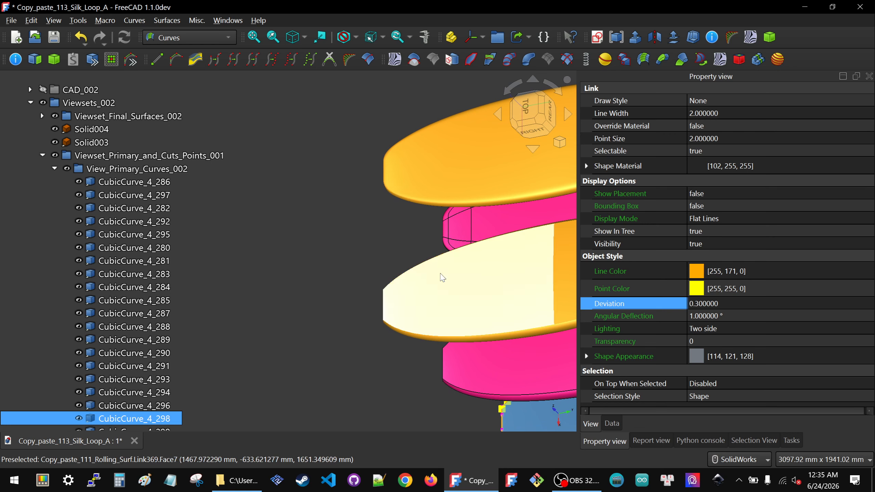
pyautogui.moveTo(441, 273); pyautogui.dragTo(417, 286, button='middle')
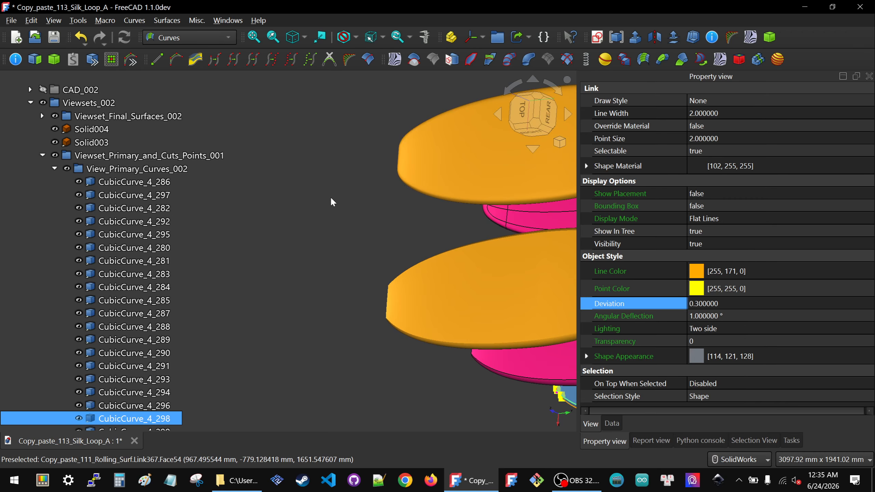
pyautogui.scroll(-3, 331, 197)
pyautogui.scroll(4, 417, 159)
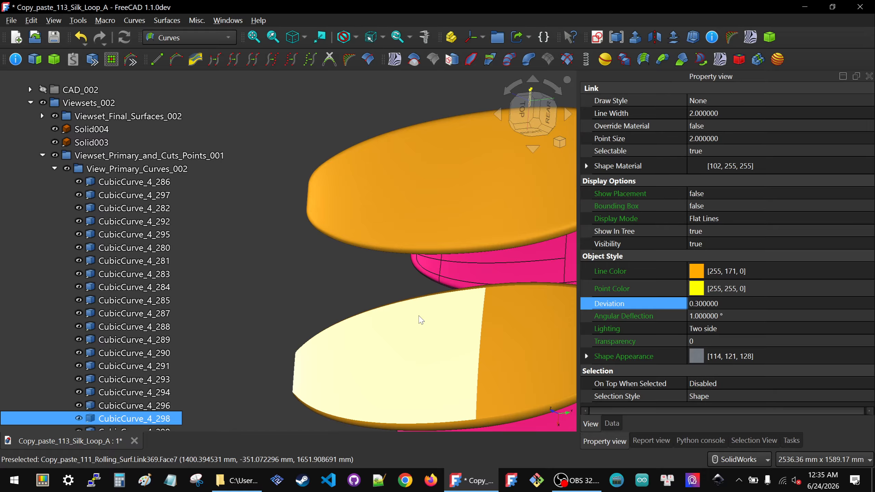
pyautogui.moveTo(419, 316)
pyautogui.mouseDown(button='middle')
pyautogui.moveTo(423, 337)
pyautogui.moveTo(458, 338)
pyautogui.moveTo(469, 328)
pyautogui.moveTo(536, 337)
pyautogui.mouseUp(button='middle')
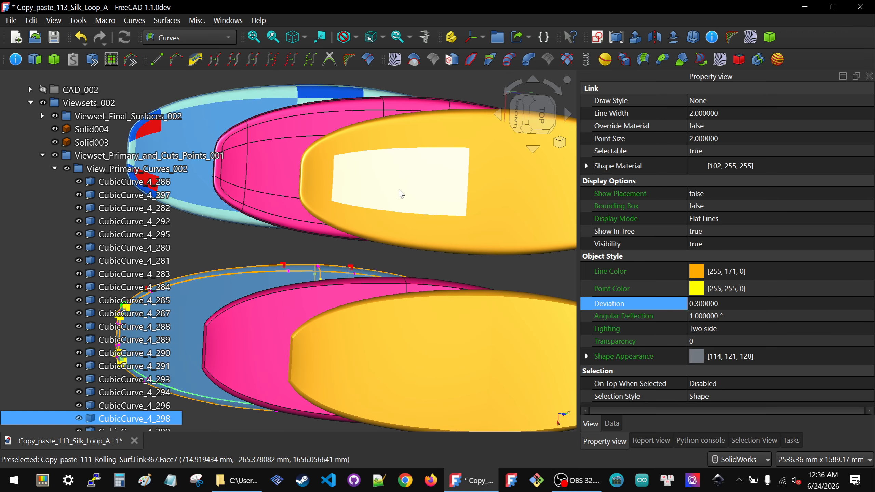
pyautogui.moveTo(401, 192); pyautogui.dragTo(341, 143, button='middle')
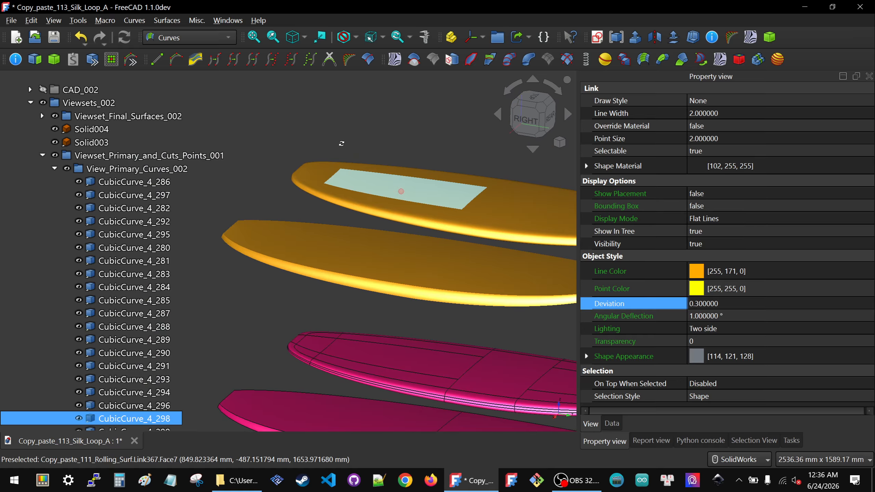
# - Examine the thickness and edge curves of the lowest blue board's tail from the right side
pyautogui.click(529, 126)
pyautogui.scroll(-2, 311, 273)
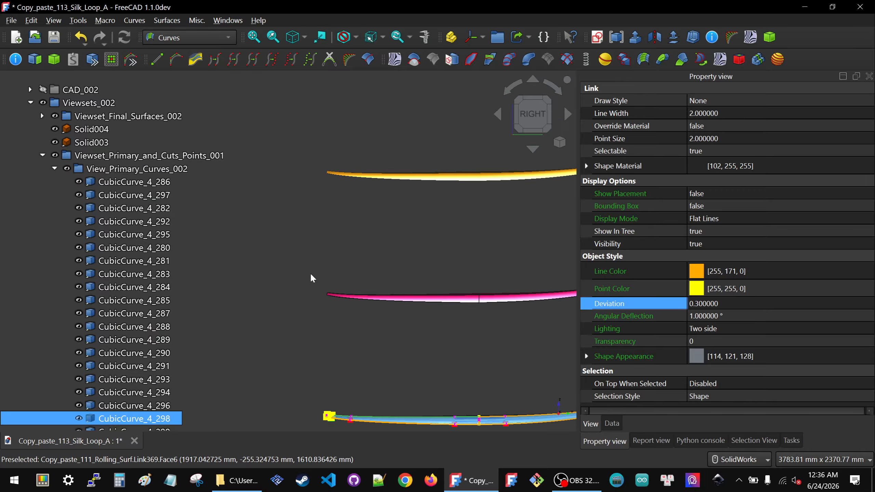
pyautogui.scroll(-2, 378, 294)
pyautogui.scroll(5, 366, 410)
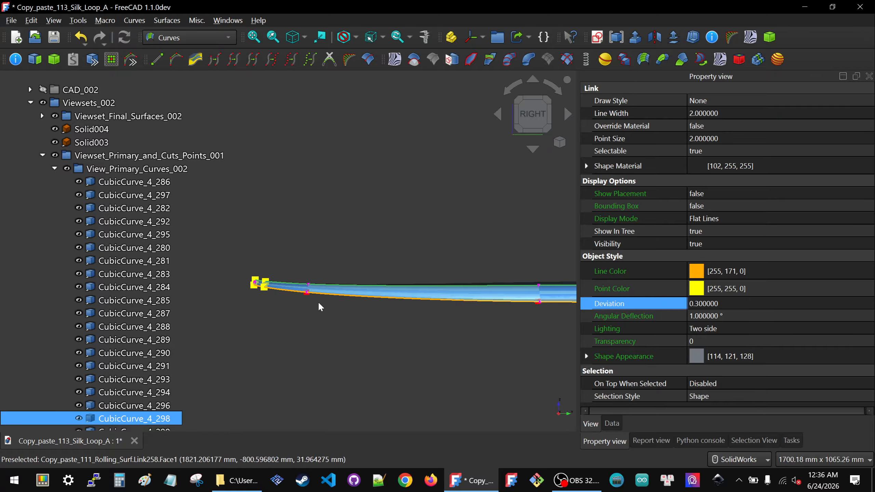
pyautogui.scroll(-2, 467, 300)
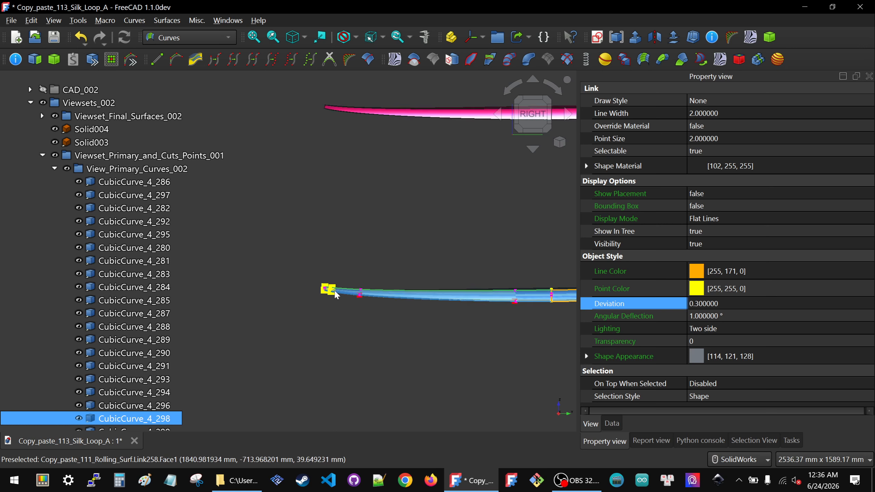
pyautogui.scroll(4, 333, 291)
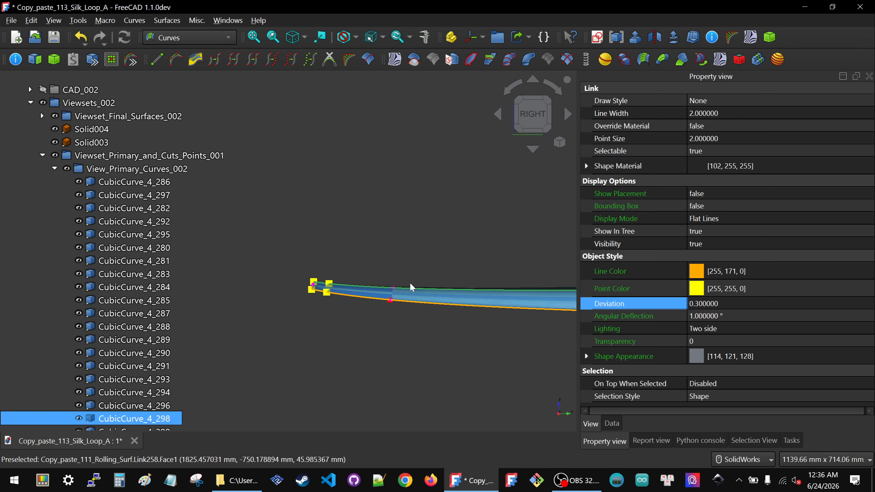
pyautogui.scroll(-2, 303, 293)
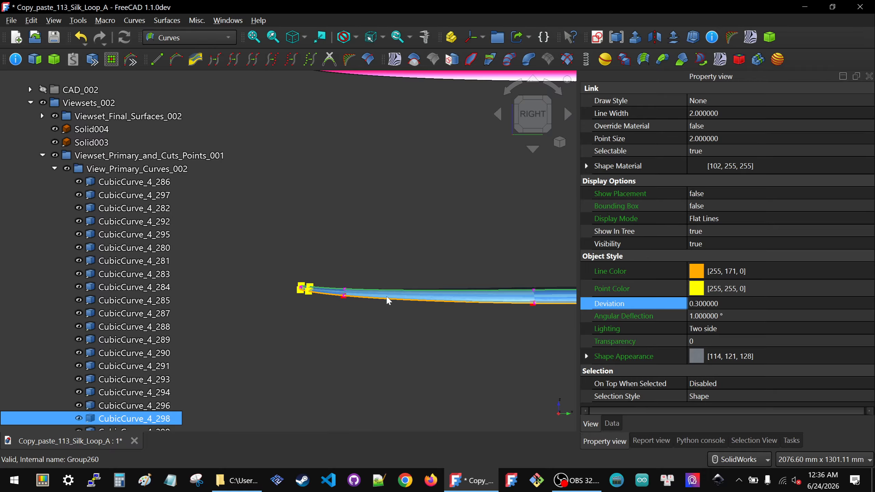
pyautogui.scroll(4, 394, 305)
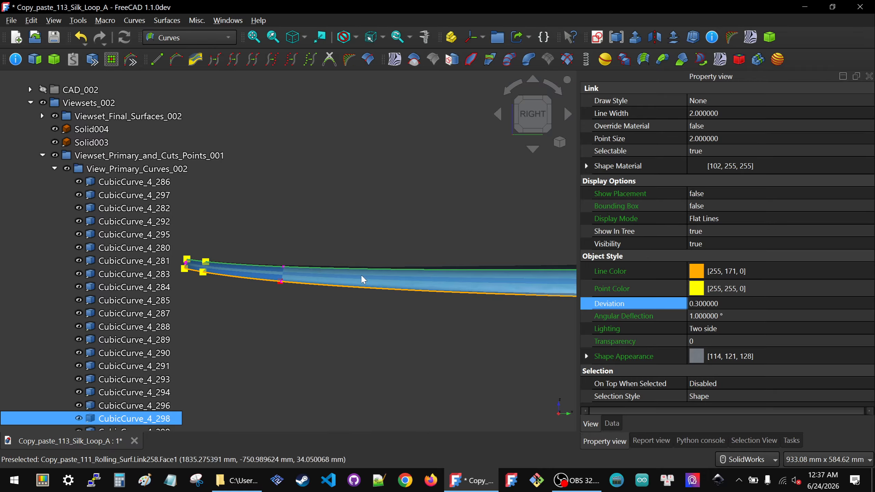
pyautogui.scroll(-5, 427, 242)
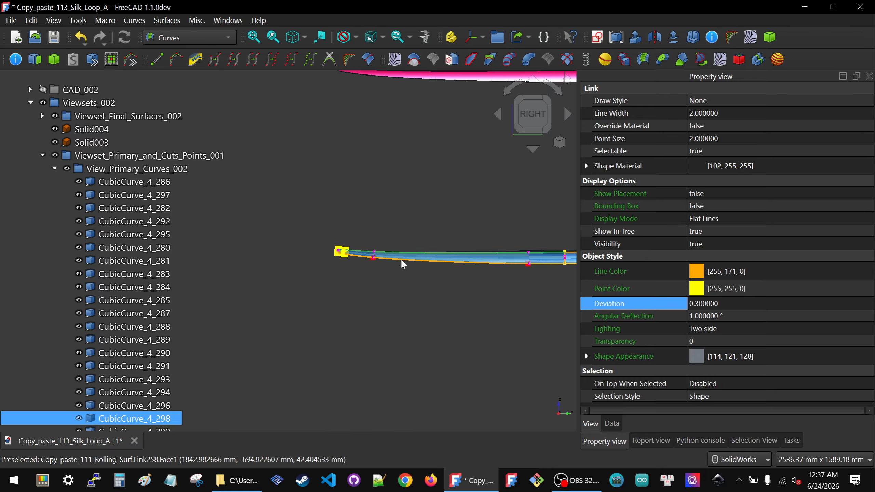
# - Compare the full-length side profiles of the orange, magenta and blue boards from the right side
pyautogui.scroll(-8, 399, 259)
pyautogui.moveTo(427, 279); pyautogui.dragTo(454, 302, button='middle')
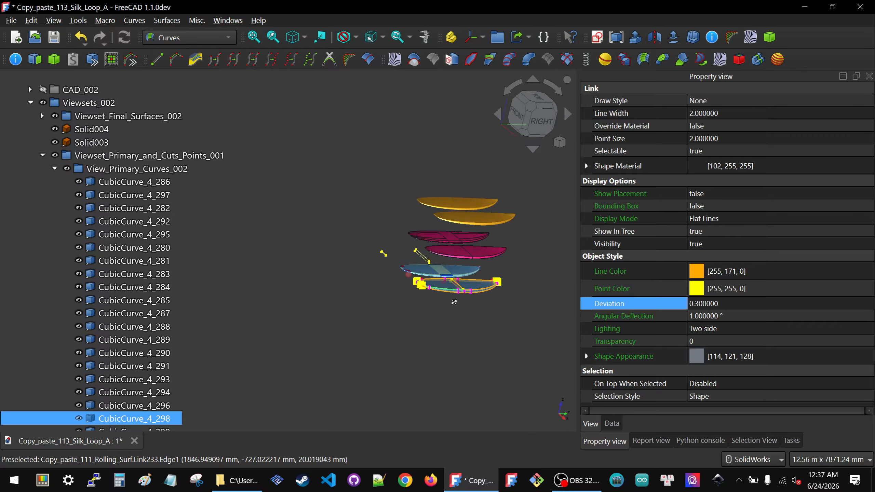
pyautogui.click(540, 129)
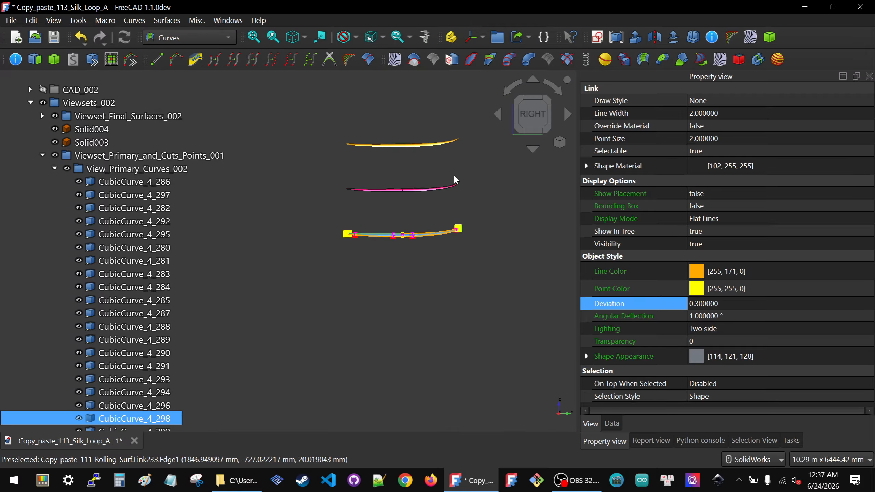
pyautogui.scroll(5, 454, 174)
pyautogui.scroll(-1, 494, 215)
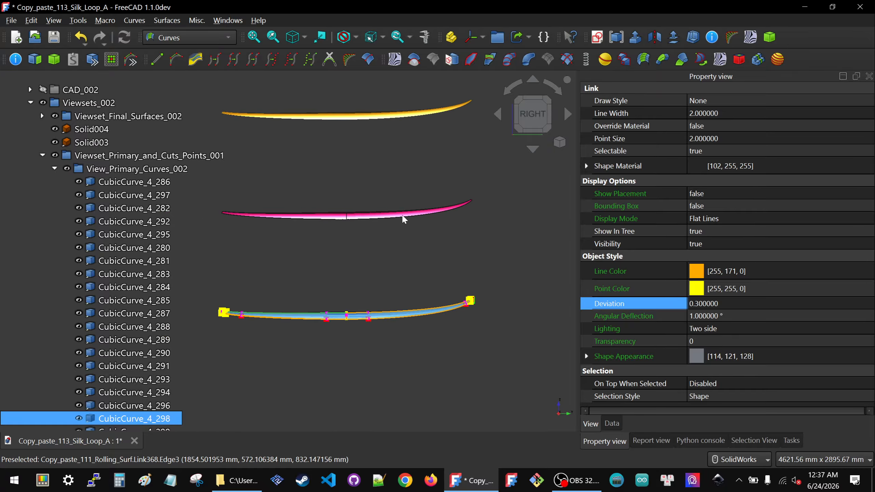
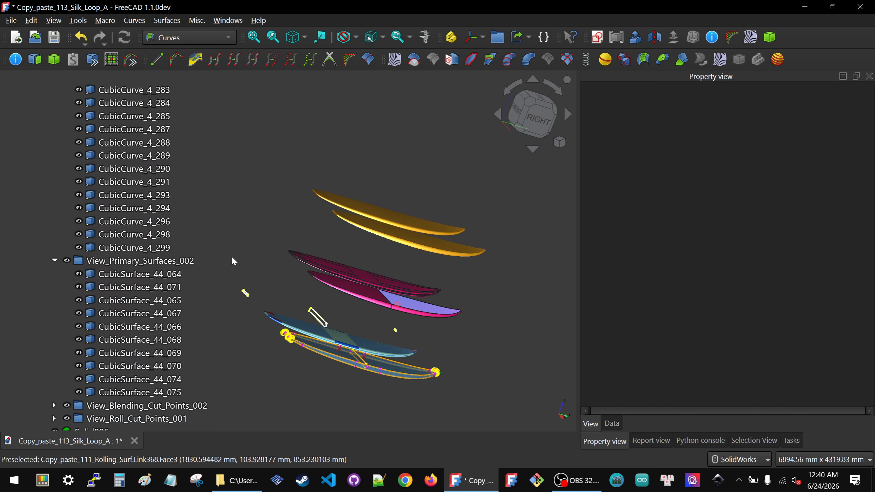
# - Examine the end face of the lower magenta board's tail and the tail ends of both blue boards
pyautogui.scroll(4, 314, 272)
pyautogui.scroll(10, 313, 273)
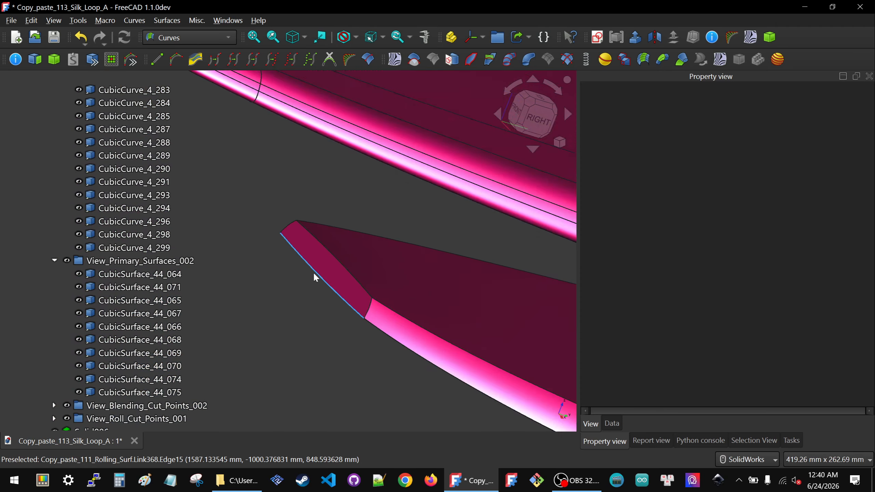
pyautogui.moveTo(323, 262); pyautogui.dragTo(297, 268, button='middle')
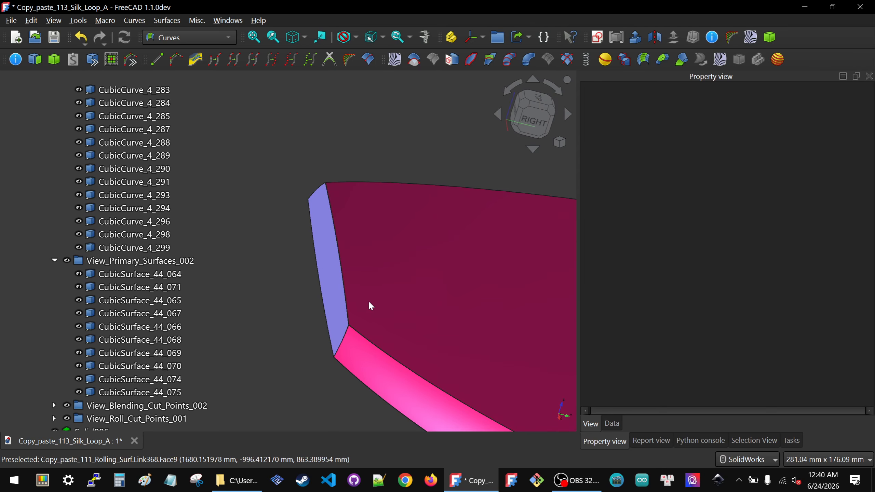
pyautogui.click(531, 117)
pyautogui.scroll(-10, 435, 232)
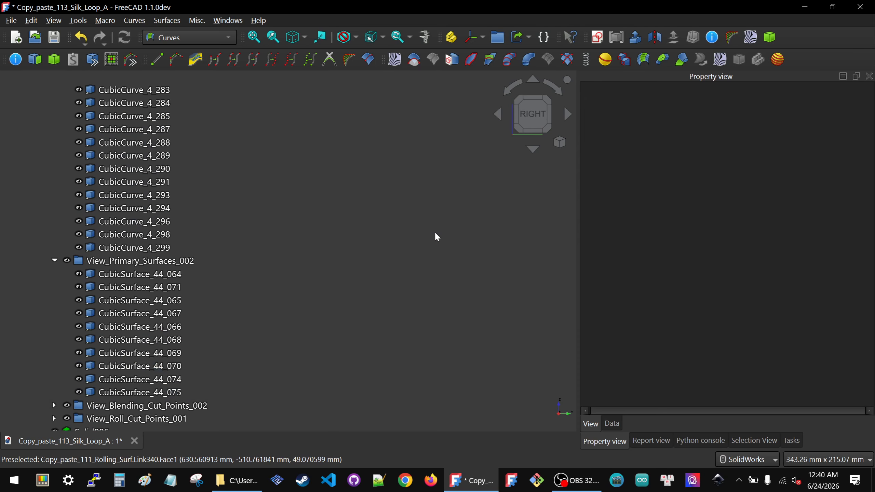
pyautogui.scroll(6, 380, 188)
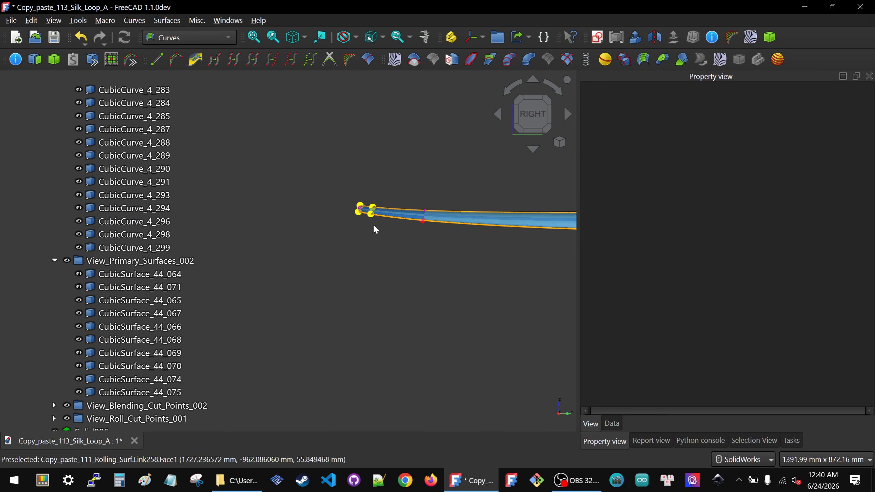
pyautogui.scroll(-5, 462, 248)
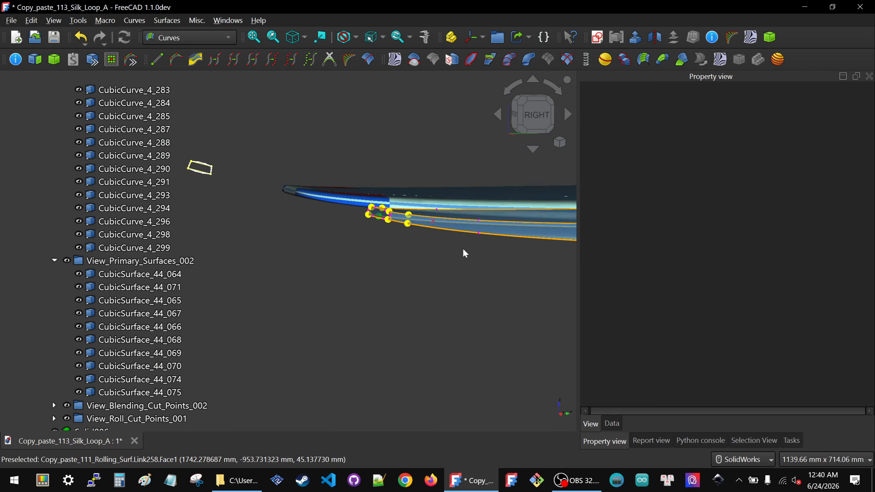
pyautogui.scroll(8, 348, 202)
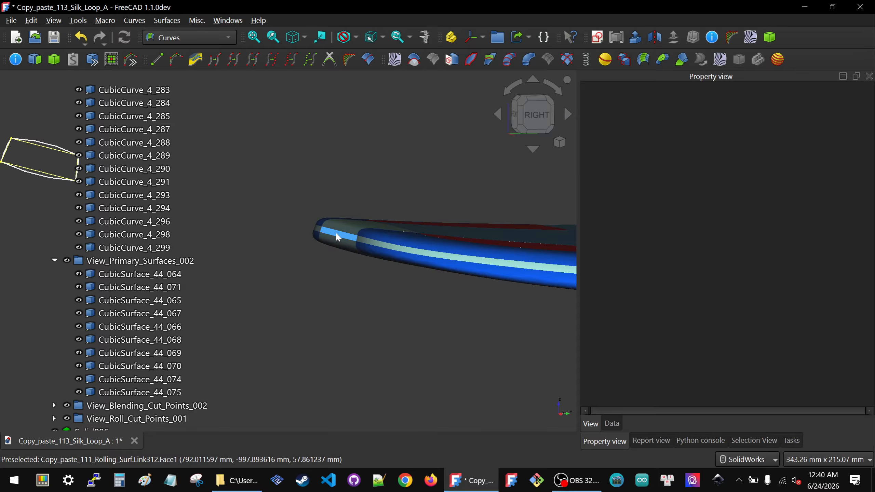
pyautogui.scroll(-2, 335, 232)
pyautogui.click(538, 112)
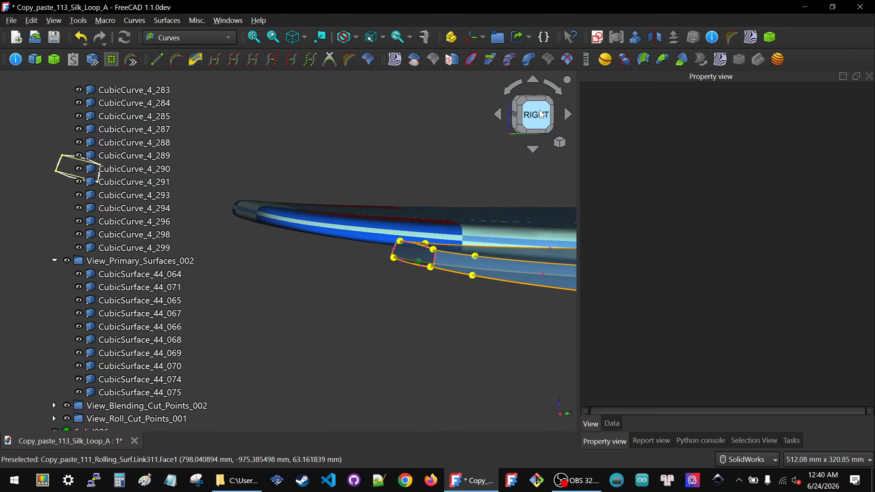
pyautogui.scroll(-5, 502, 289)
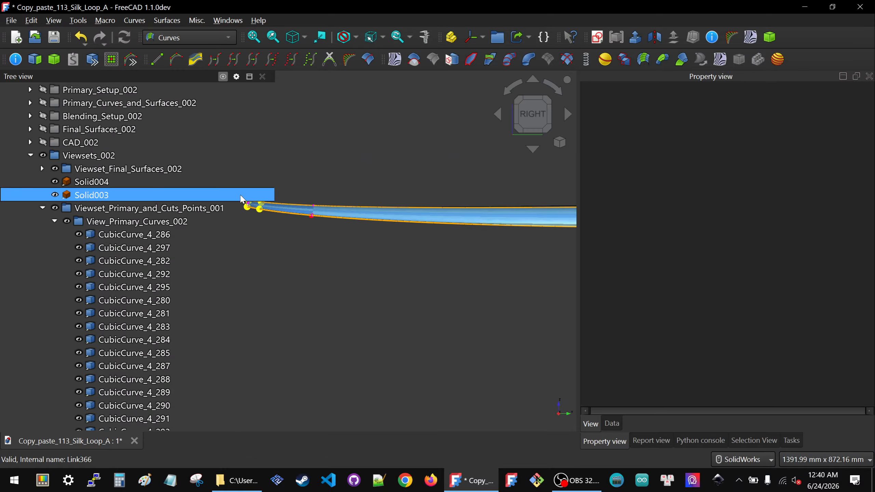
# - Examine the slant of the lowest board's tail edge in side view and the matching tail surfaces of the upper blue board
pyautogui.scroll(10, 478, 256)
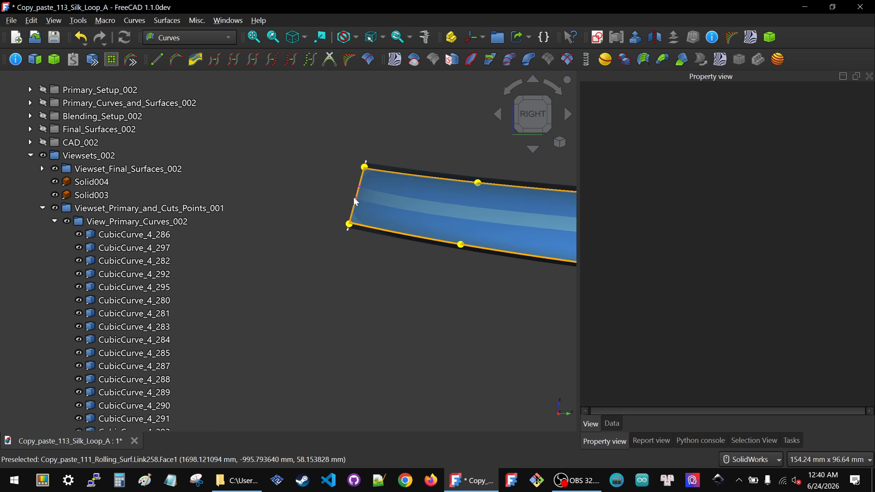
pyautogui.scroll(-3, 358, 203)
pyautogui.scroll(-3, 400, 237)
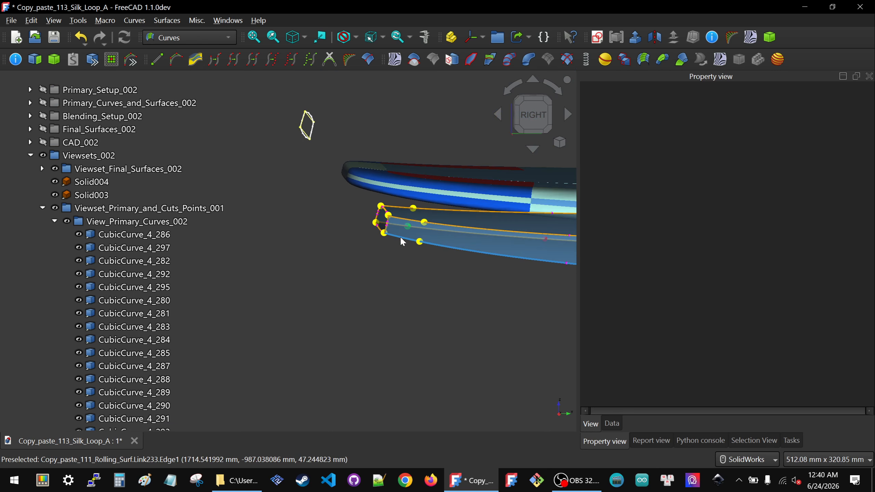
pyautogui.scroll(3, 382, 226)
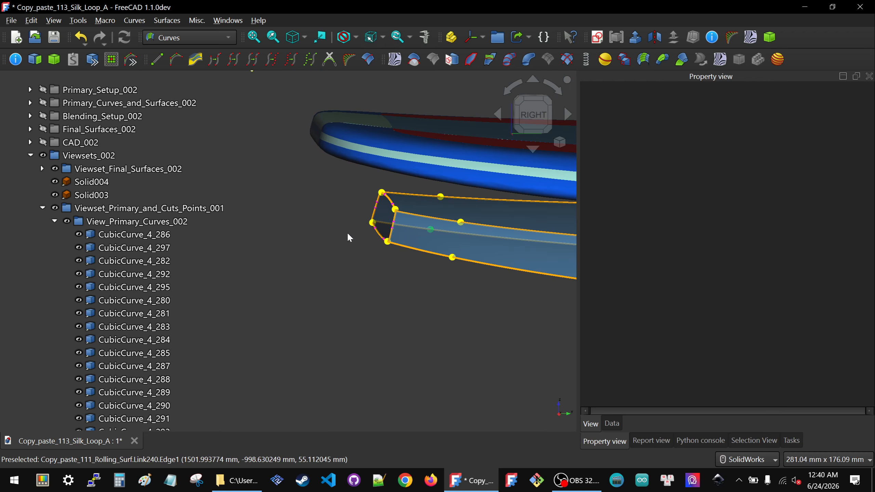
pyautogui.scroll(-3, 454, 247)
pyautogui.scroll(7, 376, 161)
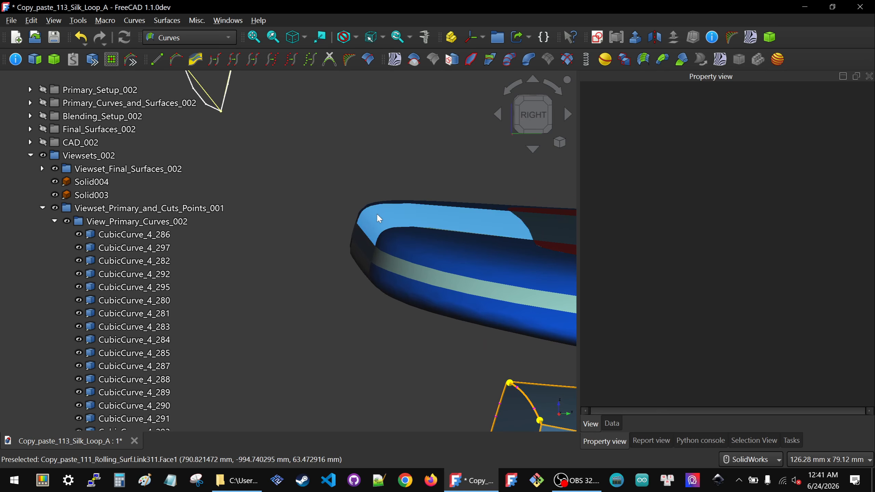
pyautogui.scroll(-3, 377, 213)
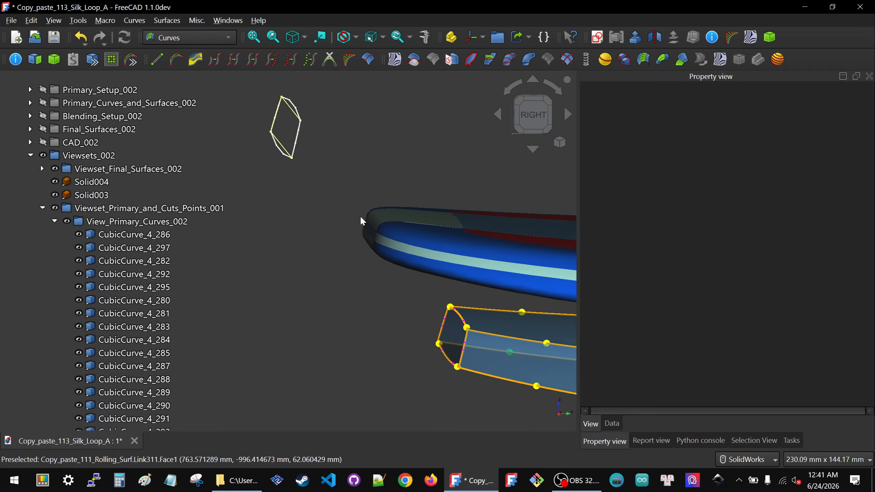
pyautogui.scroll(-1, 360, 219)
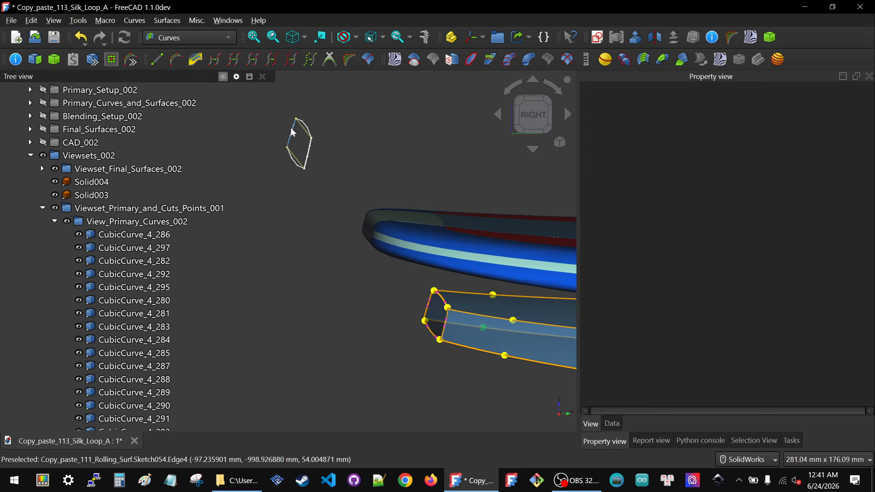
# - Change the Attachment Offset angle of the Tail_Layout_001 sketch to give the tail end a stronger slant
pyautogui.click(303, 131)
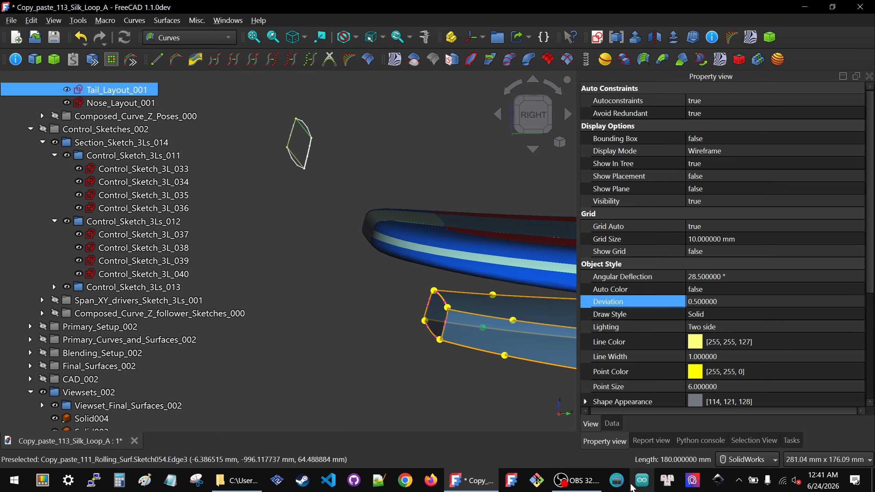
pyautogui.click(620, 421)
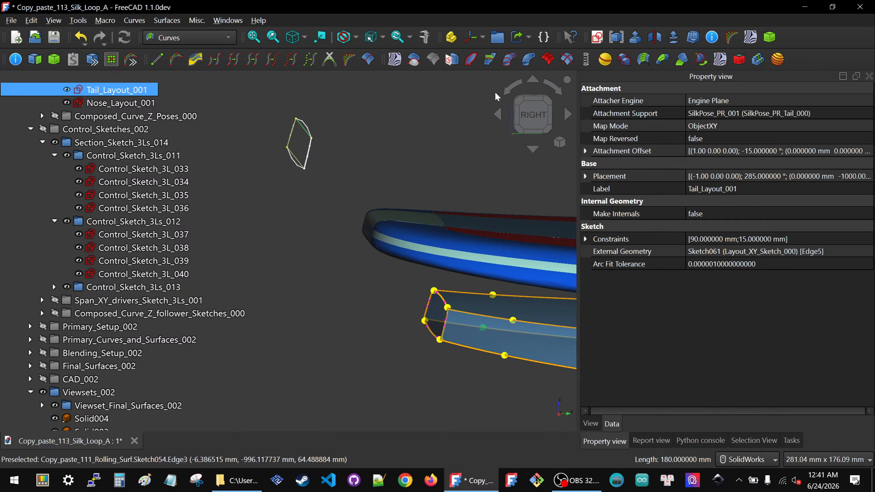
pyautogui.click(598, 152)
pyautogui.click(585, 152)
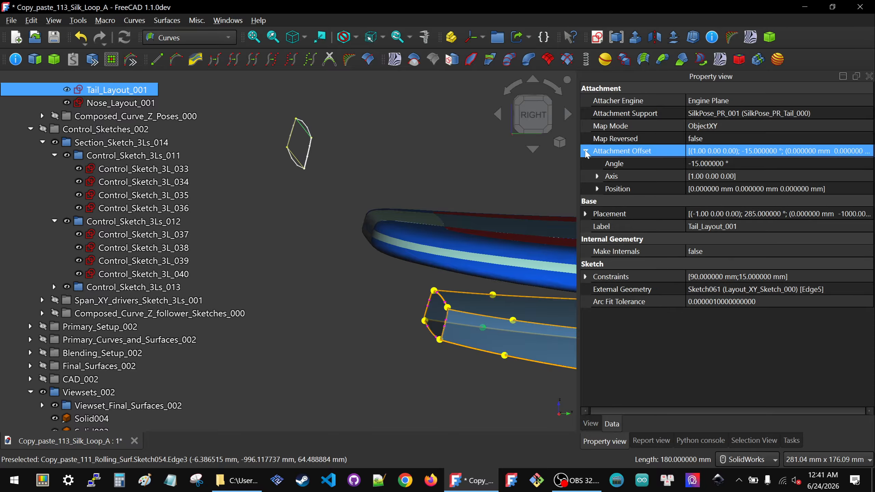
pyautogui.click(745, 178)
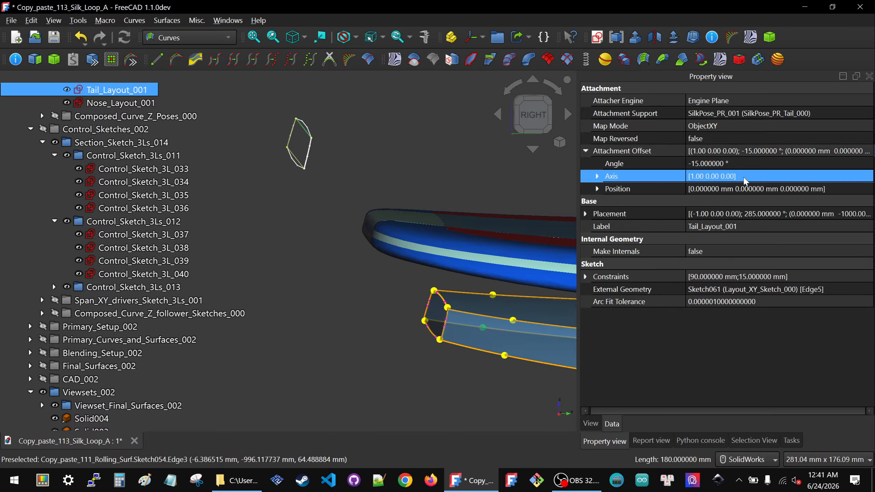
pyautogui.click(761, 165)
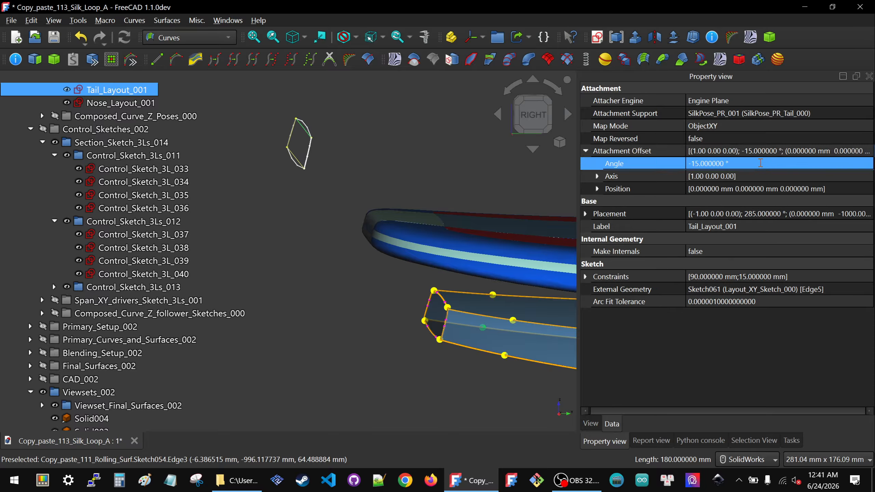
pyautogui.click(761, 163)
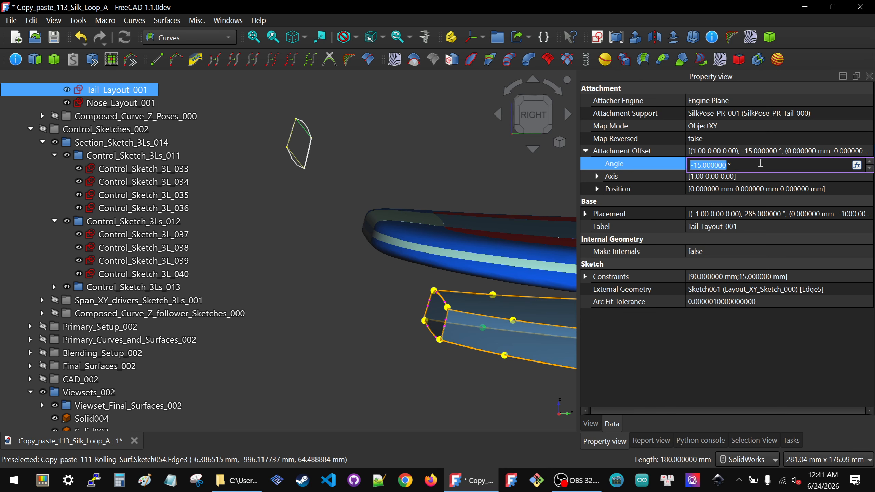
pyautogui.click(405, 163)
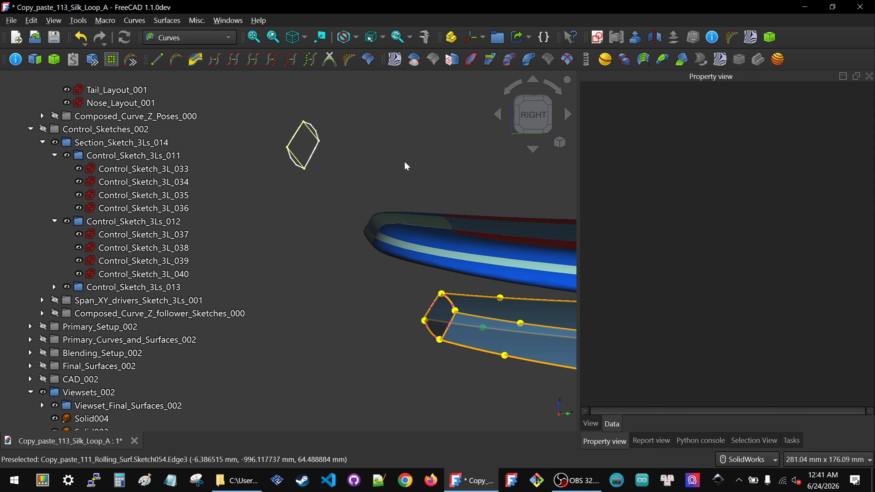
# - Examine the re-angled tail end on both blue boards from an oblique angle and from the right side
pyautogui.scroll(2, 412, 241)
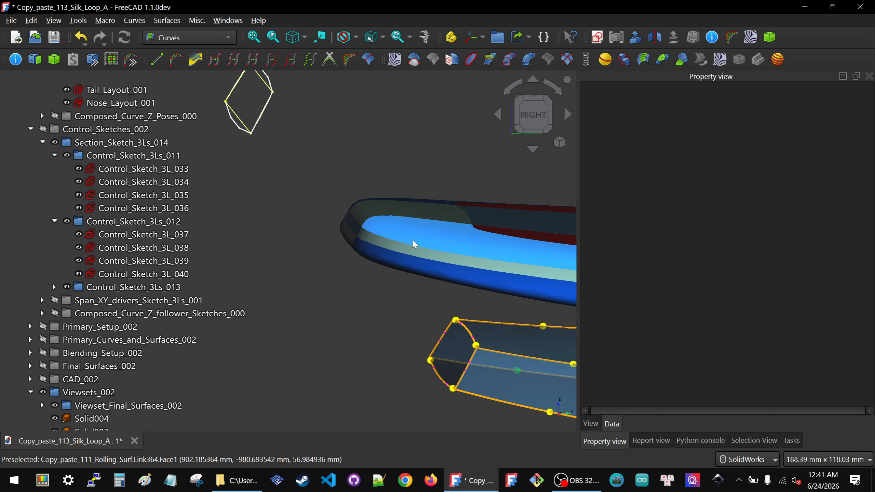
pyautogui.moveTo(393, 224); pyautogui.dragTo(424, 214, button='middle')
pyautogui.click(533, 113)
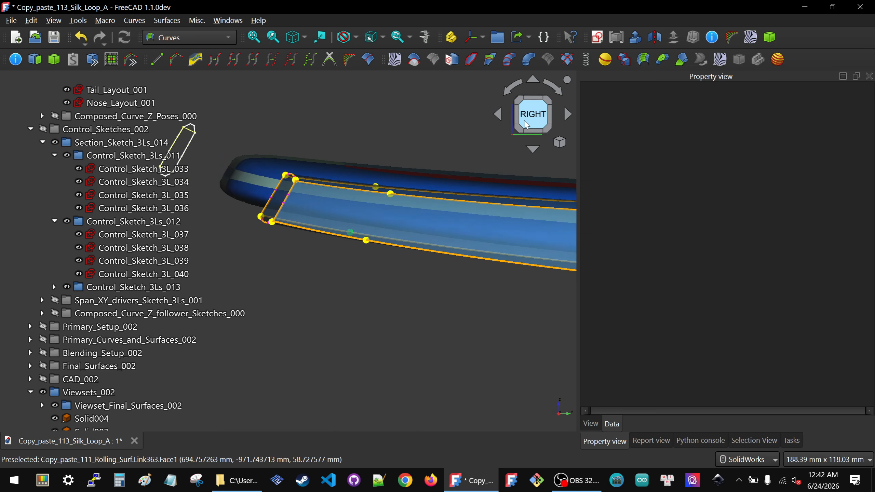
pyautogui.scroll(-4, 464, 317)
pyautogui.scroll(4, 347, 260)
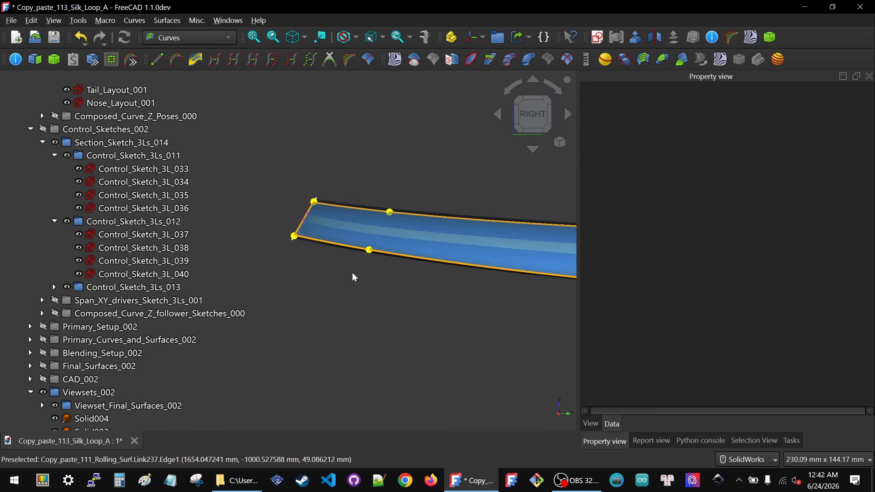
# - Examine the lowest board's tail in side view against the full side profile of all the boards
pyautogui.scroll(-5, 326, 257)
pyautogui.scroll(-6, 327, 257)
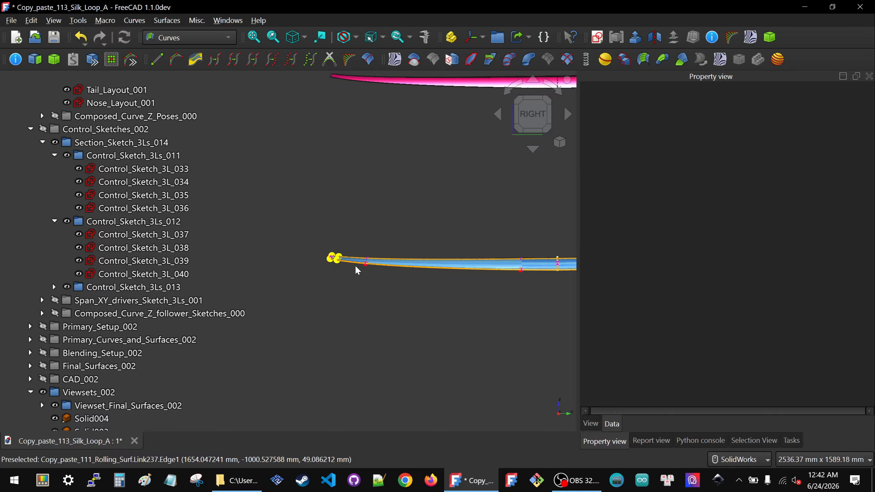
pyautogui.scroll(6, 355, 264)
pyautogui.scroll(-3, 509, 266)
pyautogui.scroll(6, 379, 269)
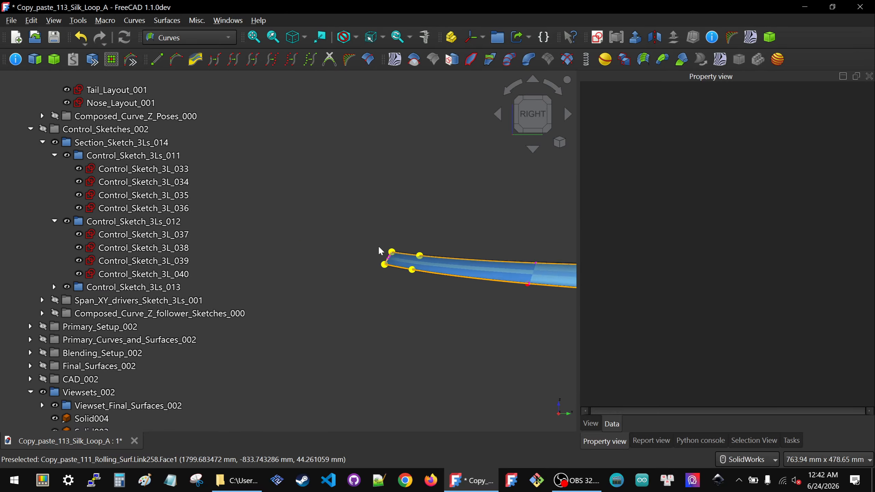
pyautogui.scroll(-8, 381, 274)
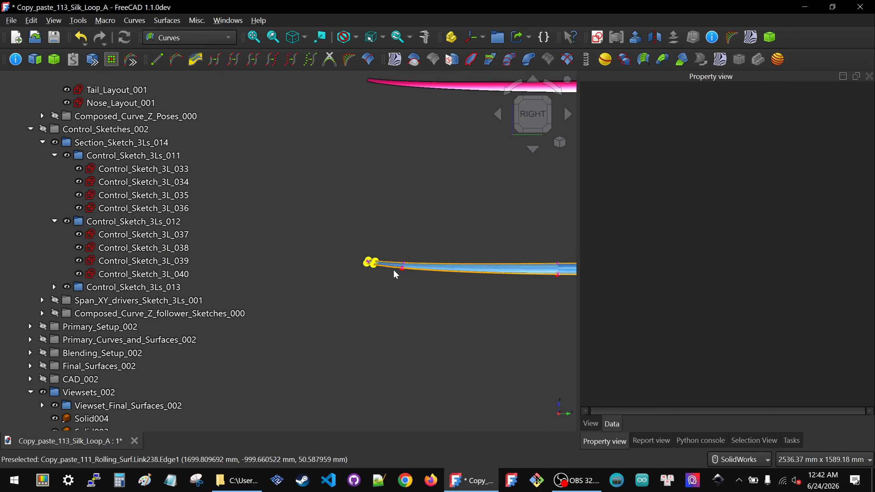
pyautogui.scroll(-3, 395, 273)
pyautogui.scroll(-2, 395, 274)
pyautogui.scroll(3, 522, 262)
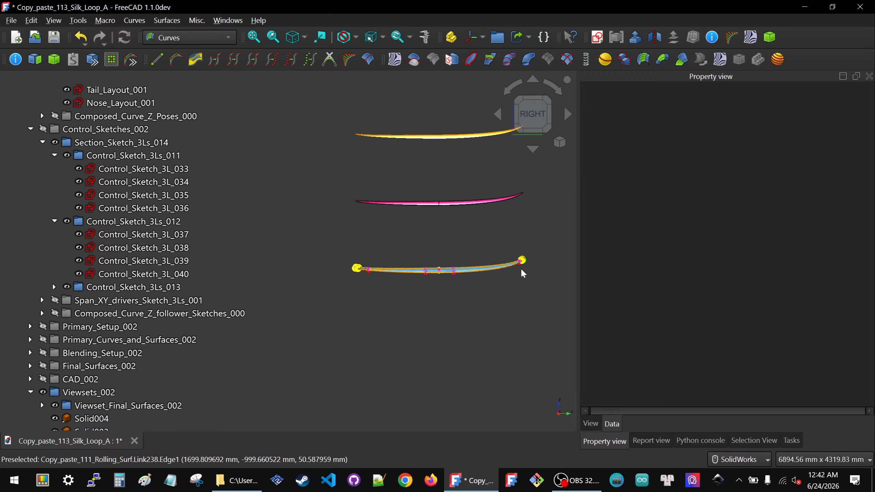
pyautogui.scroll(-2, 523, 263)
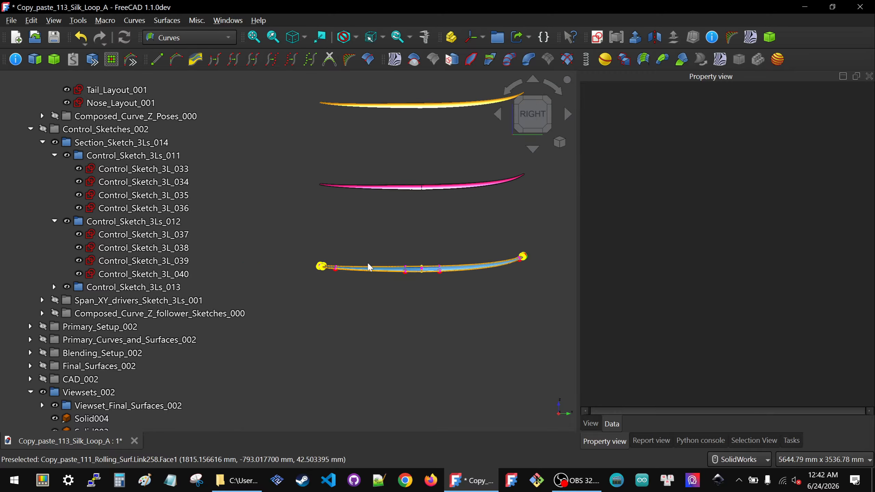
pyautogui.scroll(2, 367, 261)
pyautogui.scroll(5, 346, 274)
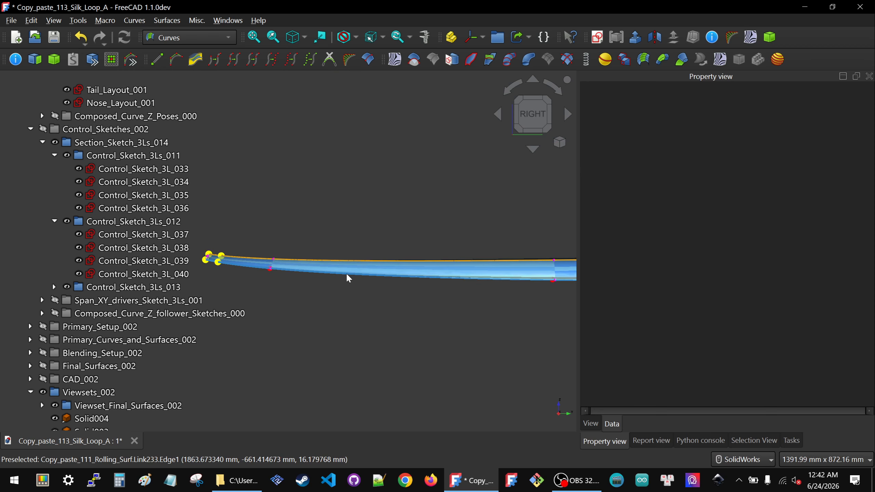
pyautogui.scroll(-7, 414, 291)
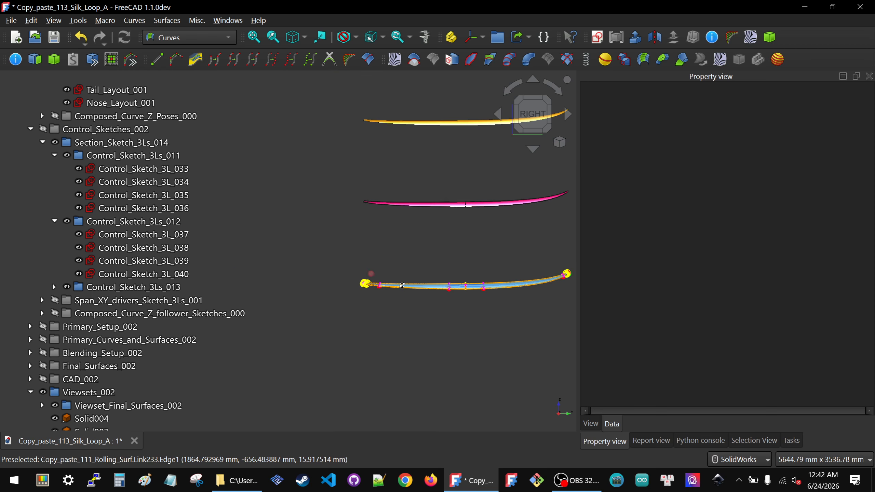
# - Examine the corner curves, control points and edge surfaces at the nose of the lowest board from oblique angles
pyautogui.moveTo(402, 286)
pyautogui.mouseDown(button='middle')
pyautogui.moveTo(416, 290)
pyautogui.moveTo(386, 281)
pyautogui.mouseUp(button='middle')
pyautogui.scroll(-5, 387, 281)
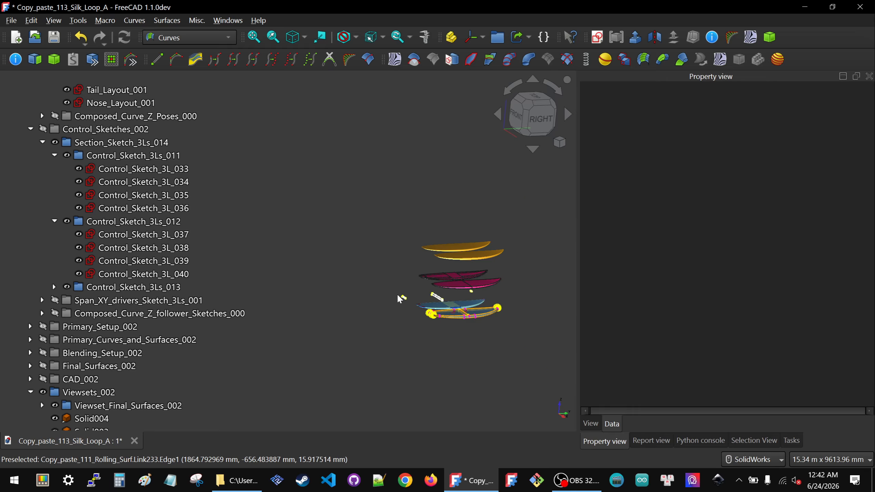
pyautogui.scroll(6, 400, 300)
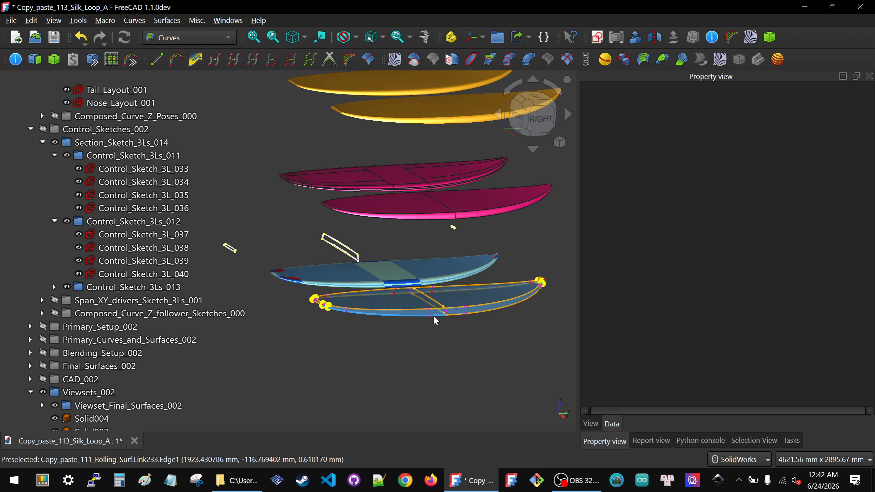
pyautogui.scroll(15, 552, 285)
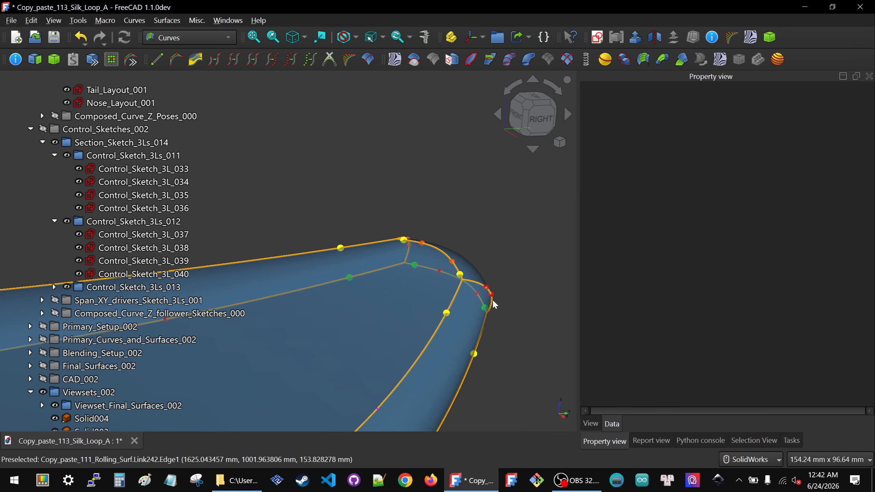
pyautogui.scroll(4, 482, 286)
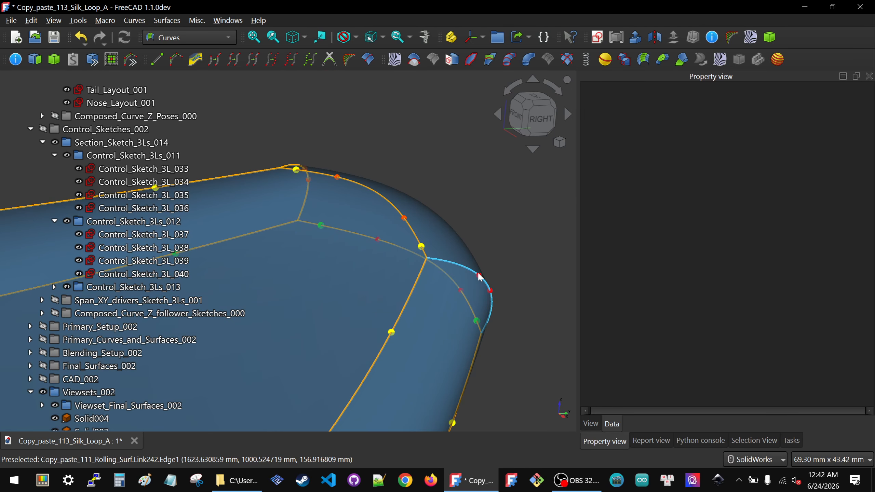
pyautogui.moveTo(482, 290); pyautogui.dragTo(441, 295, button='middle')
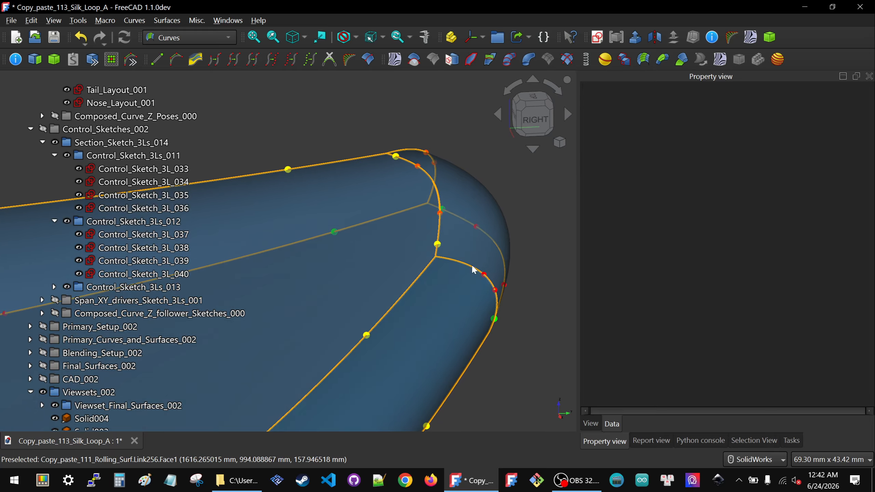
pyautogui.click(486, 278)
pyautogui.scroll(-10, 485, 276)
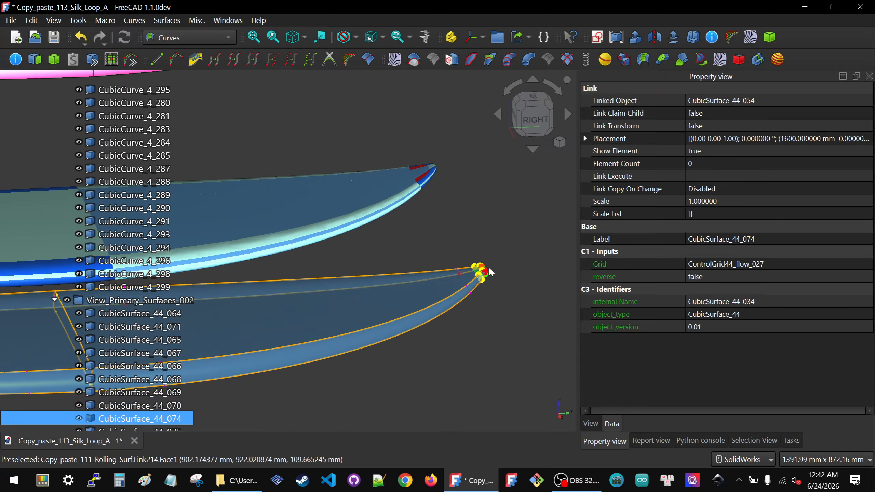
pyautogui.scroll(9, 488, 268)
pyautogui.scroll(8, 491, 259)
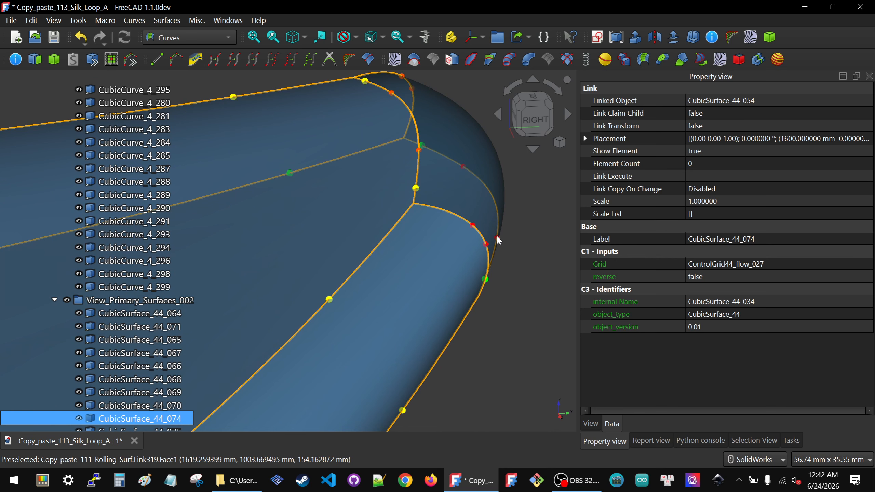
pyautogui.scroll(-14, 496, 235)
pyautogui.moveTo(462, 273); pyautogui.dragTo(493, 255, button='middle')
pyautogui.scroll(5, 492, 257)
pyautogui.scroll(10, 491, 257)
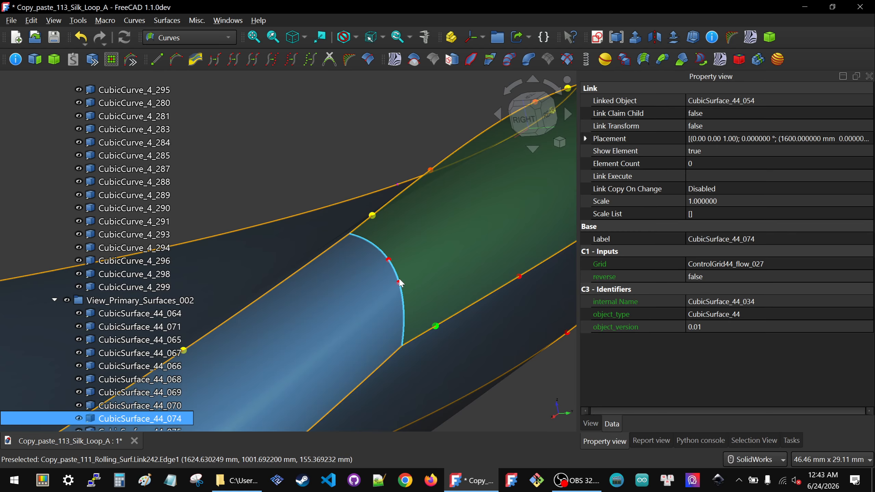
# - Hide the View_Primary_Surfaces_002 group and the curve running through the two red points at the nose corner
pyautogui.keyDown('ctrl'); pyautogui.click(436, 283); pyautogui.keyUp('ctrl')
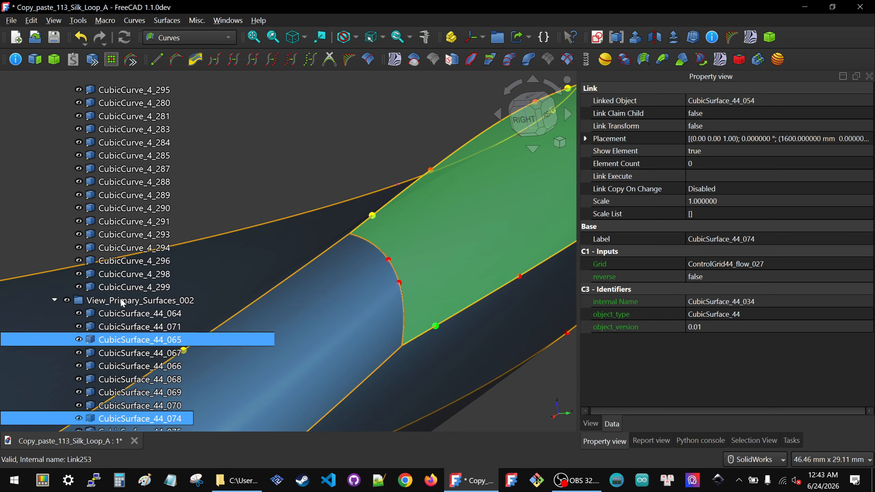
pyautogui.click(122, 302)
pyautogui.press('space')
pyautogui.click(410, 281)
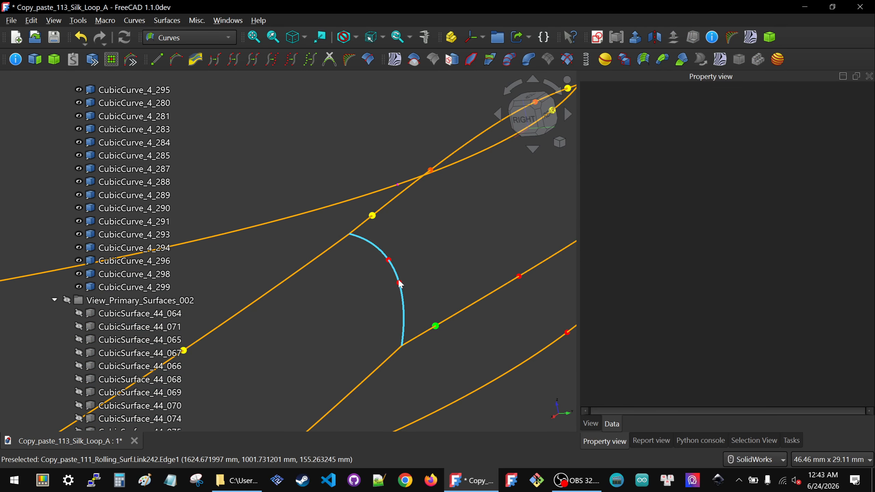
pyautogui.click(399, 282)
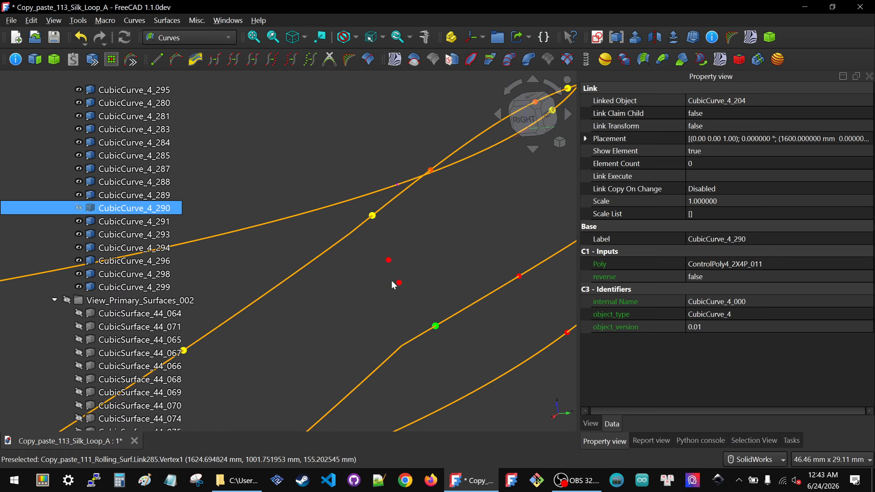
# - Set the u parameter of the Point_onCurve_Cut_start_010_leader004 point at the nose corner to 0.25
pyautogui.click(399, 284)
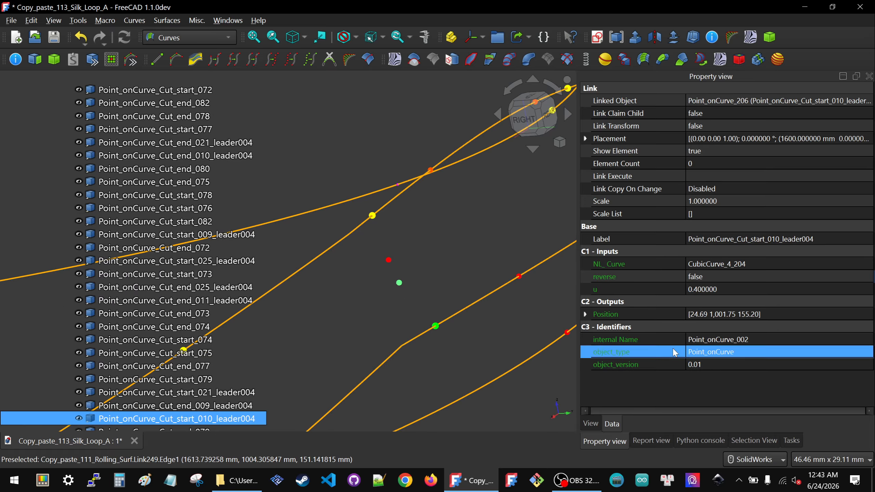
pyautogui.click(746, 289)
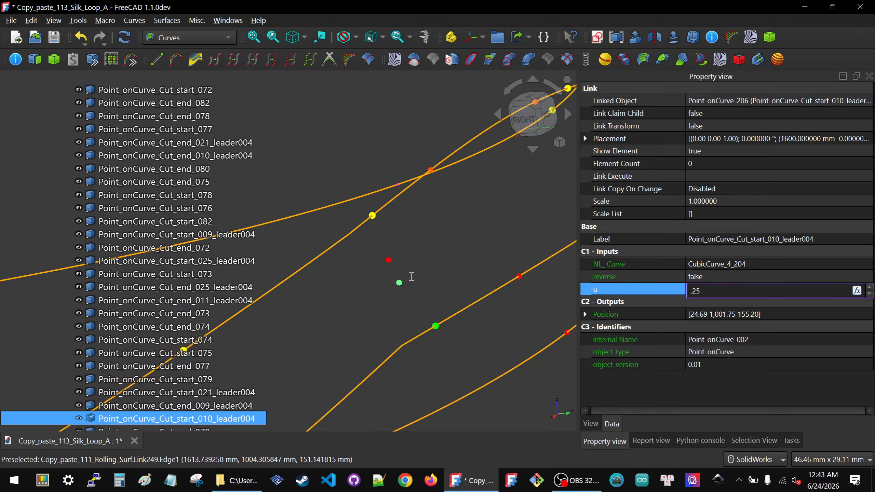
pyautogui.press('Return')
pyautogui.scroll(-3, 426, 261)
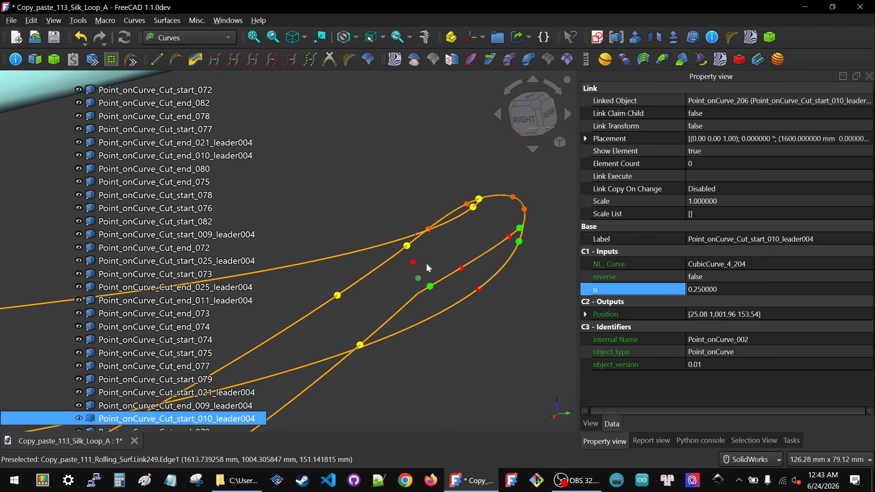
pyautogui.scroll(-5, 426, 263)
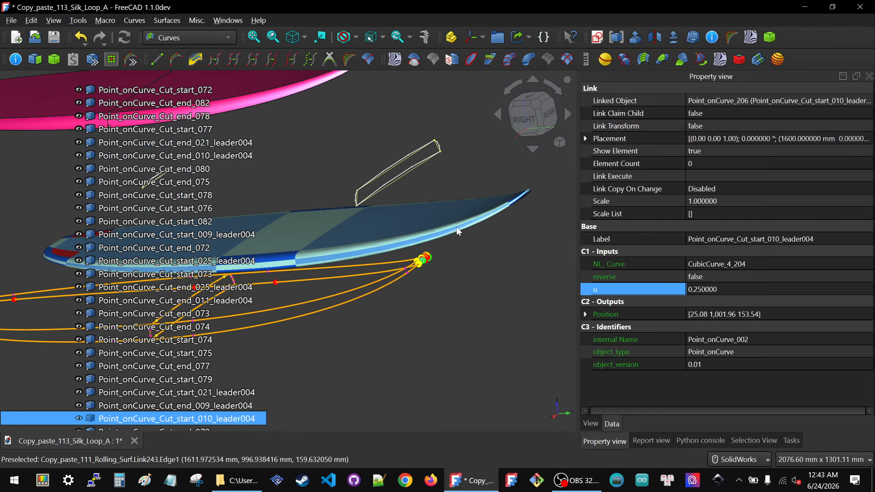
# - Examine the nose corner patches and the rail surfaces of the blue patchwork board from the rear
pyautogui.moveTo(458, 231); pyautogui.dragTo(370, 193, button='middle')
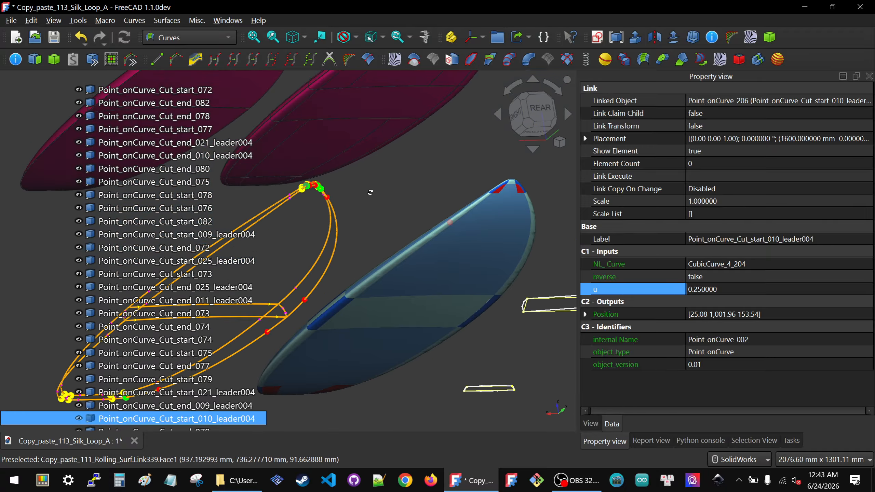
pyautogui.scroll(6, 509, 183)
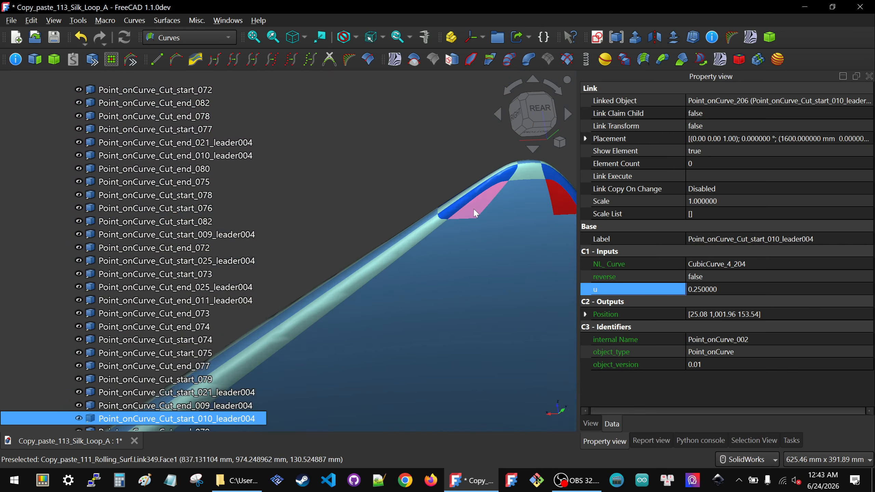
pyautogui.moveTo(445, 220); pyautogui.dragTo(400, 242, button='middle')
pyautogui.scroll(-4, 448, 233)
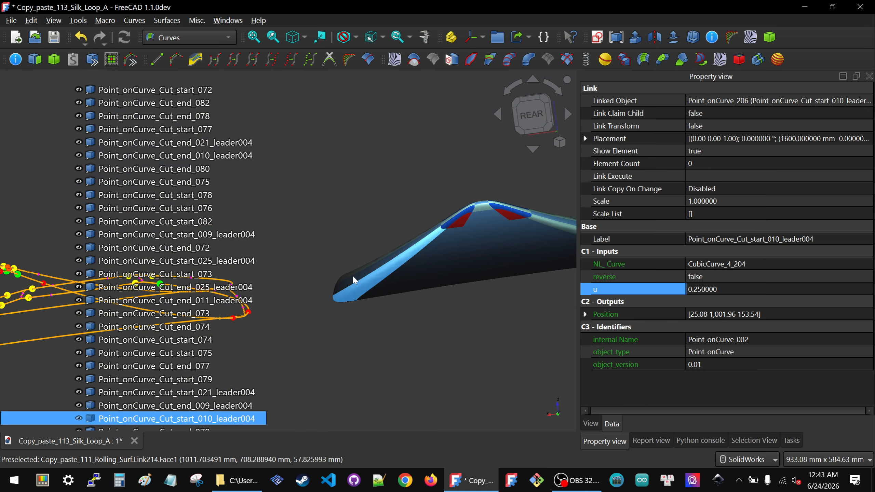
pyautogui.scroll(6, 348, 286)
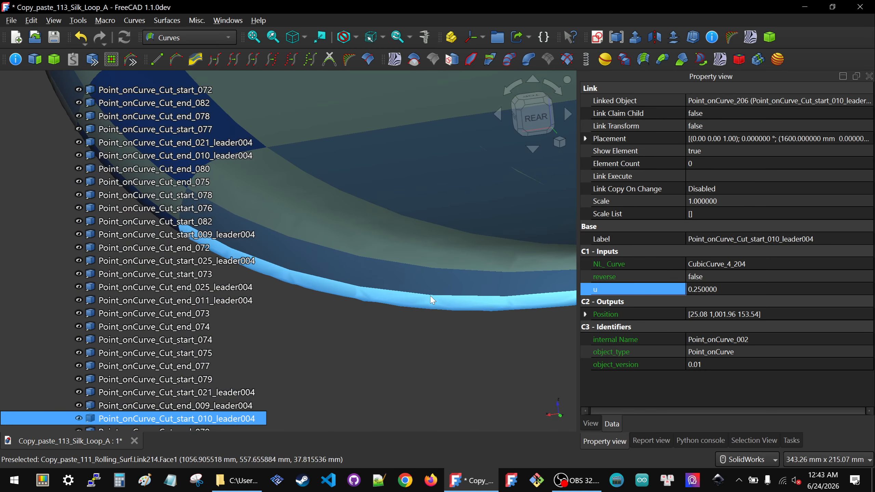
pyautogui.scroll(-4, 432, 300)
pyautogui.scroll(5, 362, 264)
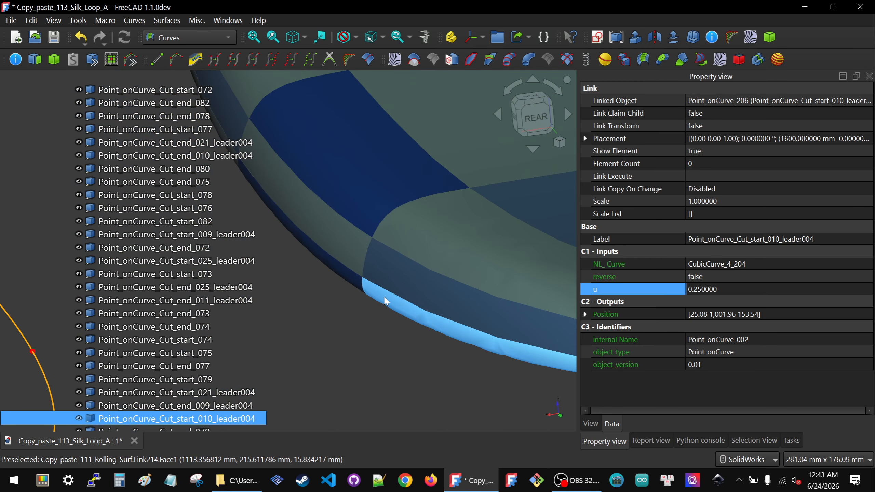
pyautogui.scroll(-10, 383, 295)
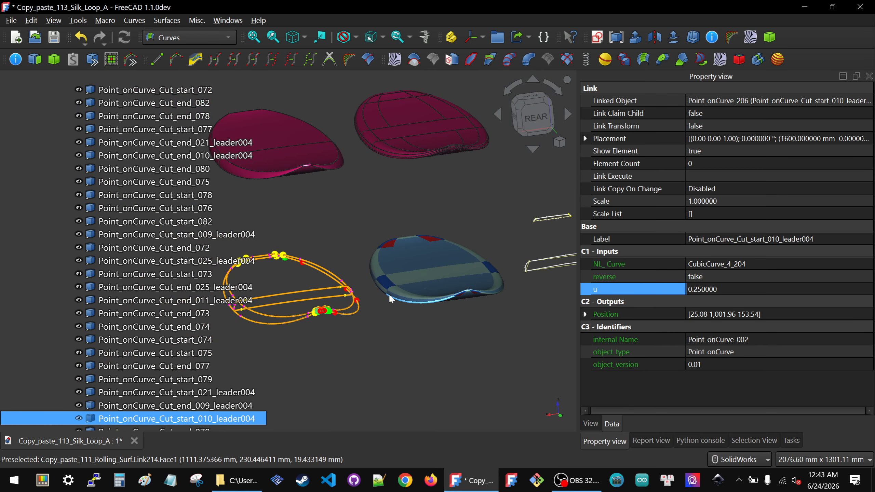
pyautogui.scroll(-3, 385, 221)
pyautogui.scroll(-1, 379, 104)
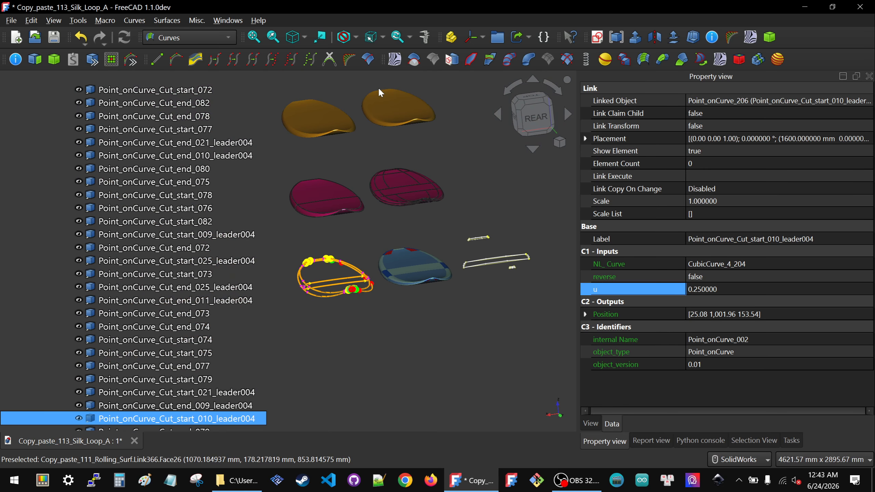
# - Examine the rail and end faces of the gold solid boards from the rear
pyautogui.scroll(5, 385, 104)
pyautogui.scroll(3, 381, 111)
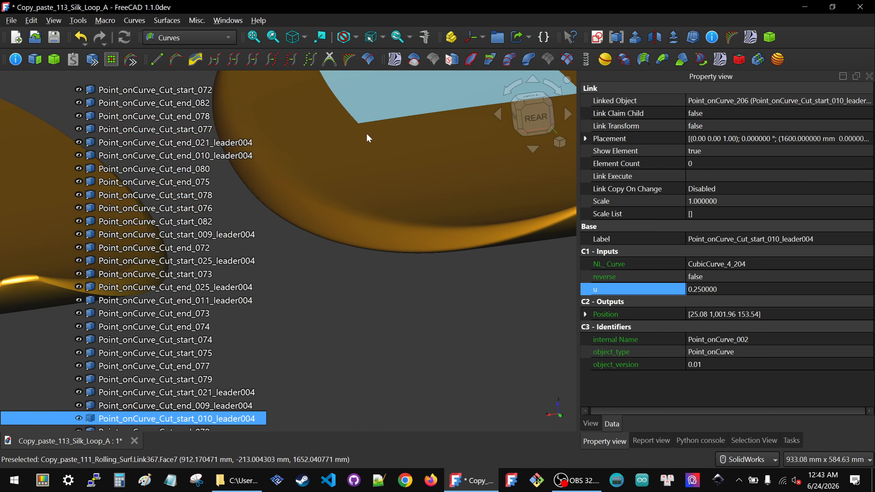
pyautogui.moveTo(339, 169); pyautogui.dragTo(322, 146, button='middle')
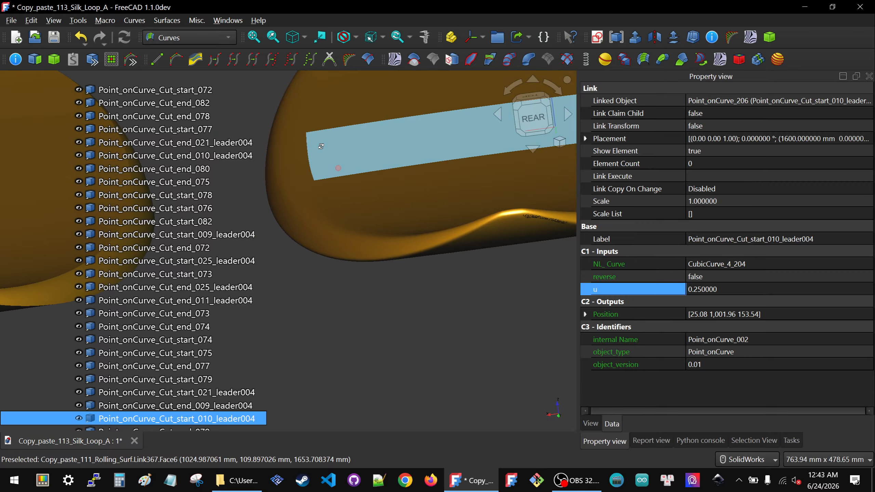
pyautogui.scroll(-3, 338, 157)
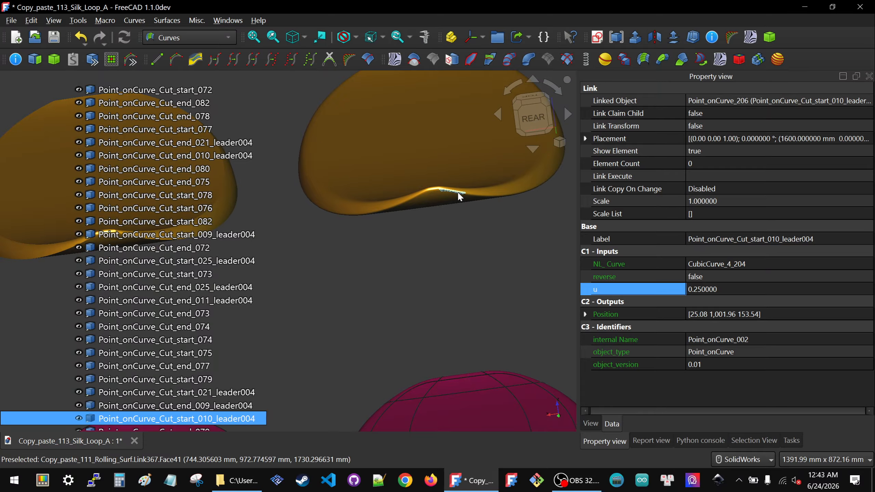
pyautogui.scroll(-2, 458, 192)
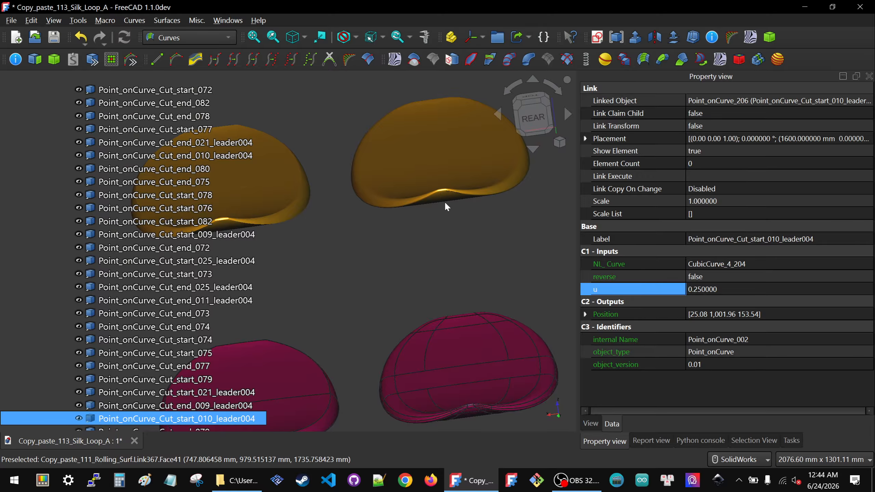
# - Show the Roll_Corner_Surfaces_001 group within Final_Surfaces_002
pyautogui.scroll(6, 445, 201)
pyautogui.scroll(5, 462, 172)
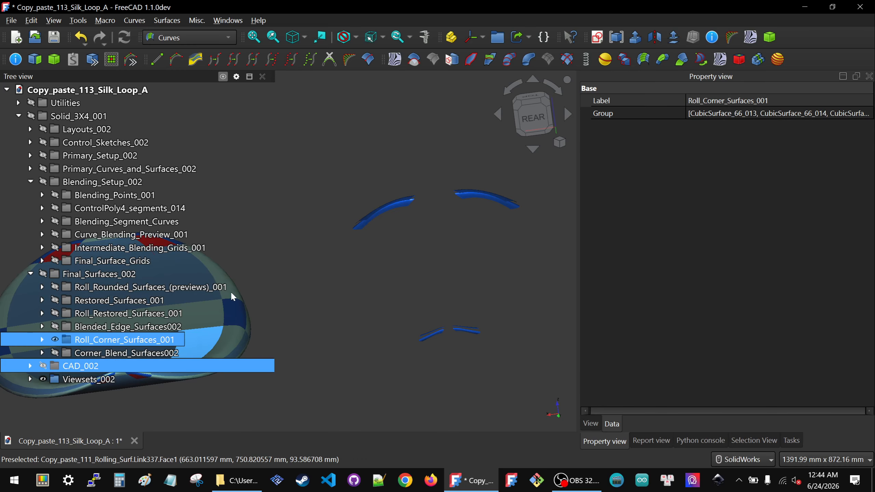
pyautogui.scroll(-3, 437, 290)
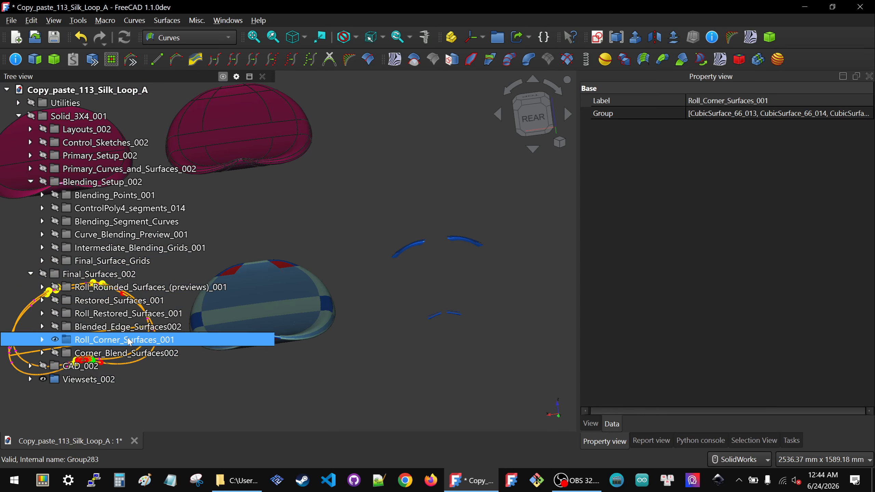
# - Select surfaces CubicSurface_66_013 through CubicSurface_66_021 in the Roll_Corner_Surfaces_001 group and list them in the selection view
pyautogui.scroll(-1, 381, 375)
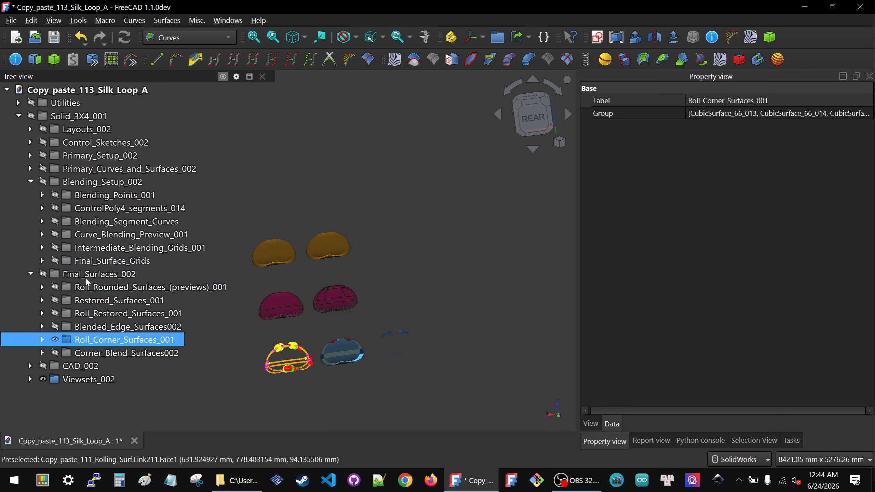
pyautogui.keyDown('ctrl'); pyautogui.click(128, 327); pyautogui.keyUp('ctrl')
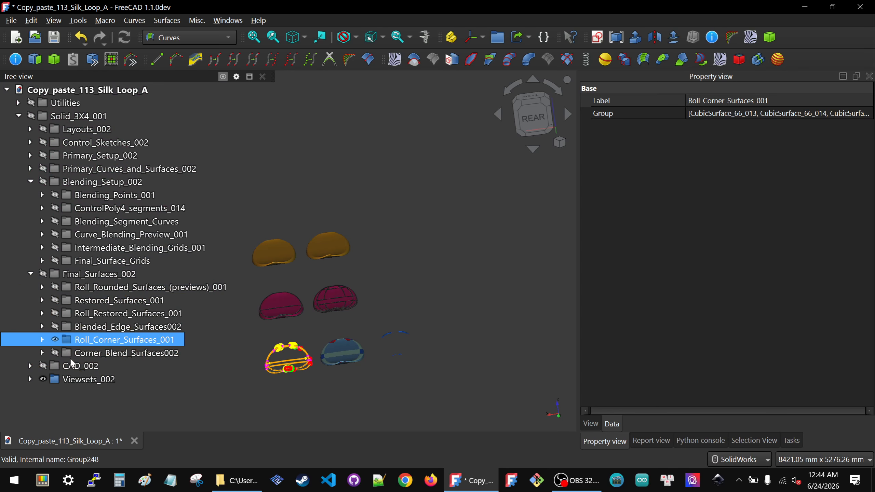
pyautogui.click(42, 340)
pyautogui.scroll(-2, 134, 342)
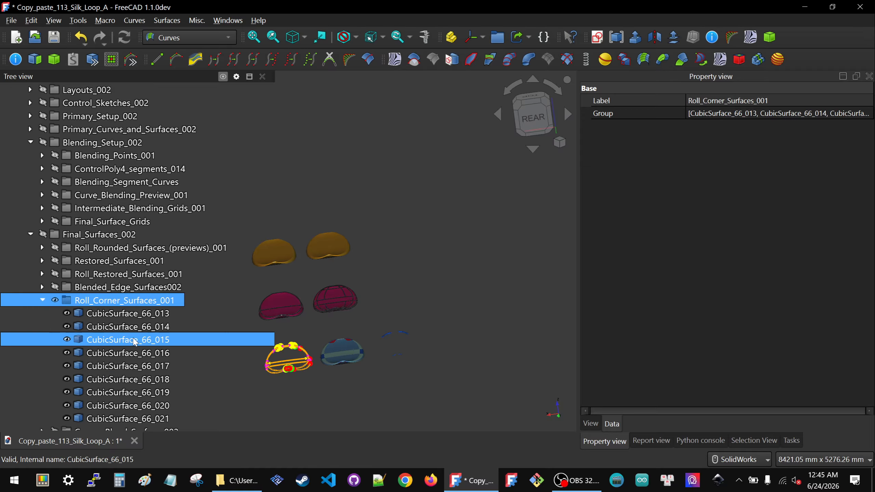
pyautogui.click(116, 275)
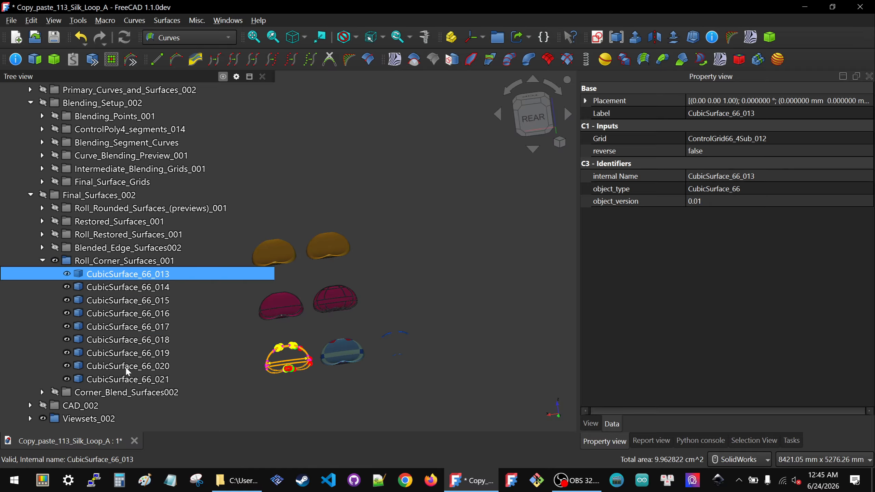
pyautogui.keyDown('shift'); pyautogui.click(125, 379); pyautogui.keyUp('shift')
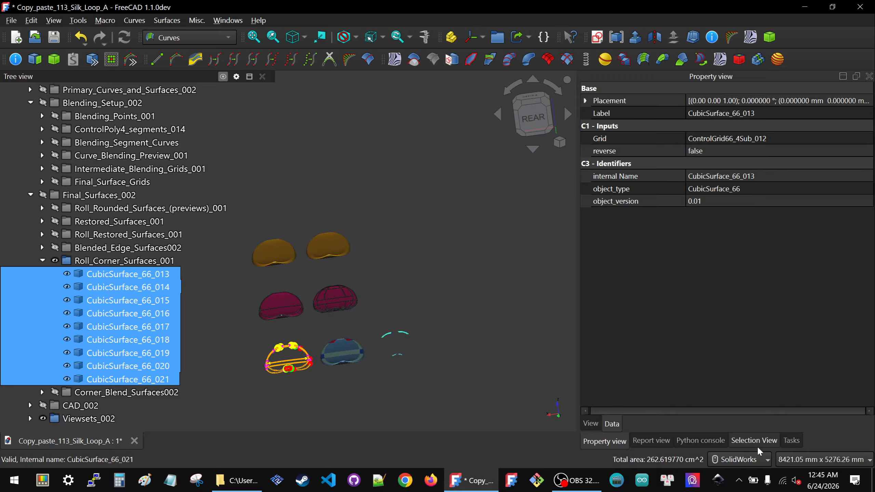
pyautogui.click(746, 442)
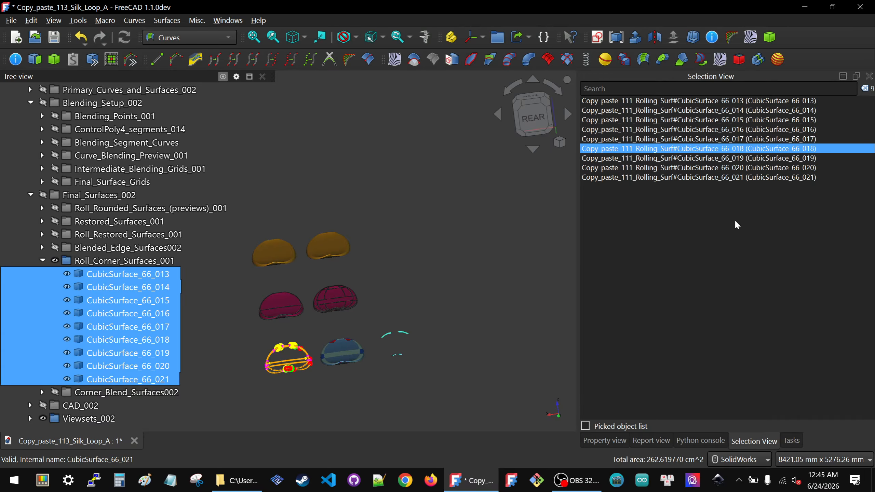
# - Hide the nose corner patch CubicSurface_66_014 and select the overlapping patch CubicSurface_66_015 in the same place
pyautogui.click(401, 343)
pyautogui.scroll(10, 403, 359)
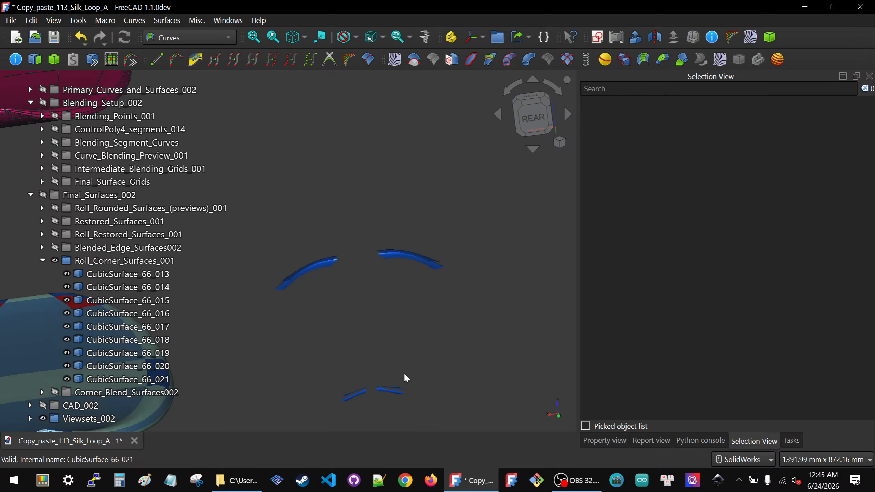
pyautogui.scroll(5, 383, 393)
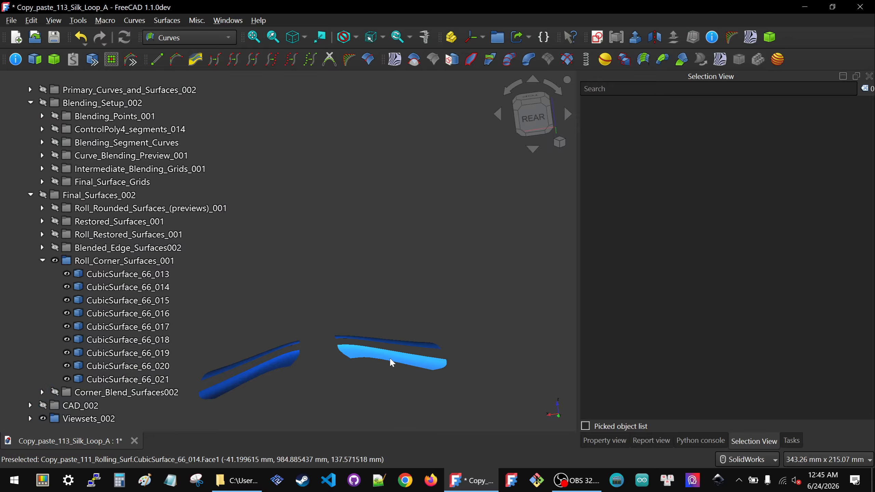
pyautogui.click(390, 361)
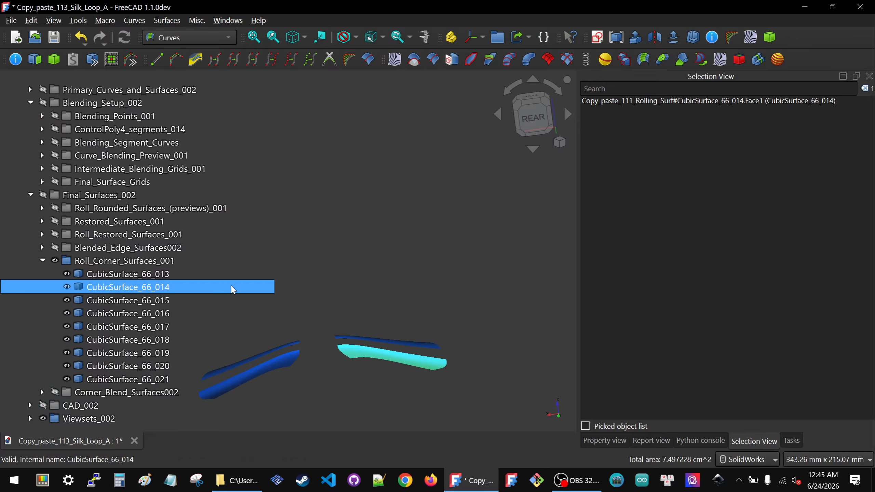
pyautogui.click(387, 273)
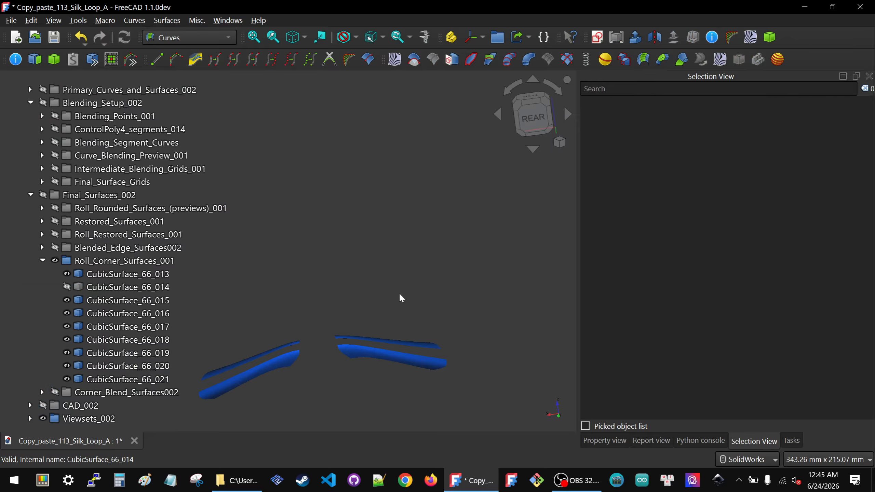
pyautogui.click(387, 357)
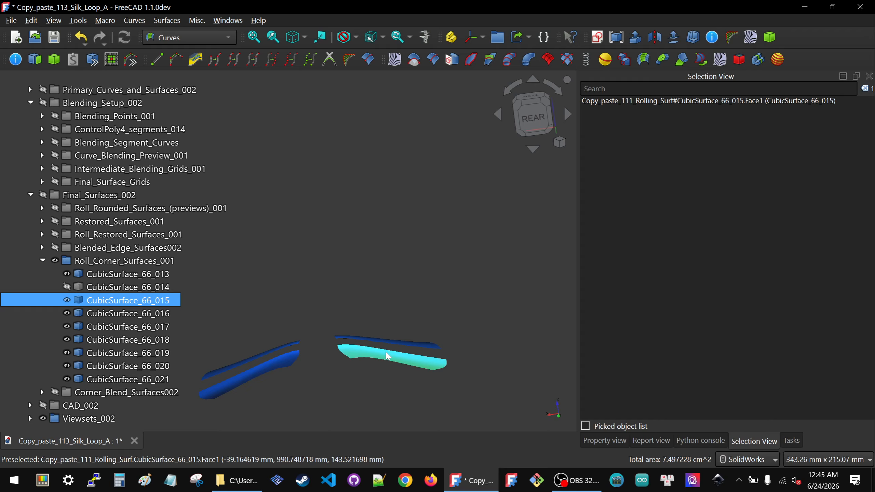
# - Compare the selected nose corner patch with the matching corner face on the gold solid board
pyautogui.scroll(-10, 450, 319)
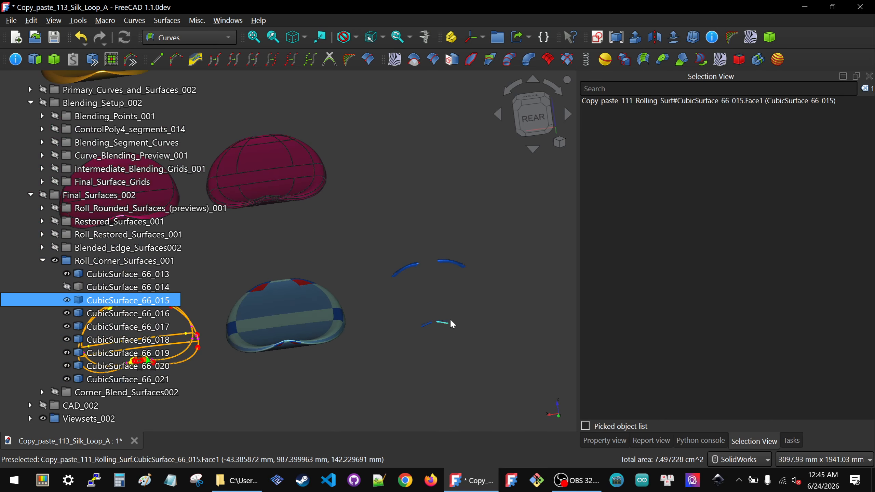
pyautogui.scroll(-3, 451, 321)
pyautogui.moveTo(359, 197); pyautogui.dragTo(338, 116, button='middle')
pyautogui.scroll(7, 338, 117)
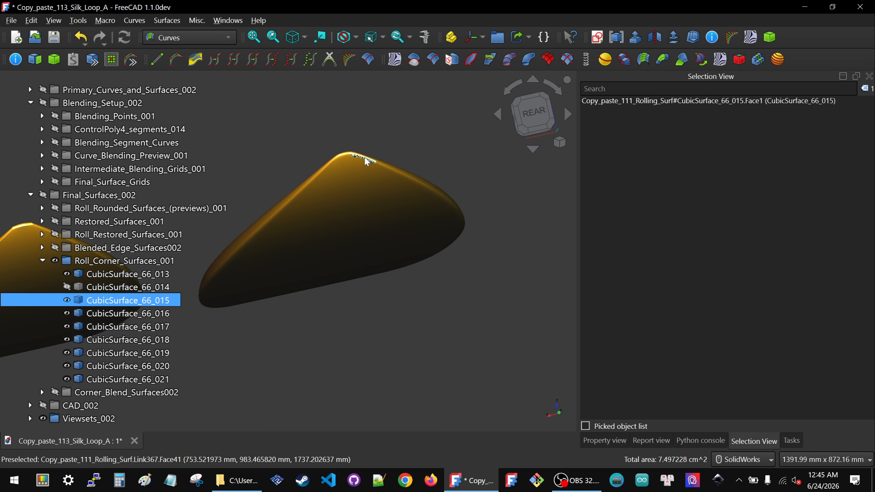
pyautogui.scroll(-4, 334, 193)
pyautogui.scroll(-5, 333, 193)
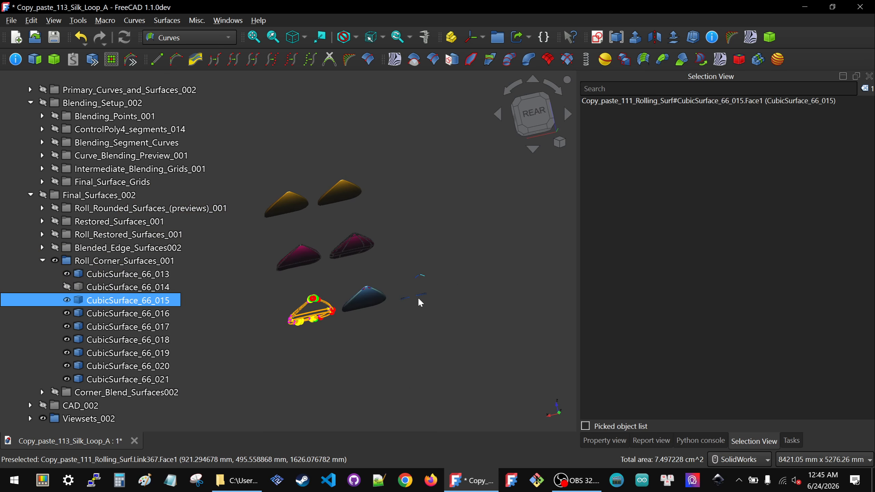
pyautogui.scroll(6, 400, 288)
pyautogui.scroll(4, 395, 292)
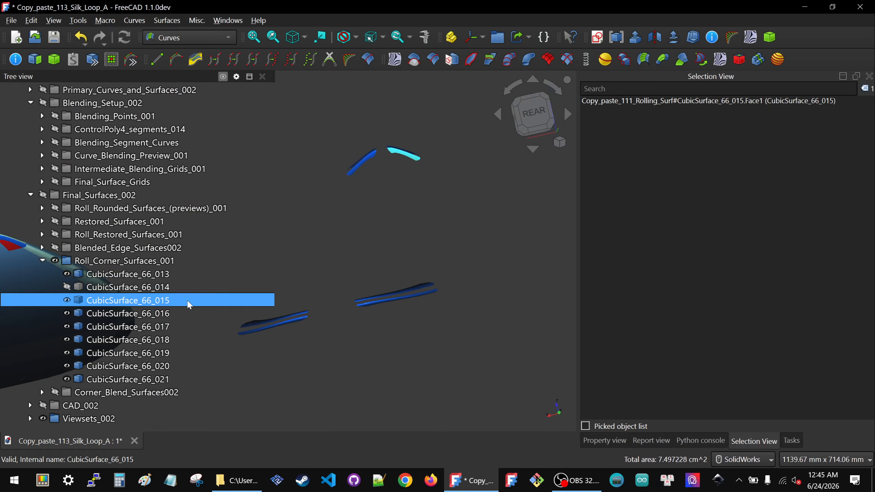
# - Delete the duplicate surface CubicSurface_66_015 despite its dependent objects, and delete its broken link CubicSurface_66_023 from the viewset
pyautogui.press('Delete')
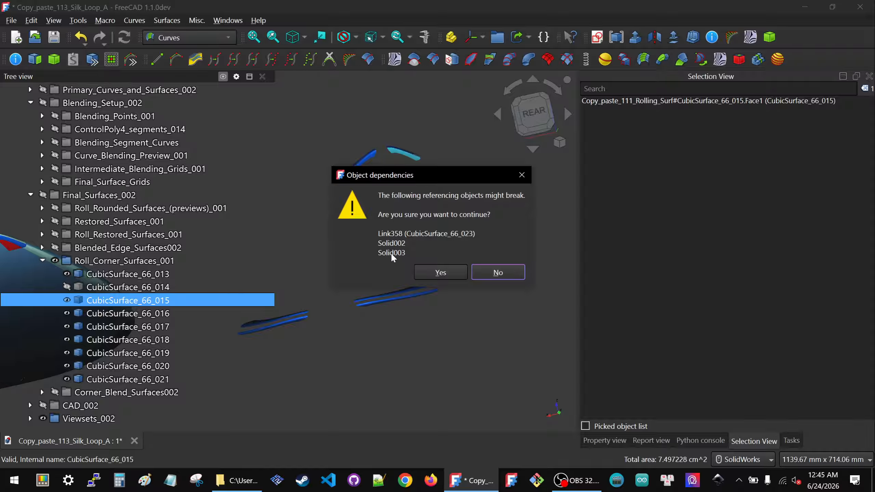
pyautogui.click(440, 273)
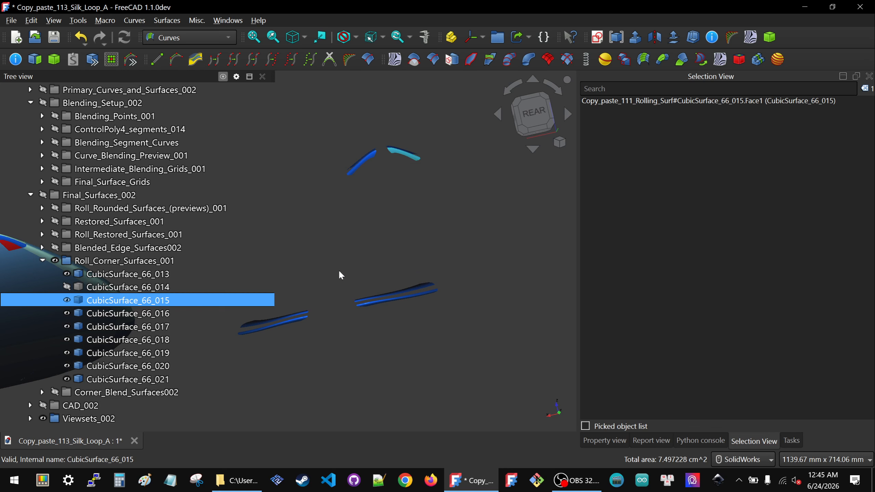
pyautogui.click(363, 225)
pyautogui.scroll(-4, 362, 225)
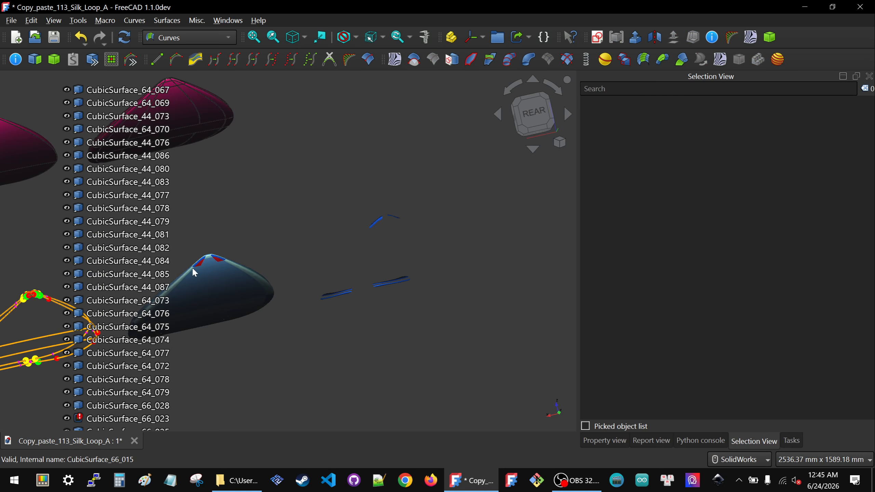
pyautogui.scroll(-4, 154, 266)
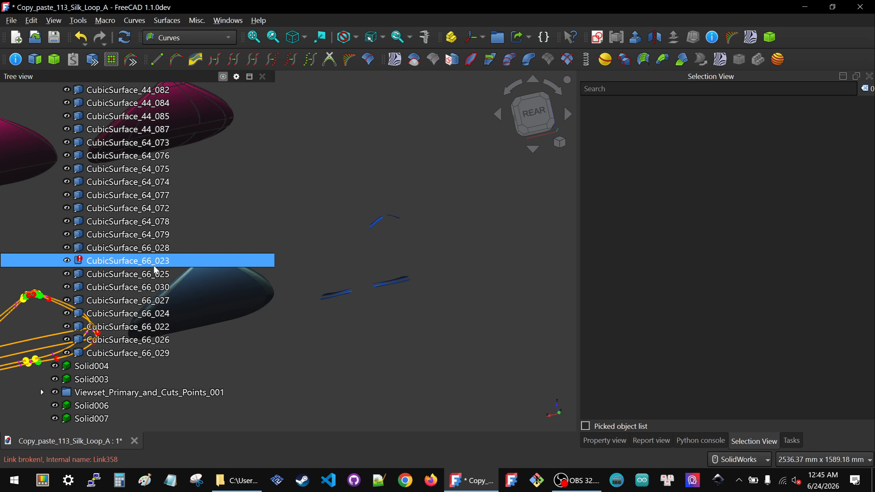
pyautogui.click(135, 264)
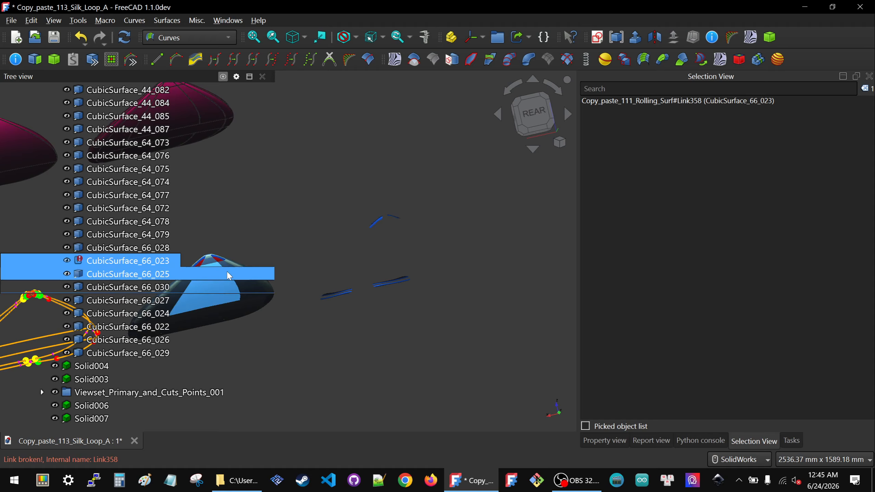
pyautogui.press('Delete')
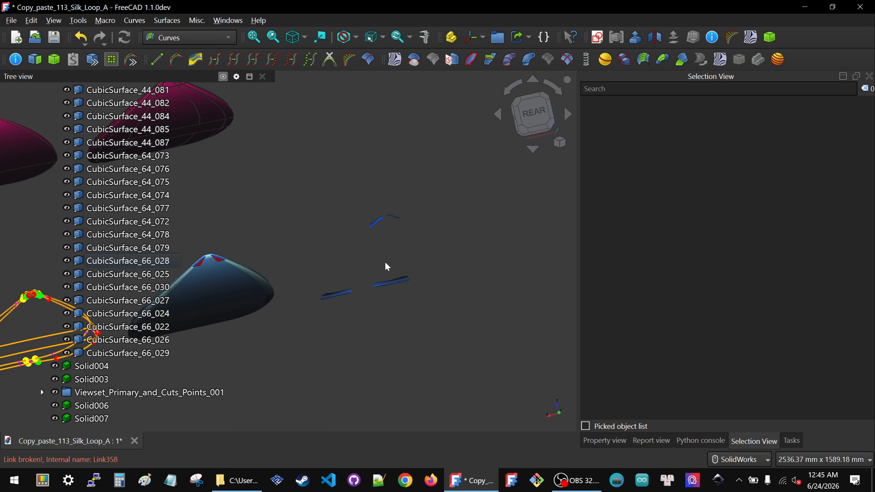
# - Show the remaining nose corner patch CubicSurface_66_014 in Roll_Corner_Surfaces_001 again and check the complete set of corner patches
pyautogui.scroll(6, 388, 276)
pyautogui.click(381, 319)
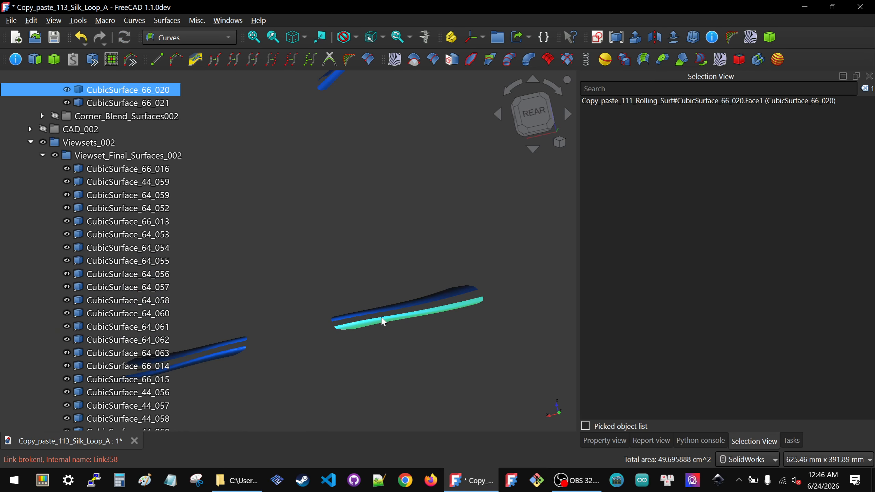
pyautogui.scroll(5, 158, 187)
pyautogui.click(120, 221)
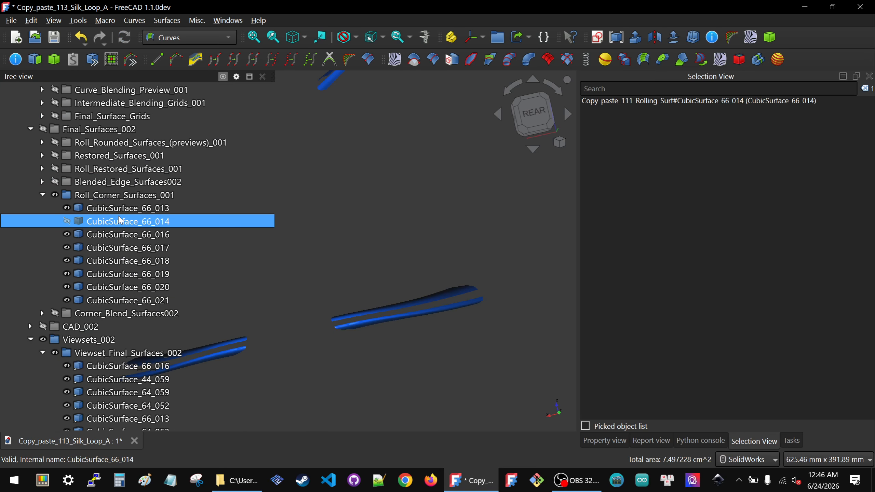
pyautogui.scroll(-3, 424, 247)
pyautogui.scroll(-2, 423, 246)
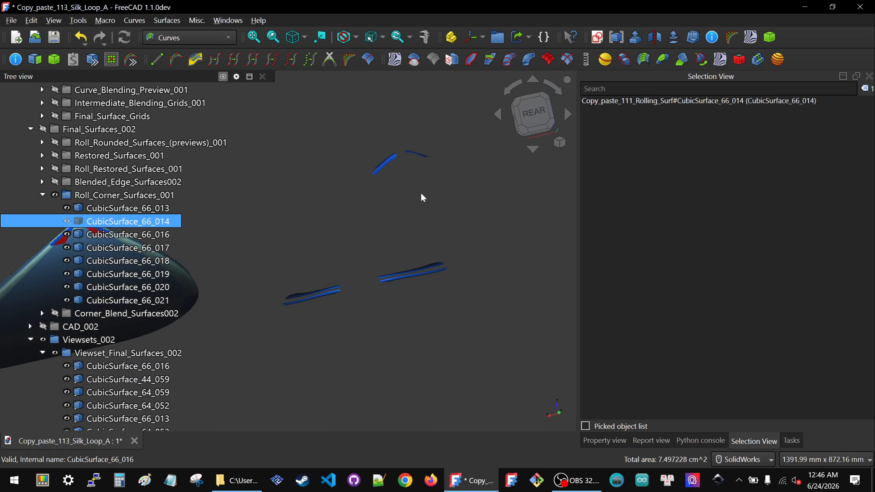
pyautogui.press('space')
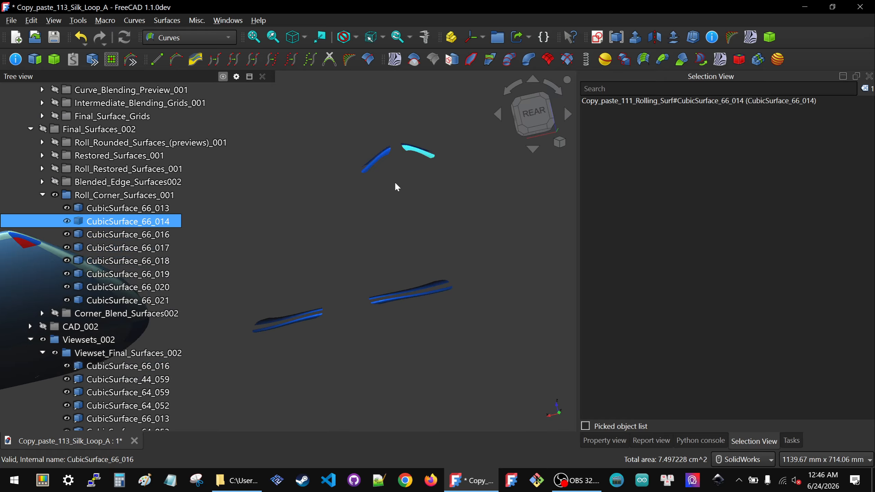
pyautogui.click(400, 180)
pyautogui.scroll(-4, 396, 227)
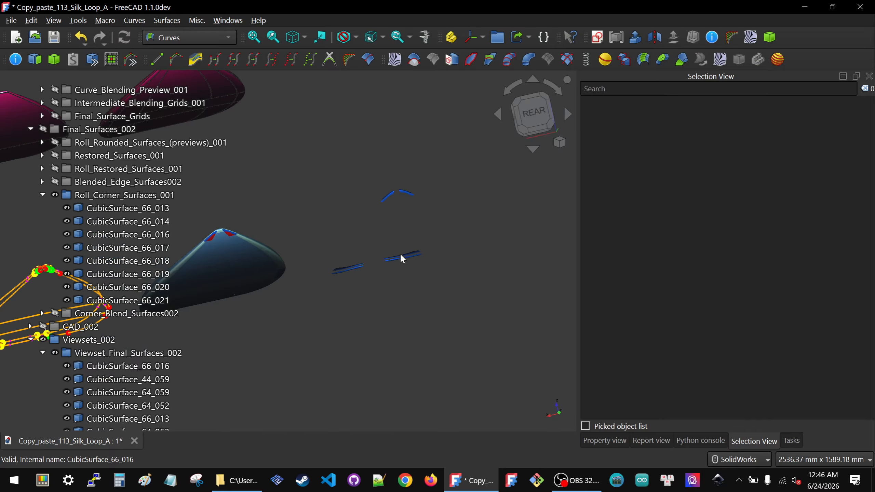
pyautogui.moveTo(401, 256); pyautogui.dragTo(402, 264, button='middle')
pyautogui.scroll(4, 396, 248)
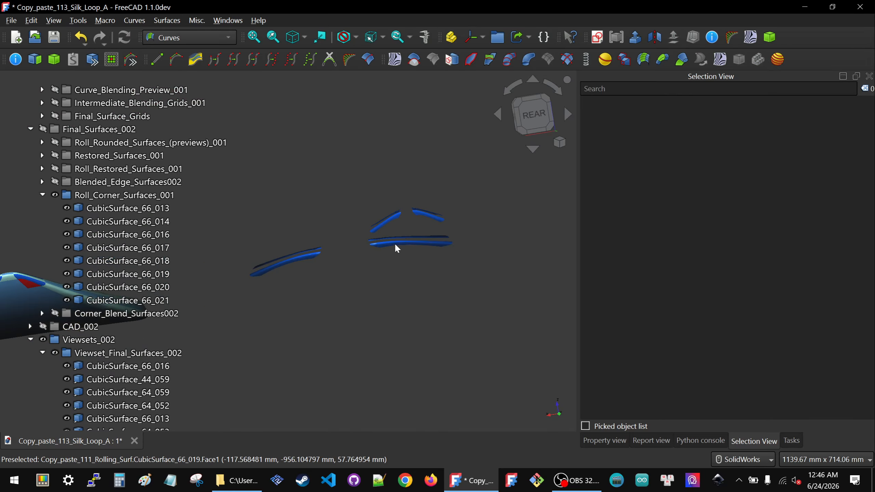
# - Collapse the Roll_Corner_Surfaces_001, Final_Surfaces_002, Blending_Setup_002, Viewset_Final_Surfaces_002 and Viewsets_002 groups in the model tree and clear the selection
pyautogui.click(117, 196)
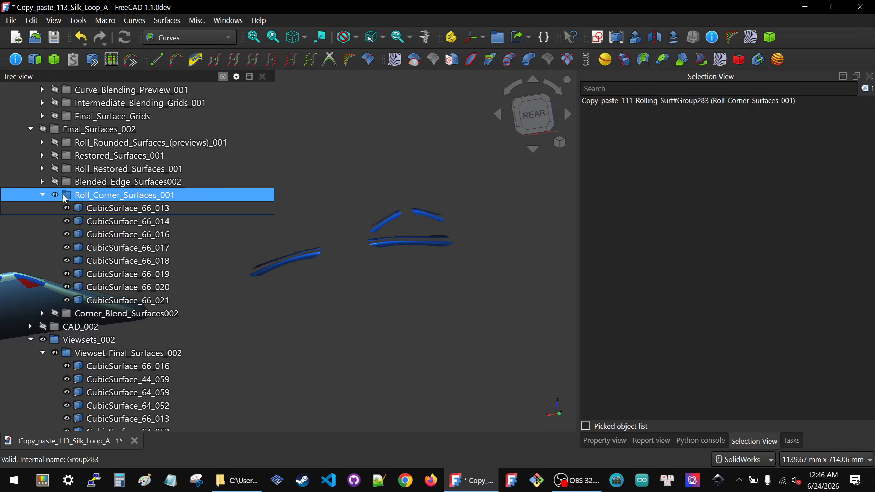
pyautogui.click(42, 195)
pyautogui.click(30, 128)
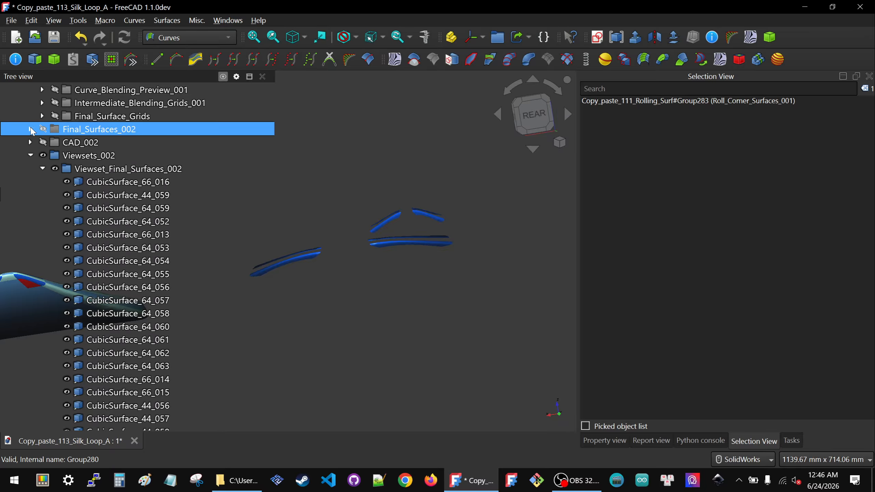
pyautogui.scroll(4, 35, 165)
pyautogui.click(30, 181)
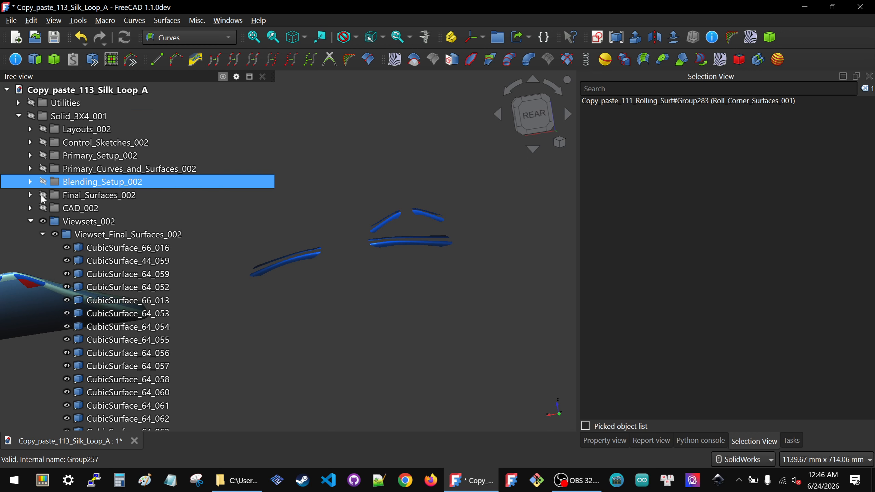
pyautogui.click(43, 235)
pyautogui.click(30, 221)
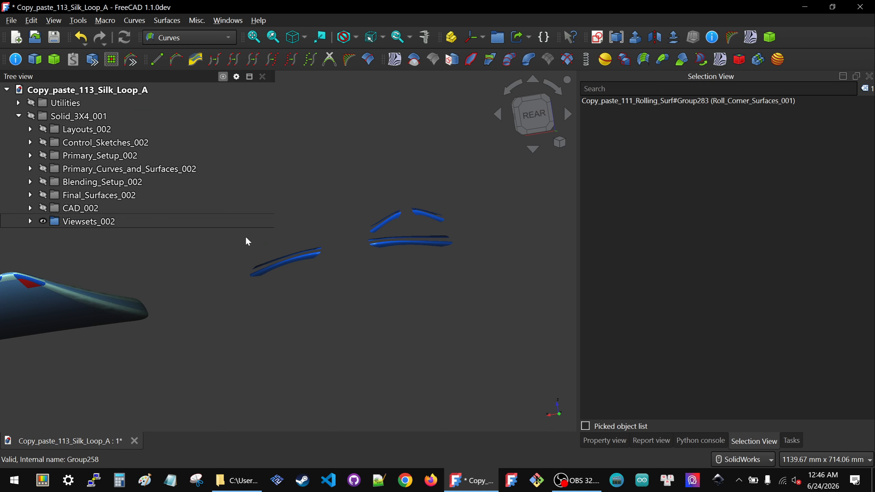
pyautogui.click(509, 276)
# - Examine the nose corner face of the gold solid board from the rear
pyautogui.scroll(-3, 507, 267)
pyautogui.scroll(-2, 507, 268)
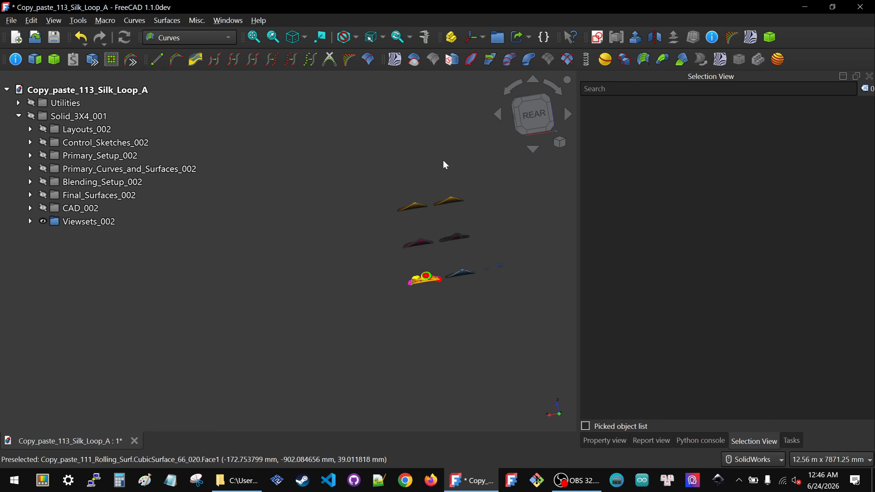
pyautogui.scroll(6, 471, 184)
pyautogui.scroll(3, 407, 239)
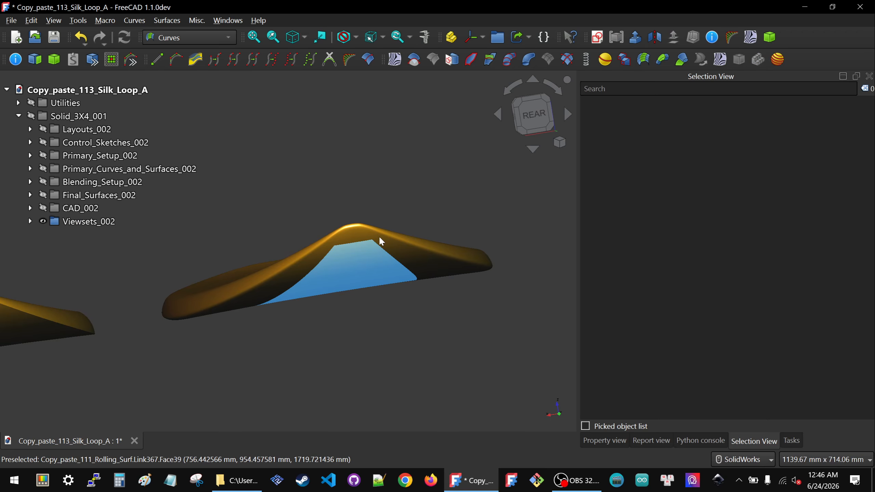
pyautogui.scroll(3, 379, 235)
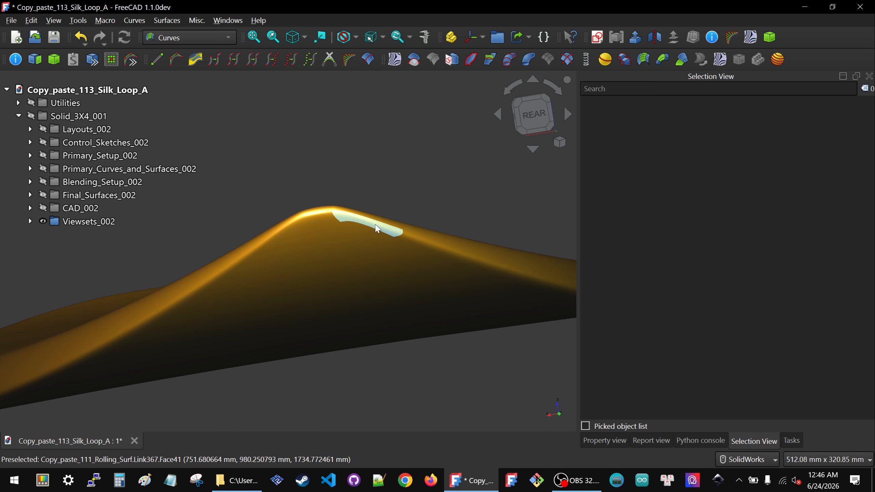
pyautogui.scroll(-4, 409, 206)
pyautogui.scroll(-3, 409, 208)
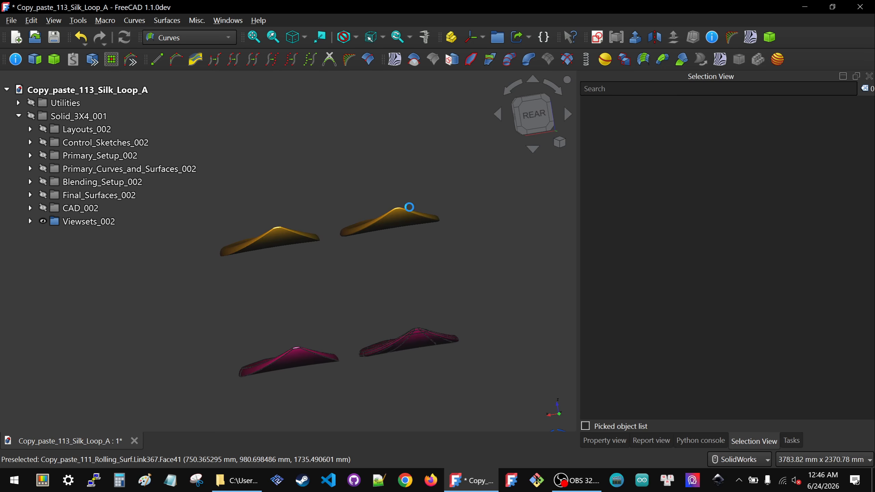
# - Save the document and select the cut point Point_onCurve_Cut_start_010_leader004 beside the short curved section of the primary curves
pyautogui.hotkey('ctrl', 's')
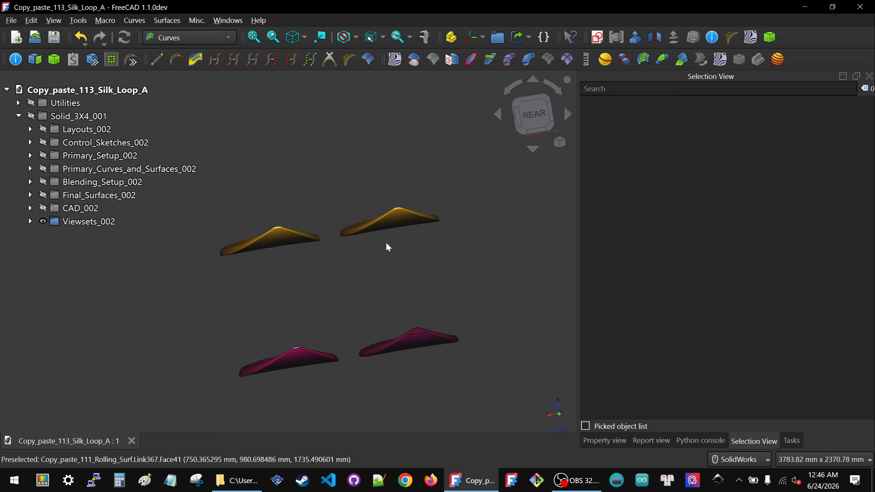
pyautogui.scroll(-5, 387, 221)
pyautogui.scroll(14, 373, 299)
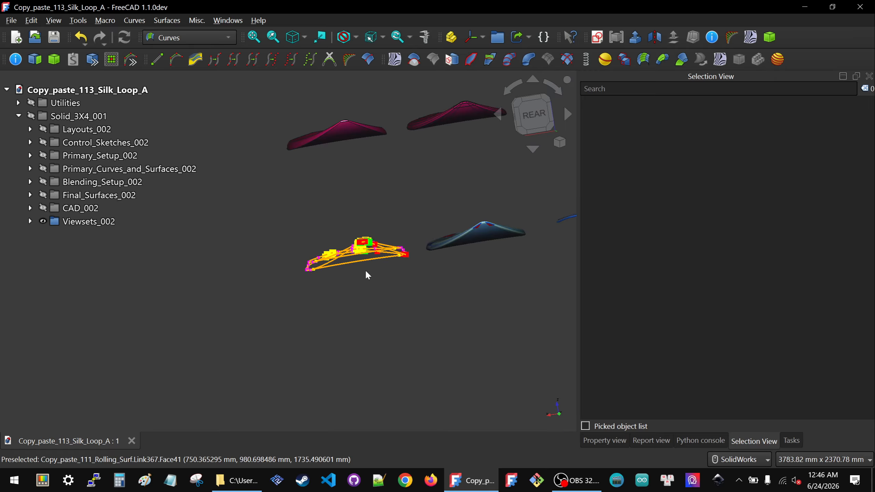
pyautogui.scroll(5, 381, 224)
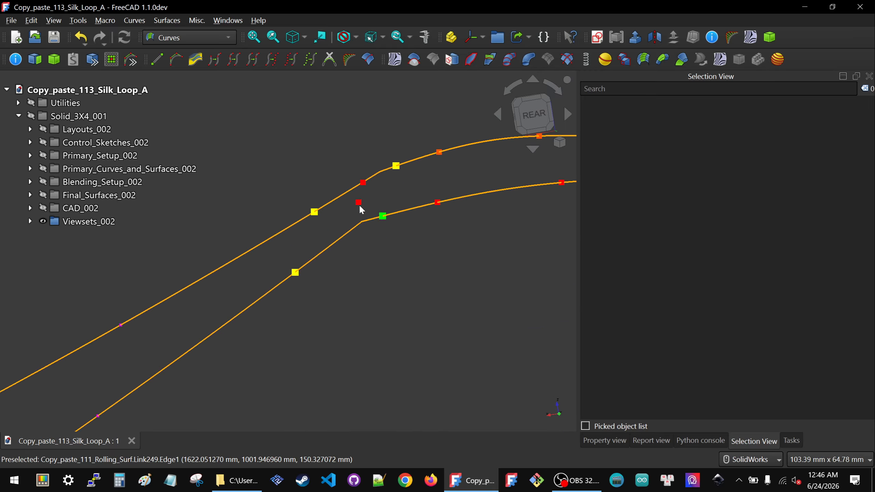
pyautogui.click(358, 202)
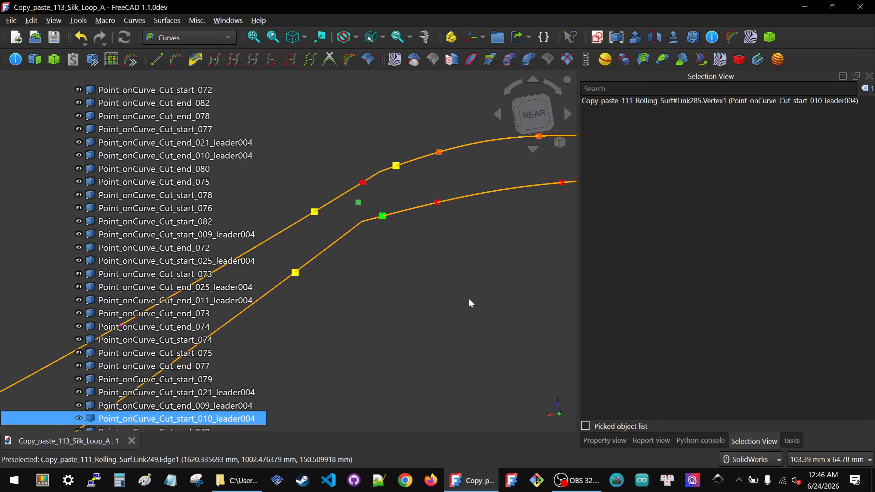
# - Examine the blue board's lower rail strip from the corner patch to the rounded far end
pyautogui.scroll(-10, 408, 282)
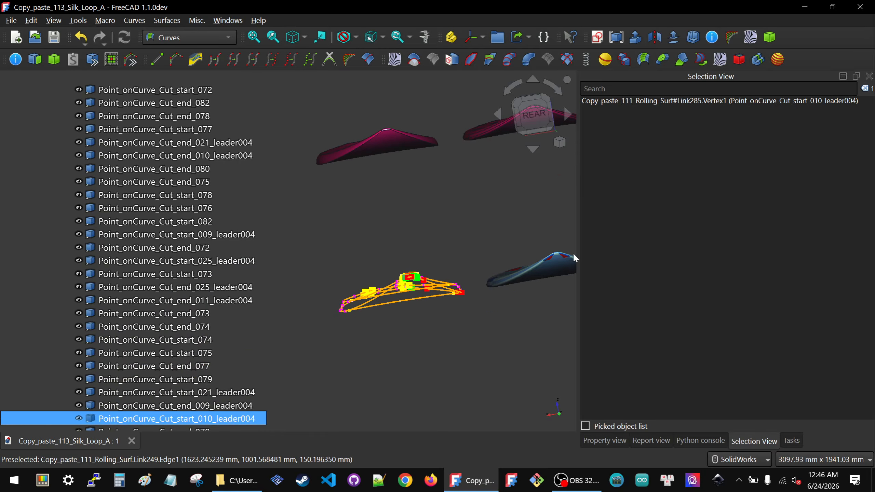
pyautogui.scroll(4, 568, 253)
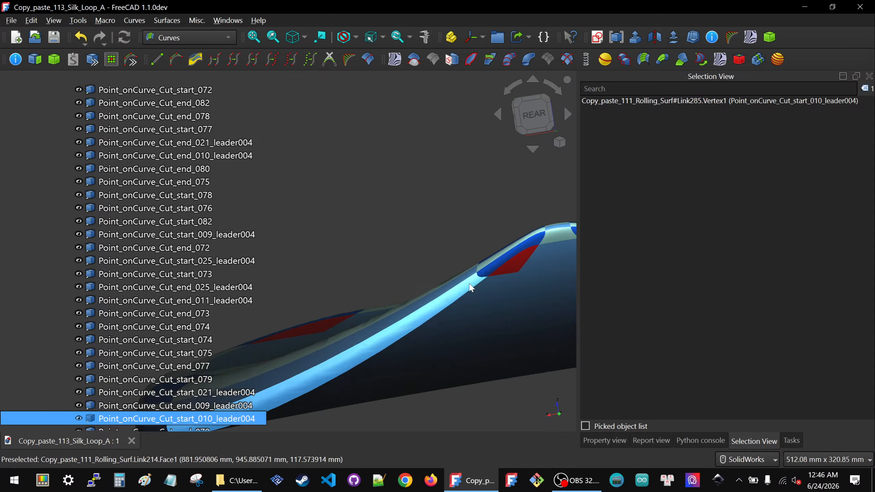
pyautogui.scroll(3, 477, 285)
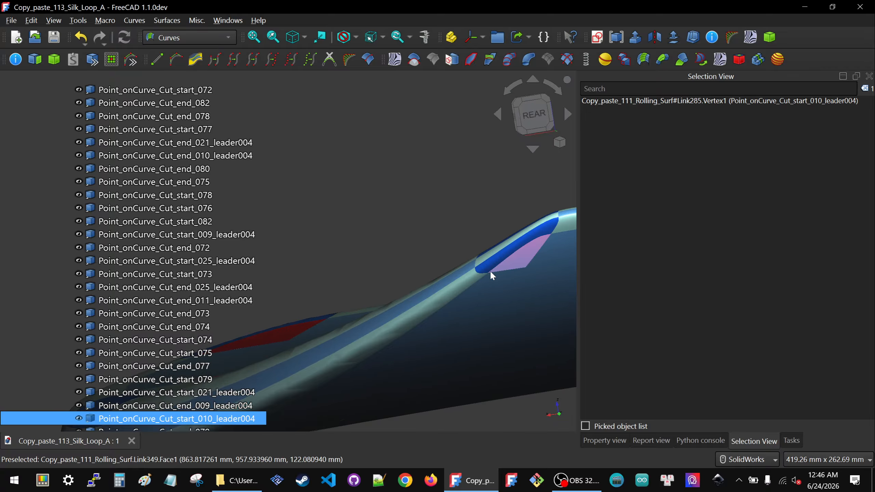
pyautogui.scroll(-6, 489, 270)
pyautogui.scroll(7, 397, 315)
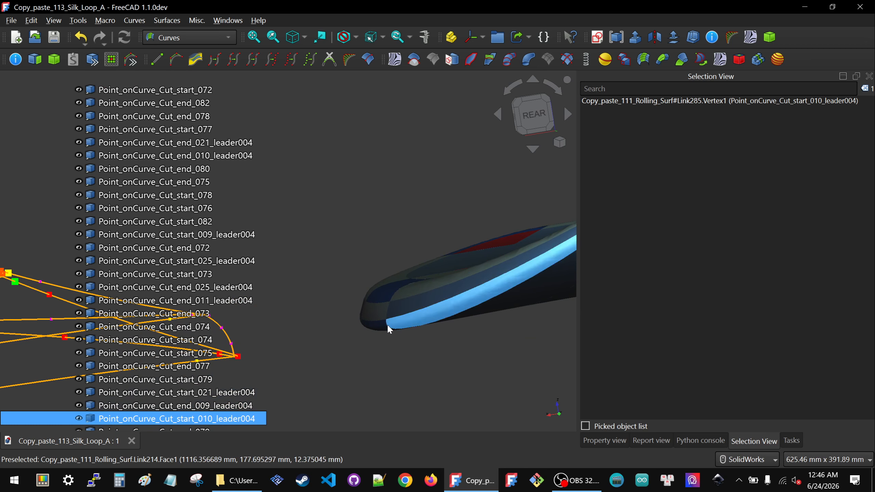
pyautogui.scroll(-6, 418, 323)
pyautogui.scroll(20, 195, 291)
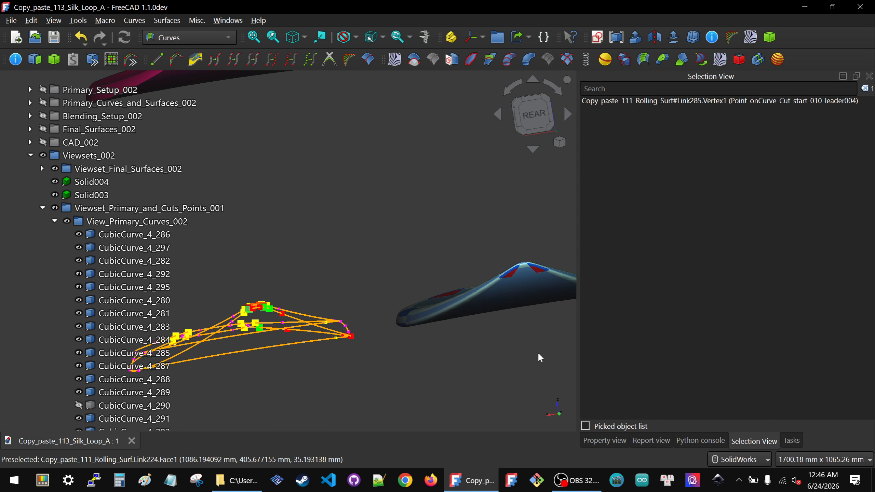
# - Set the u parameter of the cut point Point_onCurve_Cut_start_010_leader004 to 0.125 and clear the selection
pyautogui.scroll(10, 328, 330)
pyautogui.scroll(1, 408, 332)
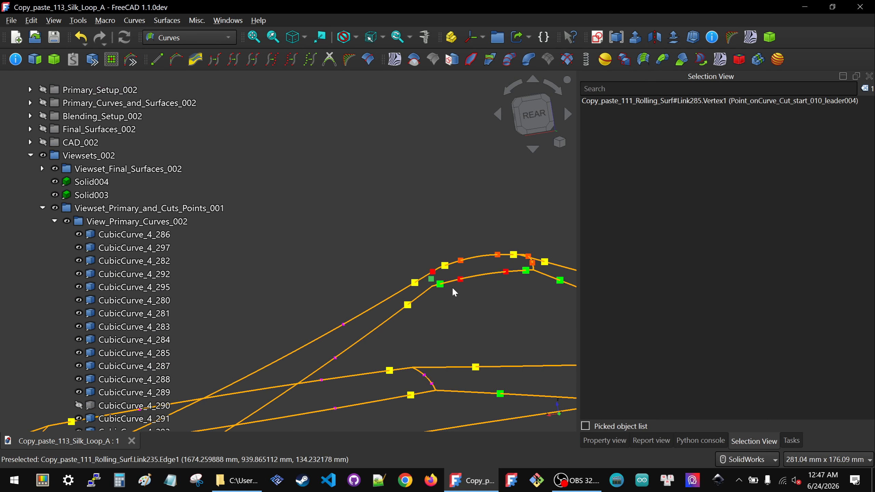
pyautogui.scroll(5, 452, 286)
pyautogui.click(418, 244)
pyautogui.click(394, 264)
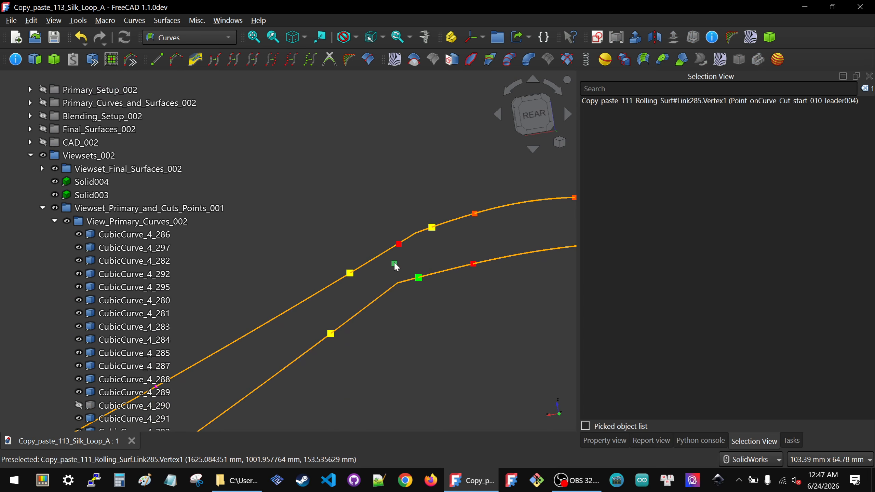
pyautogui.click(614, 442)
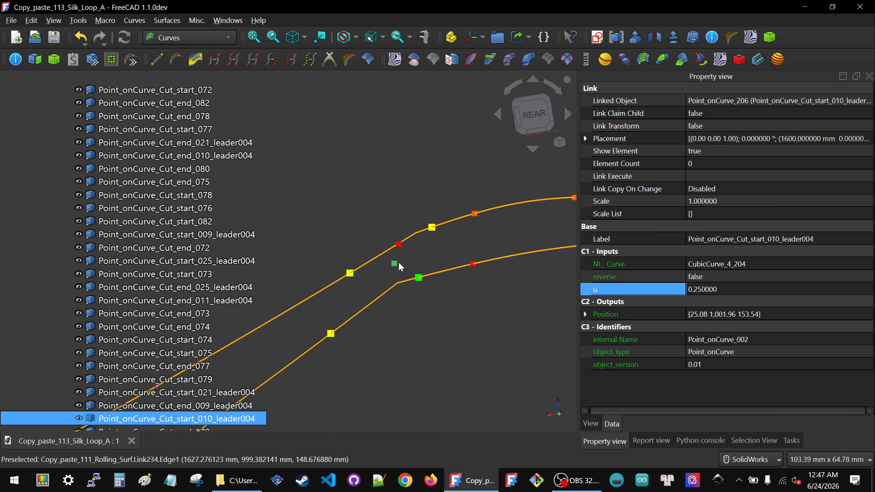
pyautogui.moveTo(417, 247); pyautogui.dragTo(396, 352, button='middle')
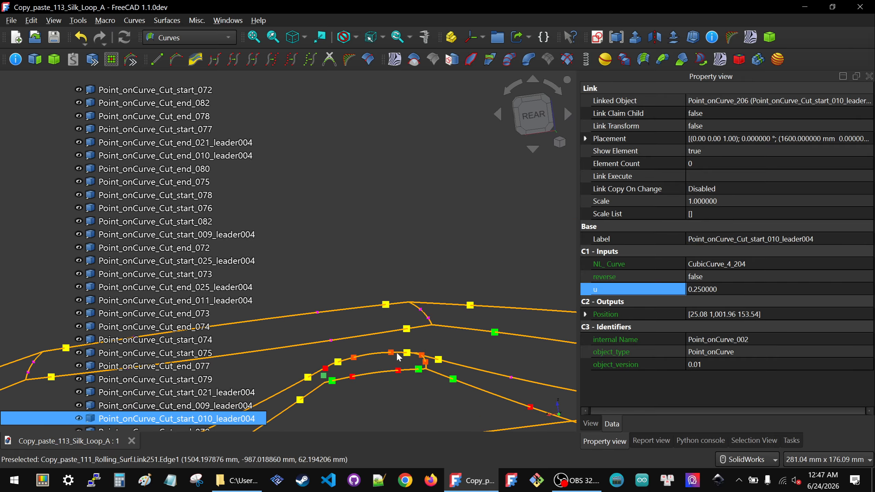
pyautogui.click(779, 289)
pyautogui.write('.125')
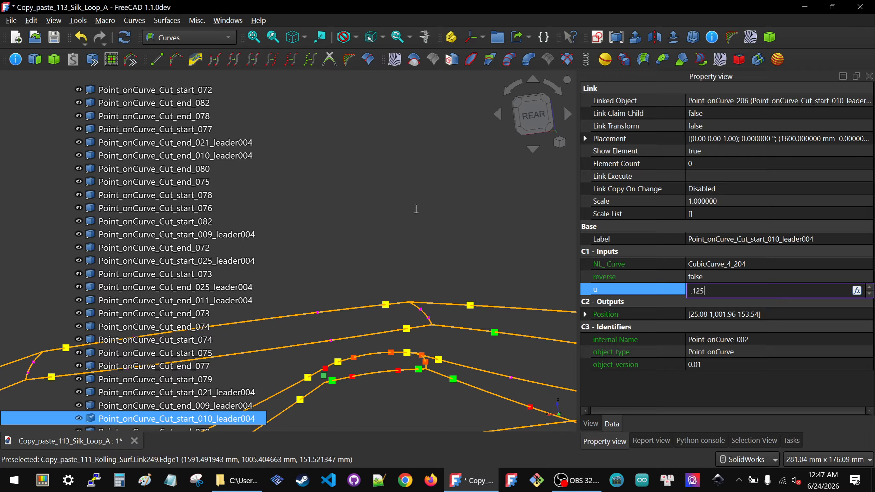
pyautogui.click(437, 222)
# - Examine the blue board's long rail strips where they meet the red and blue corner patch
pyautogui.scroll(-3, 437, 221)
pyautogui.scroll(-4, 437, 221)
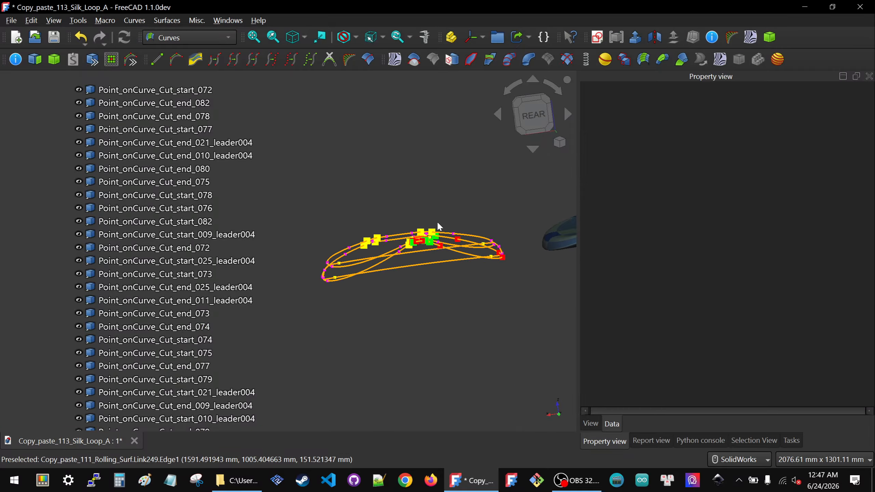
pyautogui.scroll(8, 519, 222)
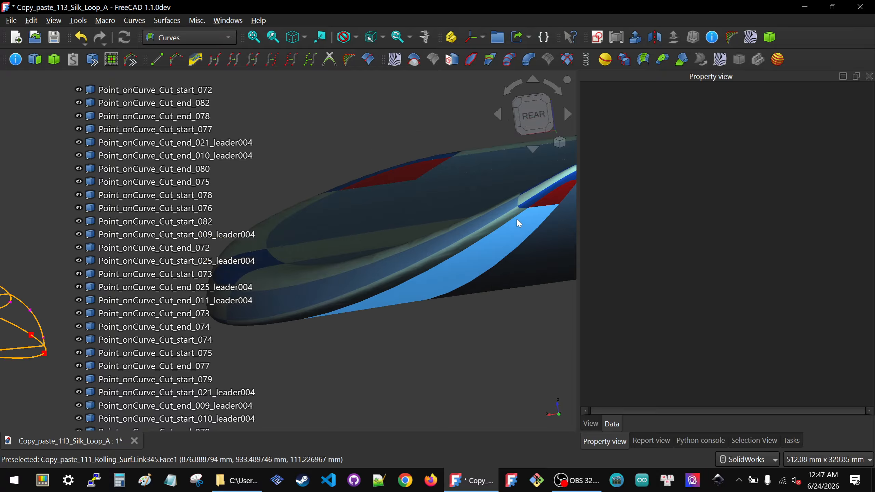
pyautogui.moveTo(469, 229); pyautogui.dragTo(468, 256, button='middle')
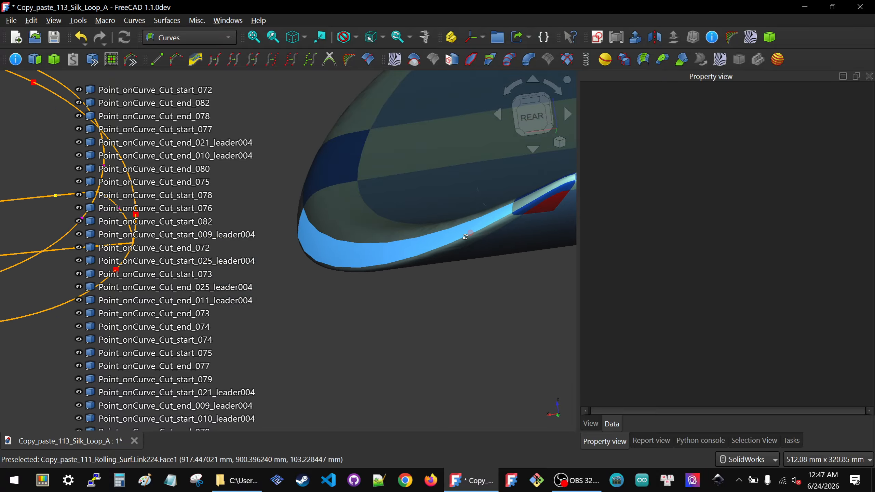
pyautogui.scroll(4, 502, 221)
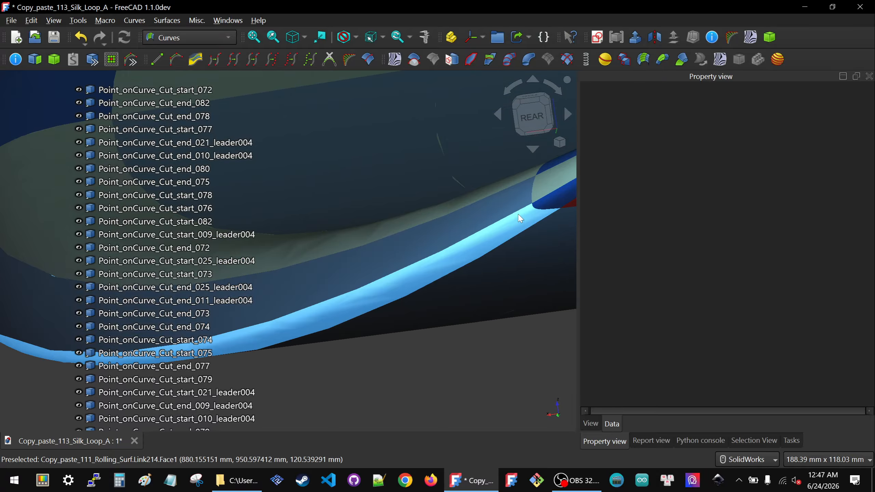
pyautogui.scroll(2, 521, 220)
pyautogui.scroll(8, 521, 217)
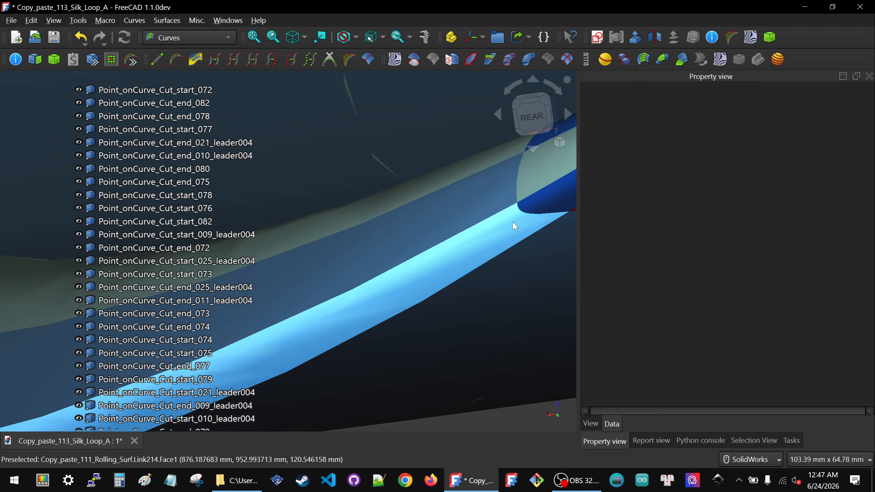
pyautogui.scroll(-14, 515, 222)
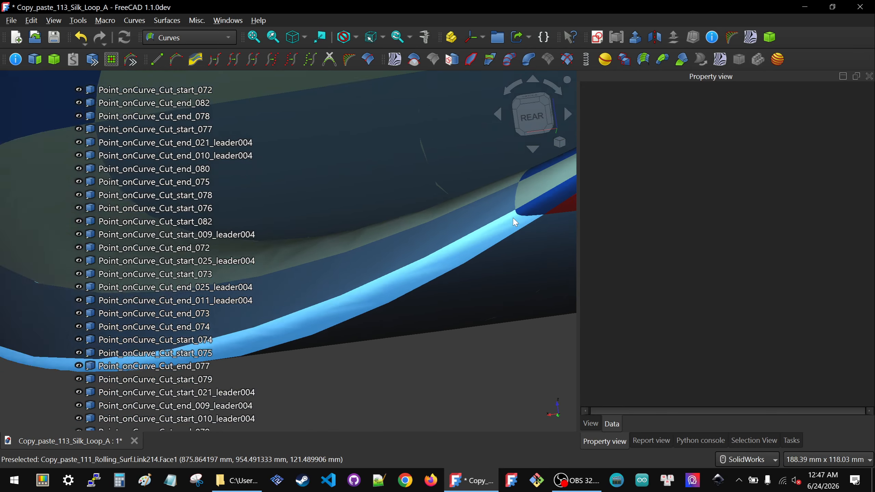
pyautogui.scroll(3, 380, 228)
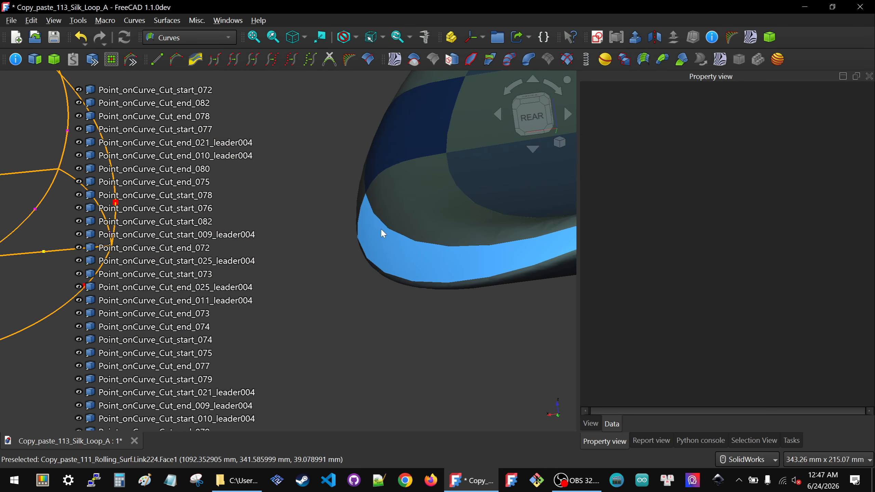
# - Examine the dark blue patches wrapping around the rounded end of the blue board's rail
pyautogui.moveTo(381, 229); pyautogui.dragTo(362, 242, button='middle')
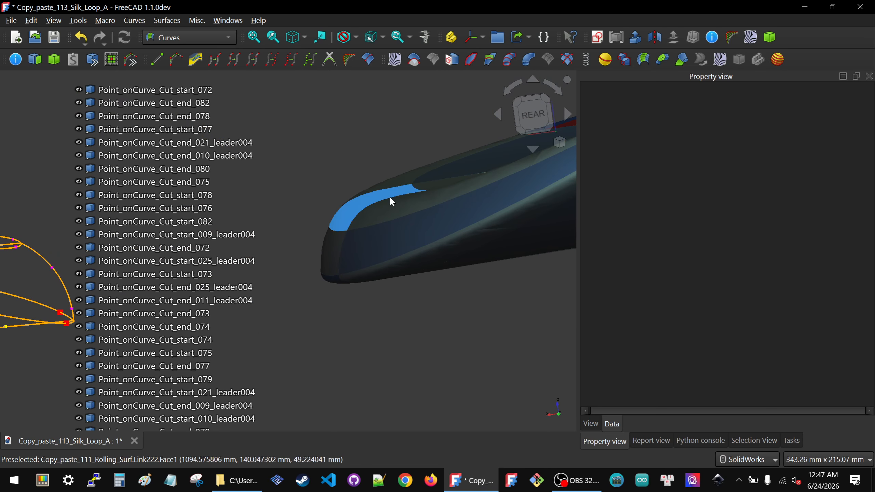
pyautogui.scroll(-1, 397, 221)
pyautogui.scroll(-2, 397, 221)
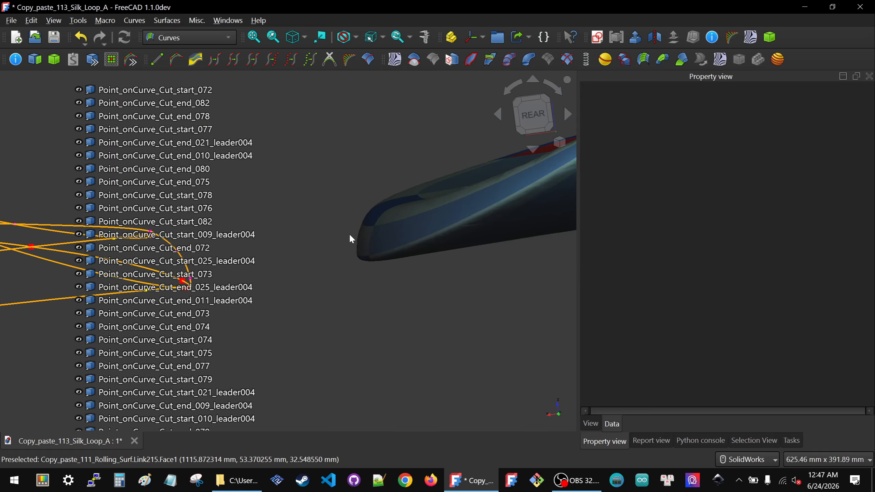
pyautogui.scroll(3, 349, 233)
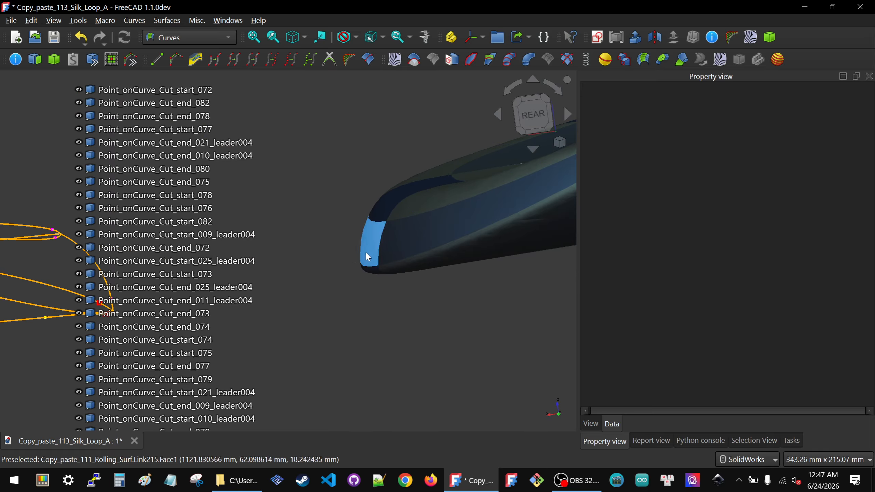
pyautogui.scroll(-6, 404, 224)
pyautogui.scroll(-5, 403, 230)
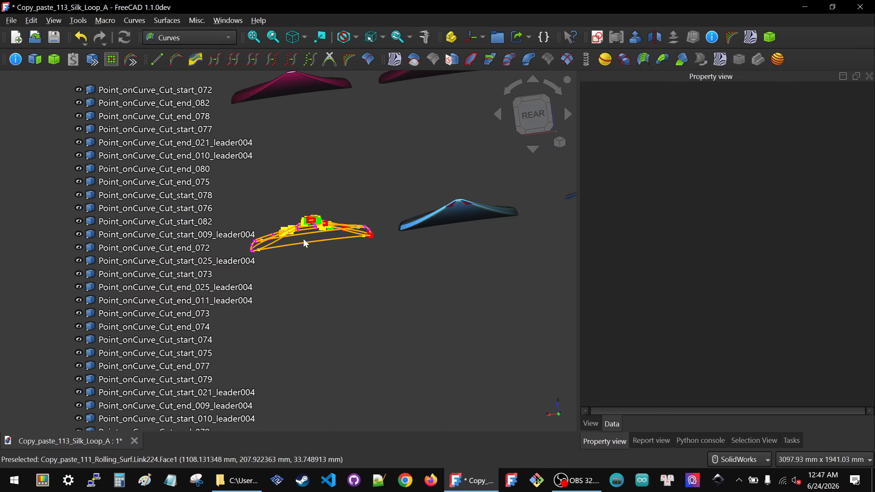
# - Examine the short cross curve and its points joining the upper and lower outlines in the primary curves view
pyautogui.moveTo(422, 246); pyautogui.dragTo(459, 258, button='middle')
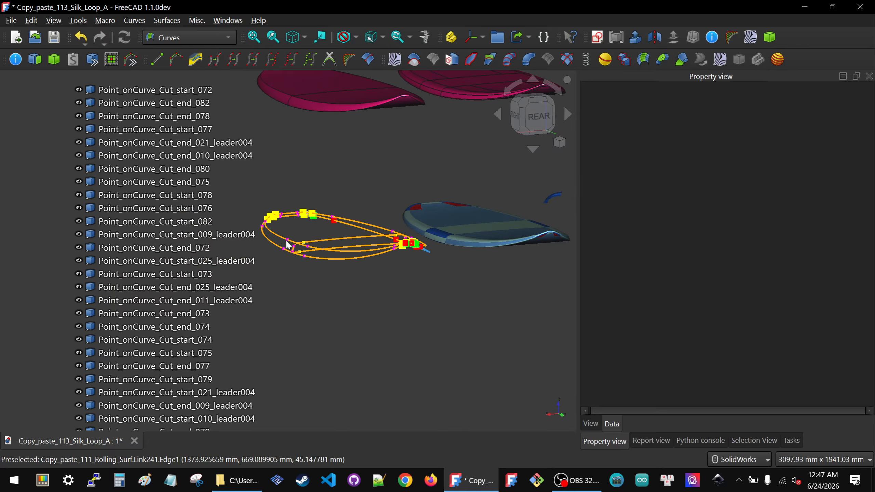
pyautogui.scroll(1, 279, 239)
pyautogui.scroll(4, 285, 241)
pyautogui.scroll(6, 324, 259)
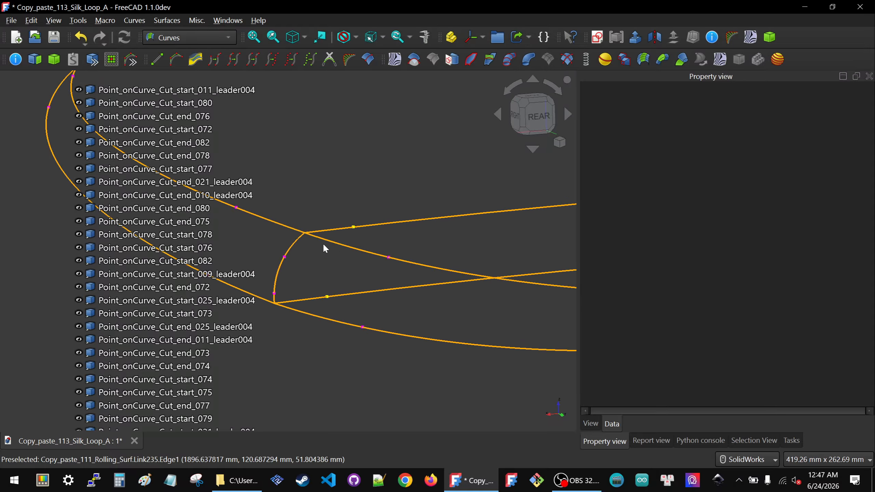
pyautogui.scroll(-5, 457, 276)
pyautogui.scroll(5, 376, 273)
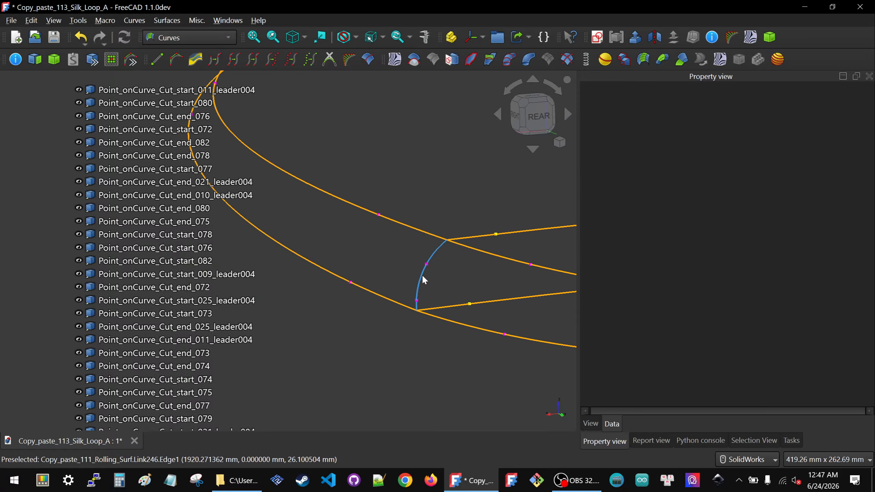
pyautogui.moveTo(422, 275); pyautogui.dragTo(423, 274, button='middle')
pyautogui.scroll(-4, 410, 276)
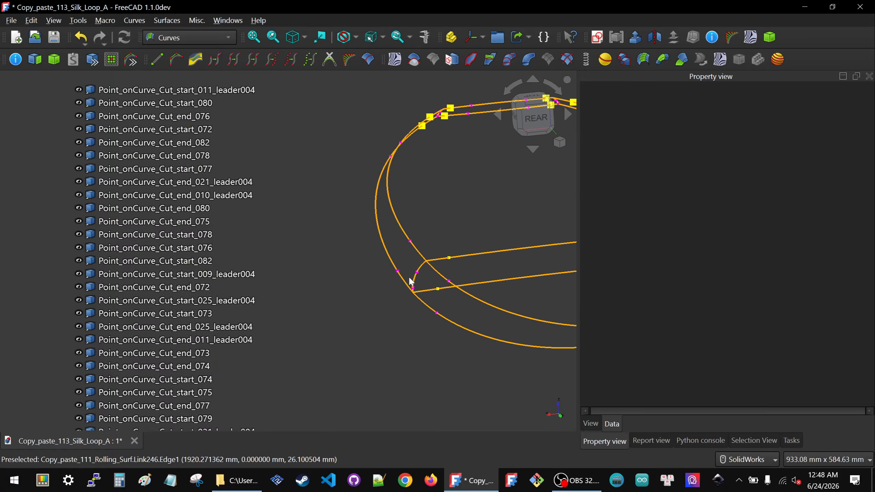
pyautogui.scroll(-12, 410, 269)
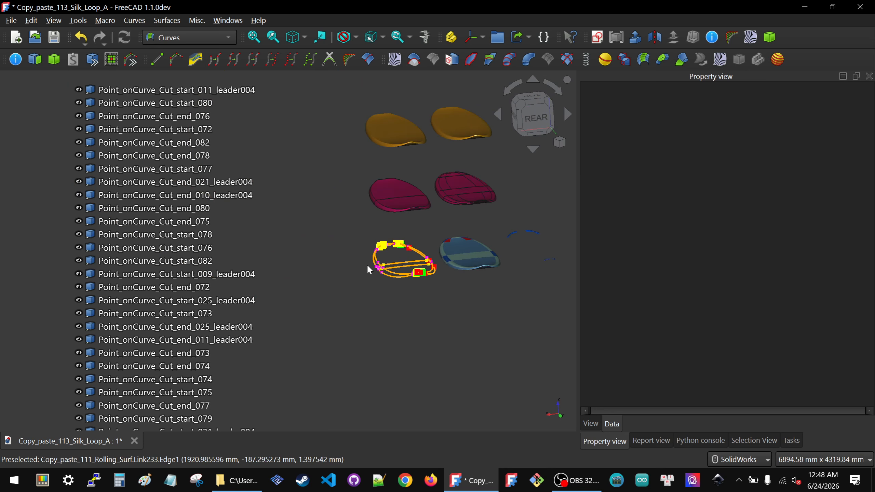
# - Compare the blue board's rail and deck surfaces near the corner with the neighbouring primary curves
pyautogui.scroll(13, 427, 259)
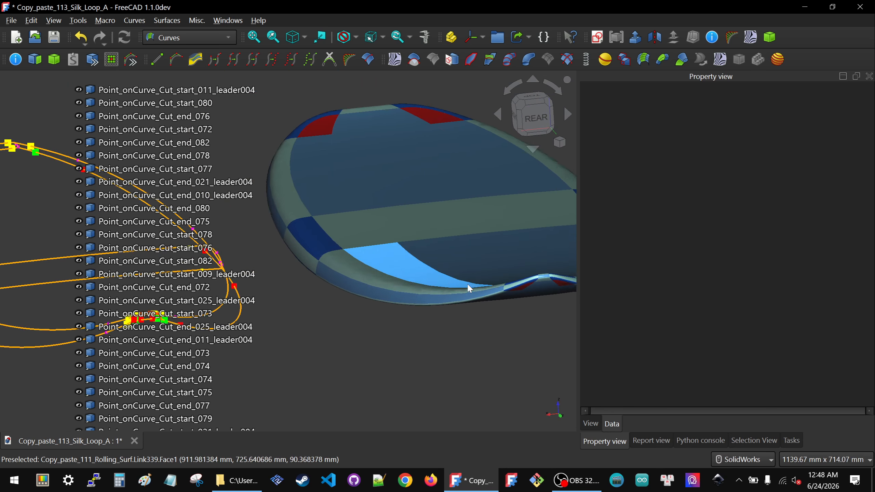
pyautogui.scroll(4, 505, 294)
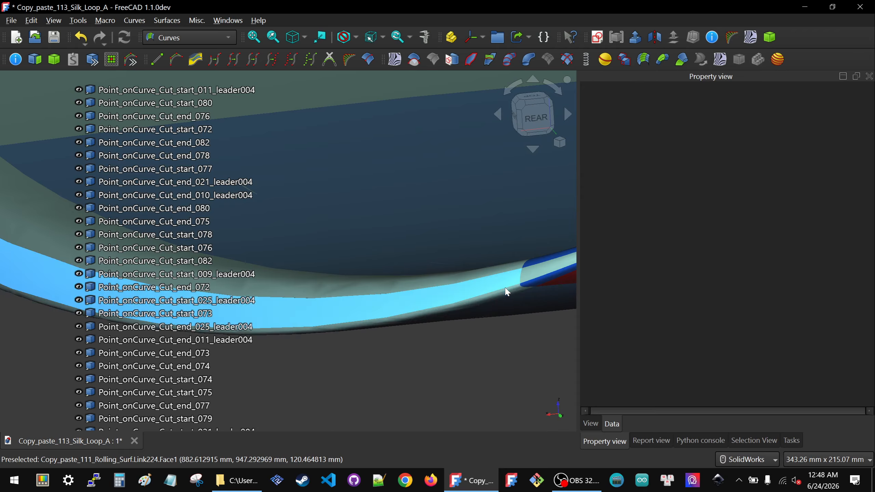
pyautogui.scroll(-9, 505, 291)
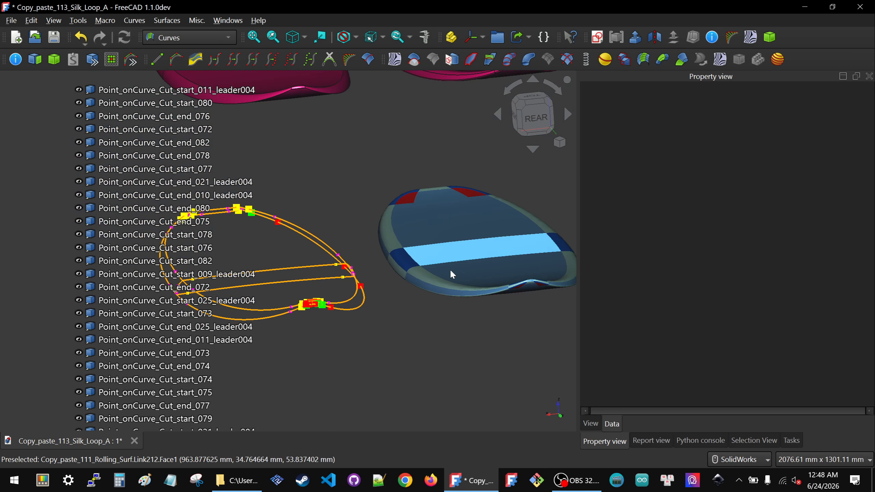
pyautogui.scroll(-2, 451, 274)
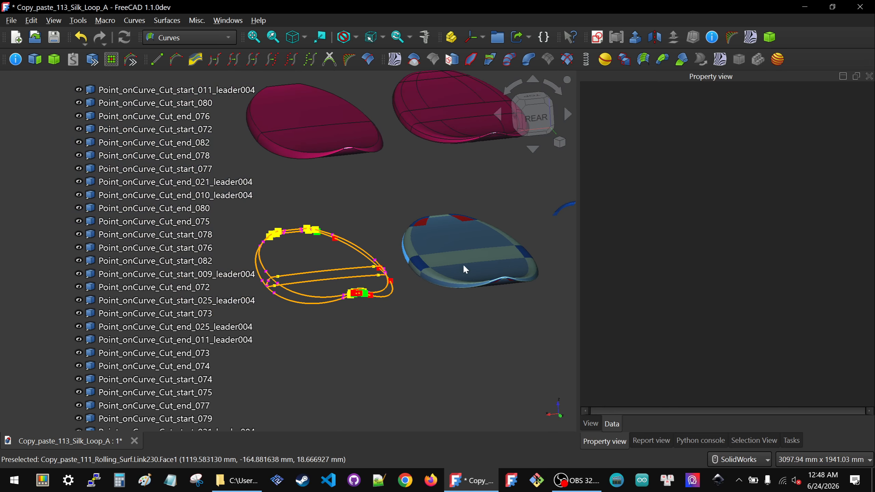
pyautogui.scroll(6, 348, 290)
pyautogui.scroll(-3, 348, 290)
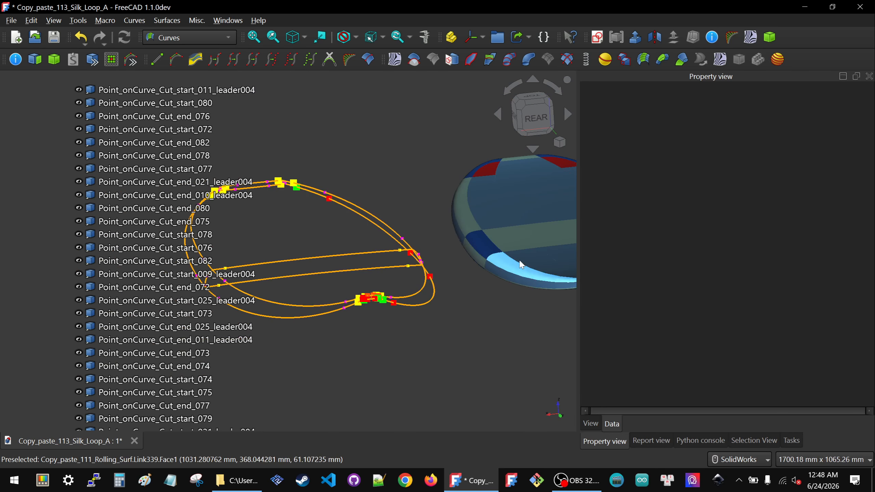
# - Set the u parameter of the Point_onCurve_Cut_end_010_leader004 cut point to 0.4
pyautogui.scroll(2, 491, 274)
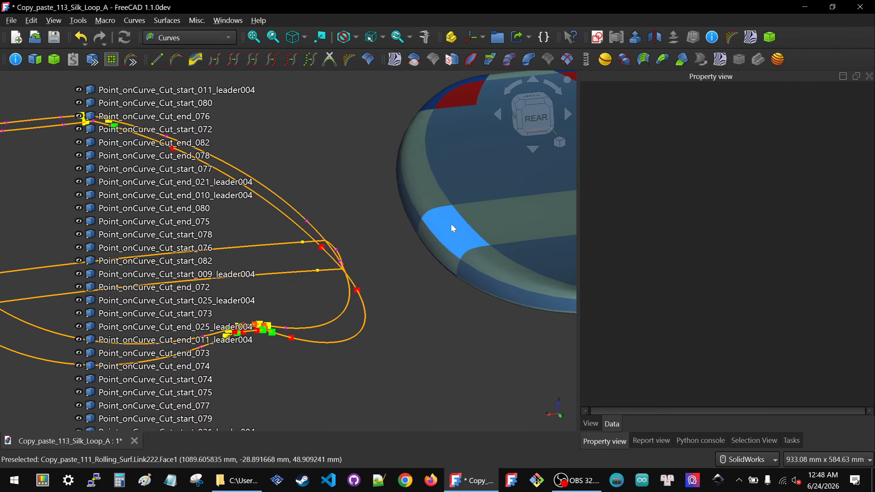
pyautogui.scroll(-2, 502, 248)
pyautogui.scroll(10, 308, 308)
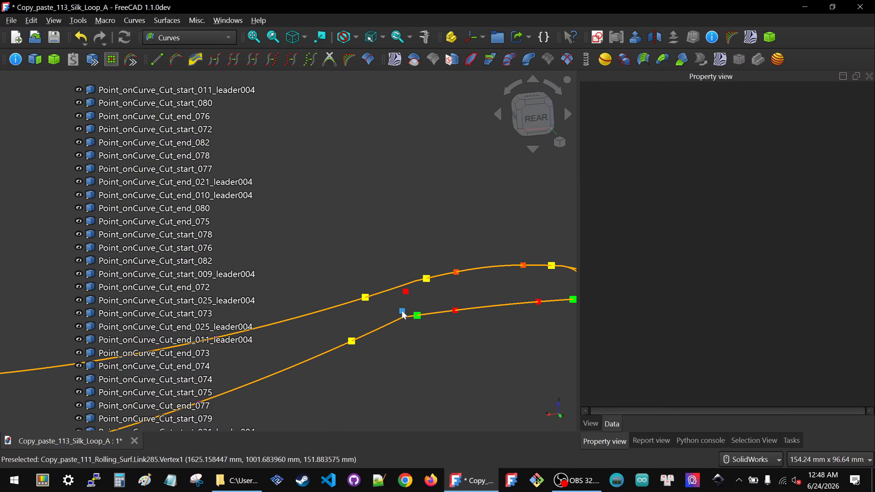
pyautogui.click(402, 311)
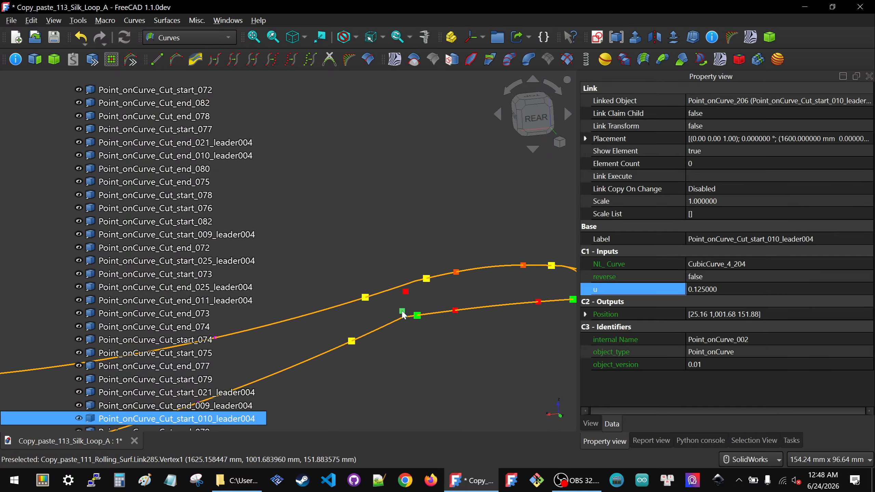
pyautogui.click(406, 291)
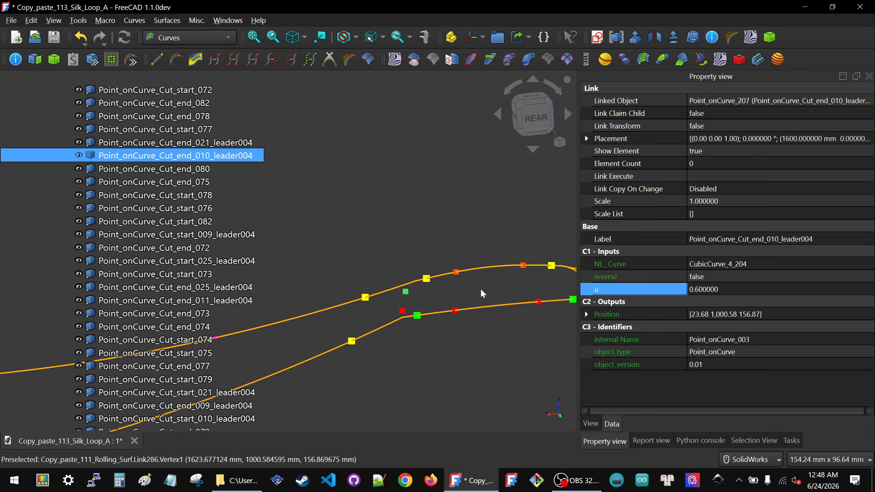
pyautogui.click(734, 289)
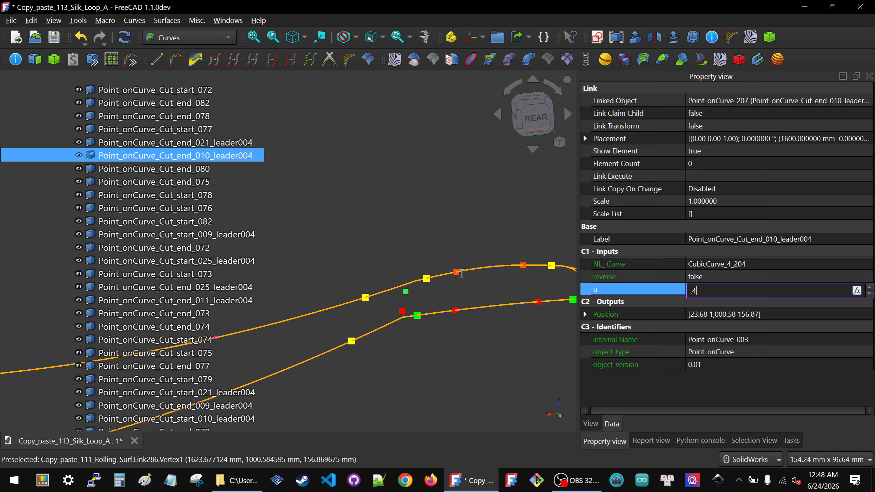
pyautogui.click(402, 311)
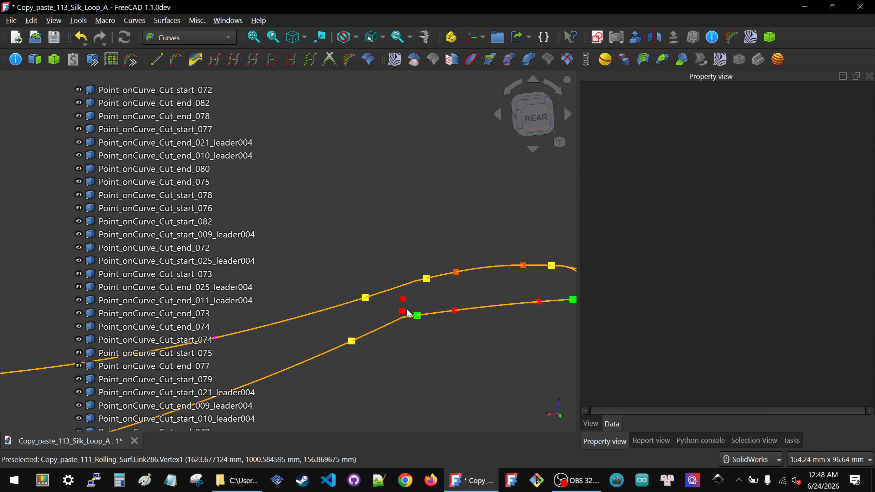
# - Examine the blue board's rail strips and the dark blue patches at the ends of its cross band
pyautogui.scroll(-10, 408, 313)
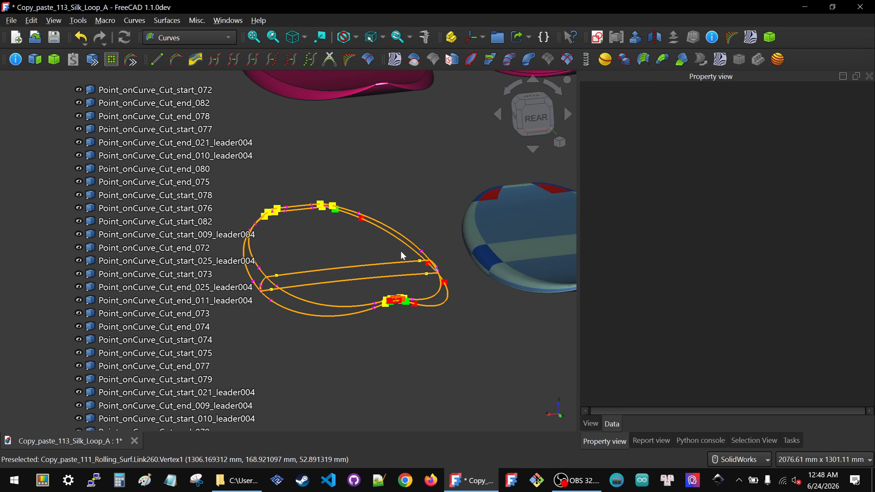
pyautogui.scroll(-3, 400, 257)
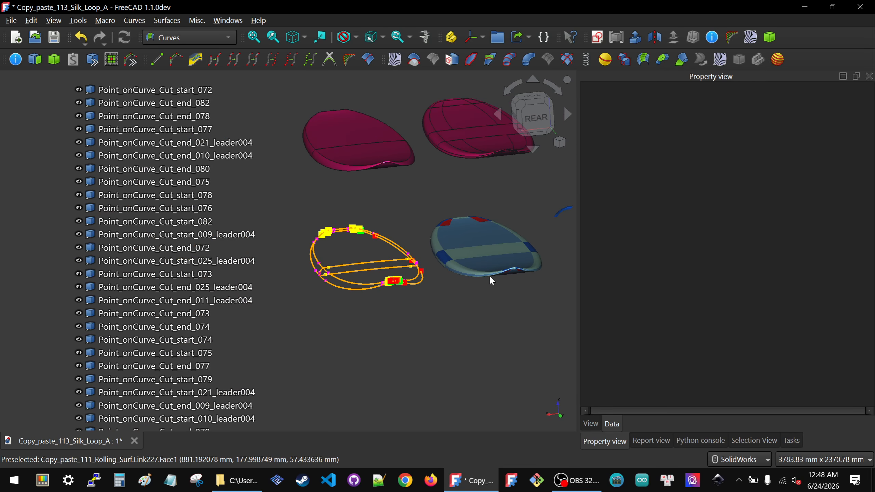
pyautogui.scroll(3, 490, 275)
pyautogui.scroll(-3, 466, 282)
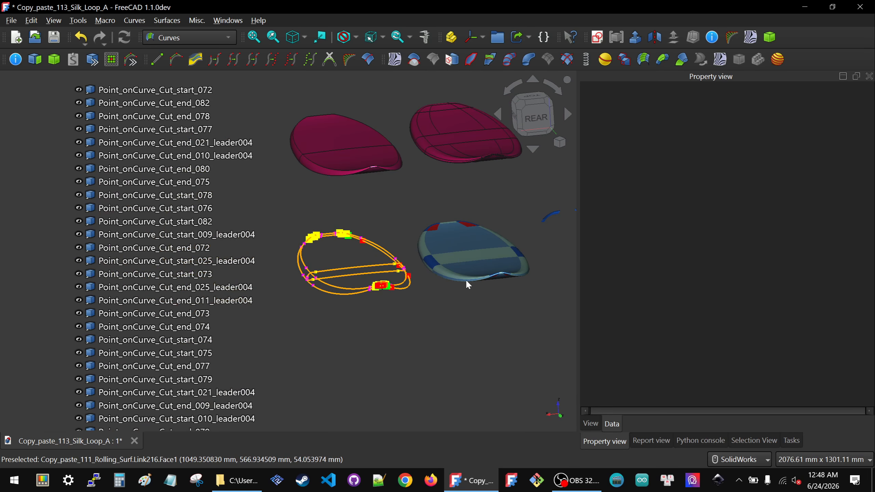
pyautogui.scroll(2, 430, 270)
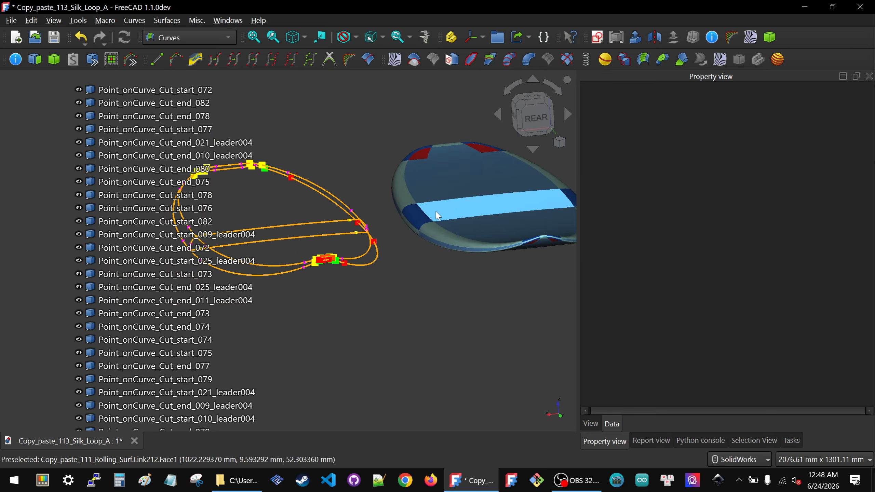
pyautogui.scroll(2, 435, 210)
pyautogui.scroll(2, 420, 225)
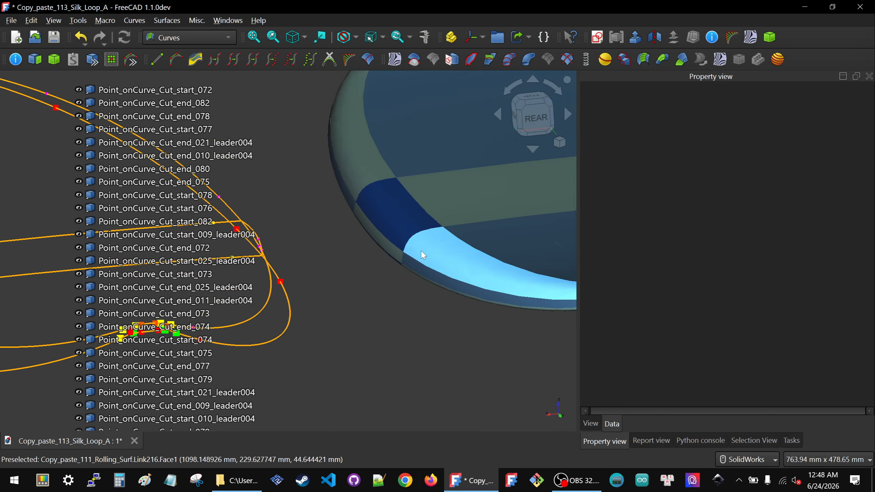
pyautogui.moveTo(425, 272); pyautogui.dragTo(471, 268, button='middle')
# - Examine from the rear how the blue board's rail strips run into the red and blue tail corner patch
pyautogui.scroll(-3, 447, 257)
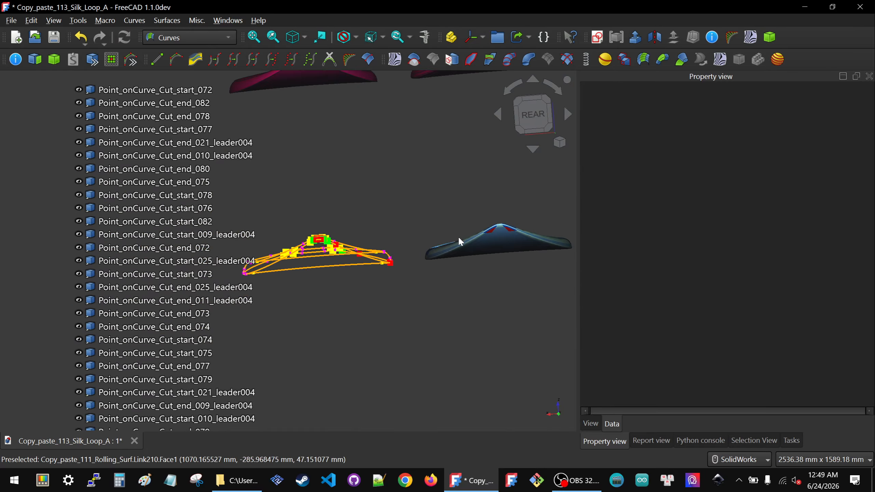
pyautogui.scroll(5, 489, 231)
pyautogui.scroll(3, 506, 216)
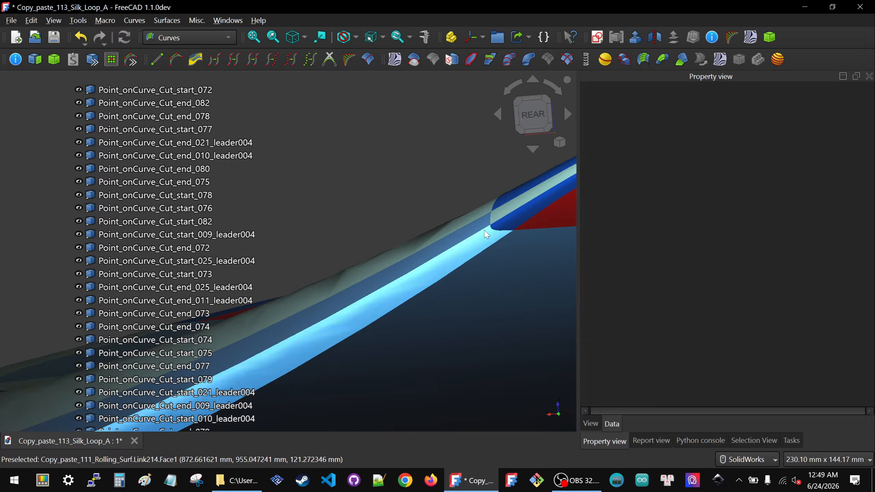
pyautogui.scroll(-2, 462, 237)
pyautogui.scroll(-3, 462, 238)
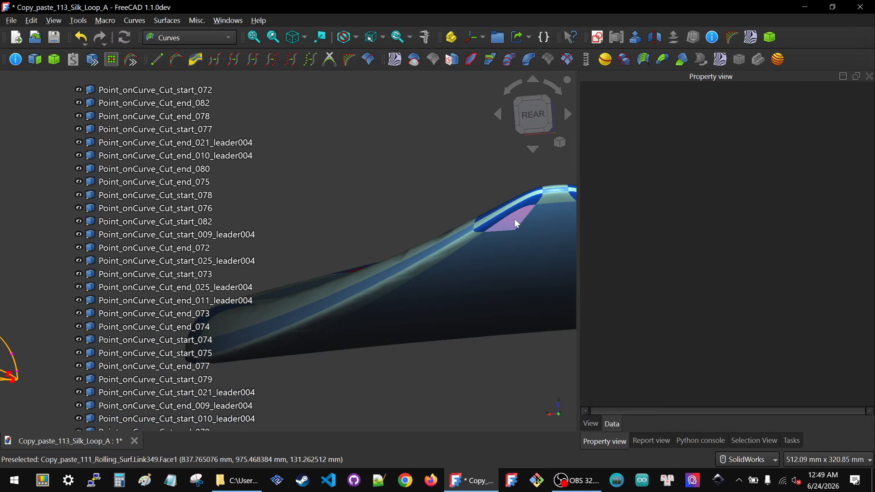
pyautogui.scroll(5, 477, 228)
pyautogui.moveTo(472, 226); pyautogui.dragTo(445, 232, button='middle')
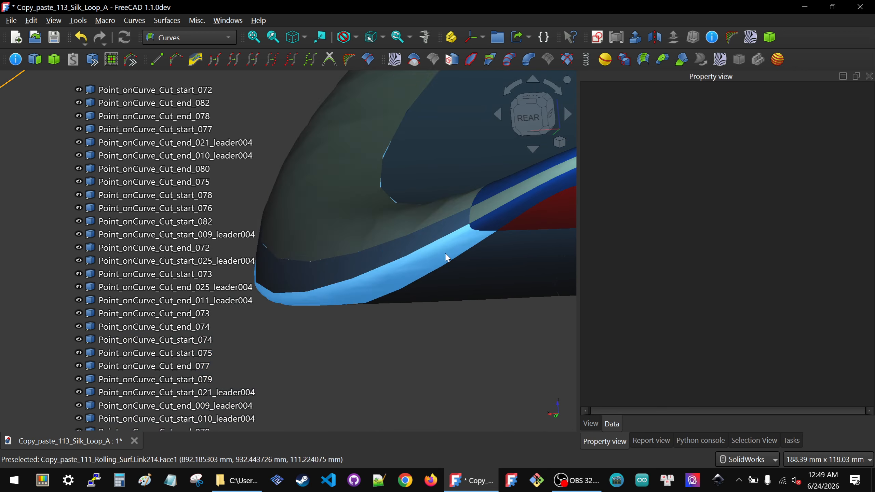
pyautogui.scroll(-14, 434, 242)
# - Inspect the segmented pink solid's rail and tail faces from the rear and from above
pyautogui.scroll(-3, 426, 242)
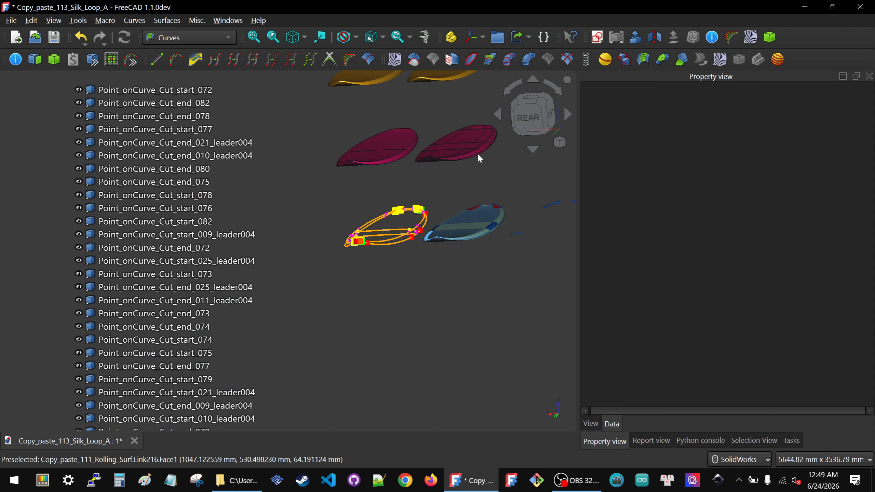
pyautogui.scroll(5, 474, 125)
pyautogui.scroll(3, 413, 221)
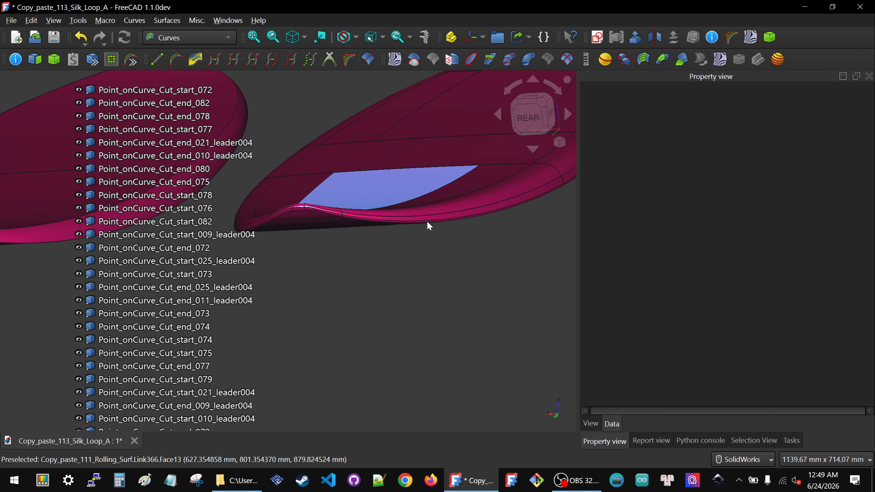
pyautogui.scroll(3, 437, 212)
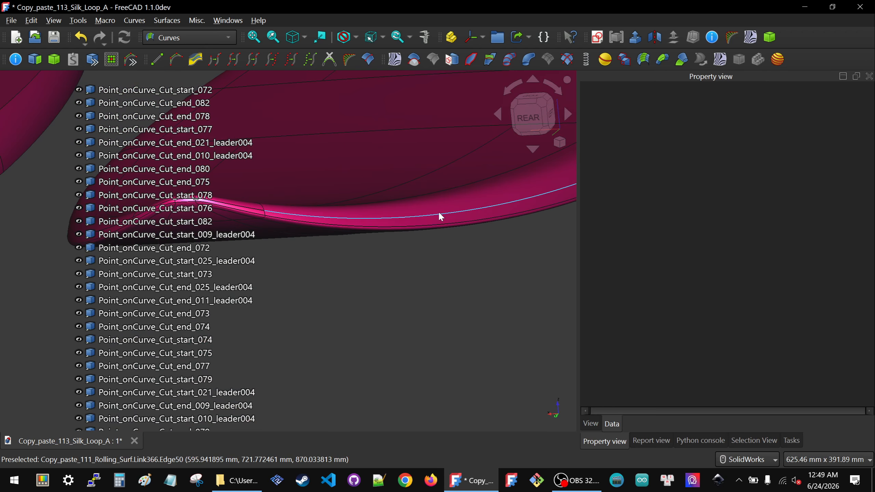
pyautogui.moveTo(441, 211); pyautogui.dragTo(479, 191, button='middle')
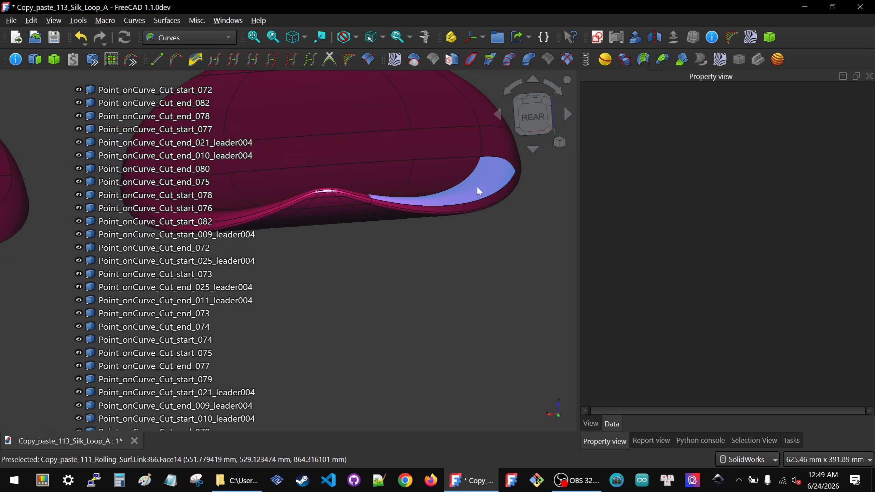
pyautogui.scroll(-5, 476, 185)
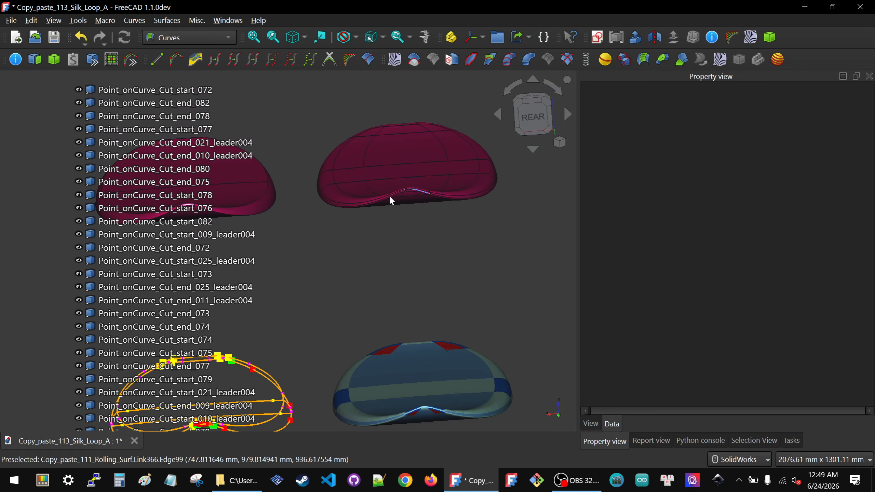
pyautogui.scroll(4, 383, 200)
pyautogui.moveTo(378, 203); pyautogui.dragTo(407, 239, button='middle')
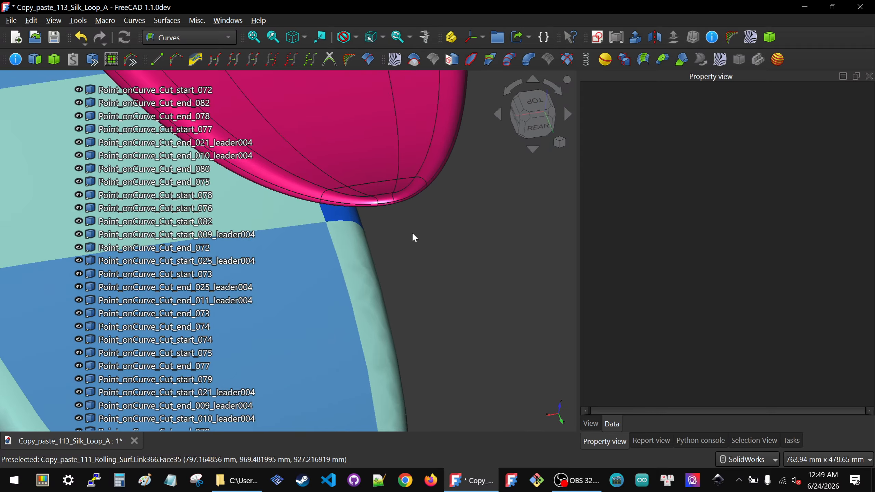
pyautogui.scroll(-5, 412, 233)
pyautogui.scroll(-3, 413, 231)
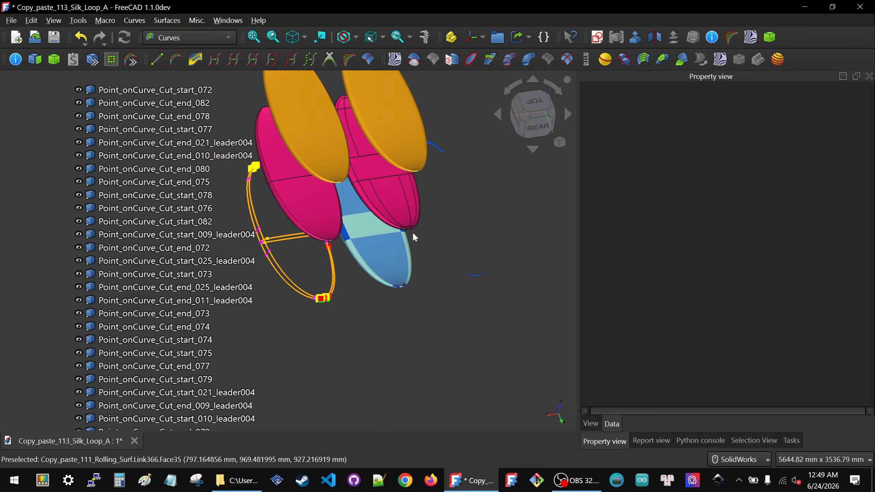
pyautogui.scroll(-1, 424, 233)
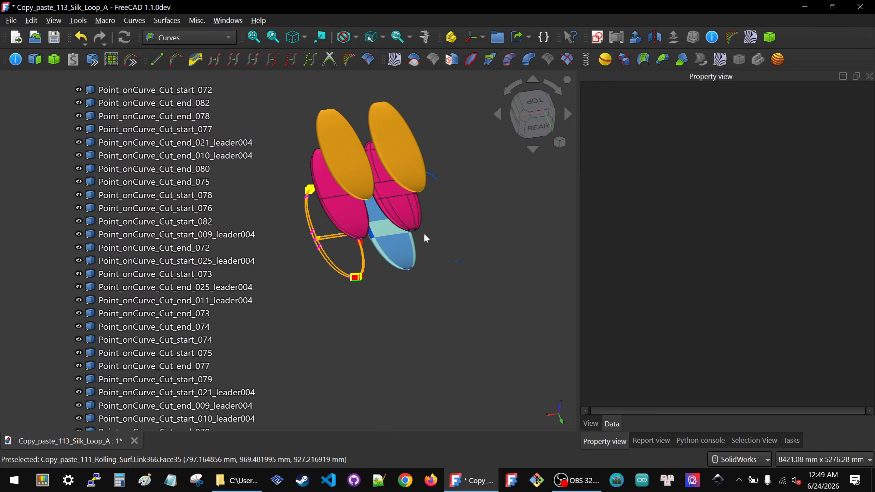
# - Hide Solid004 in the top view to expose the segmented pink solid beneath it
pyautogui.click(533, 109)
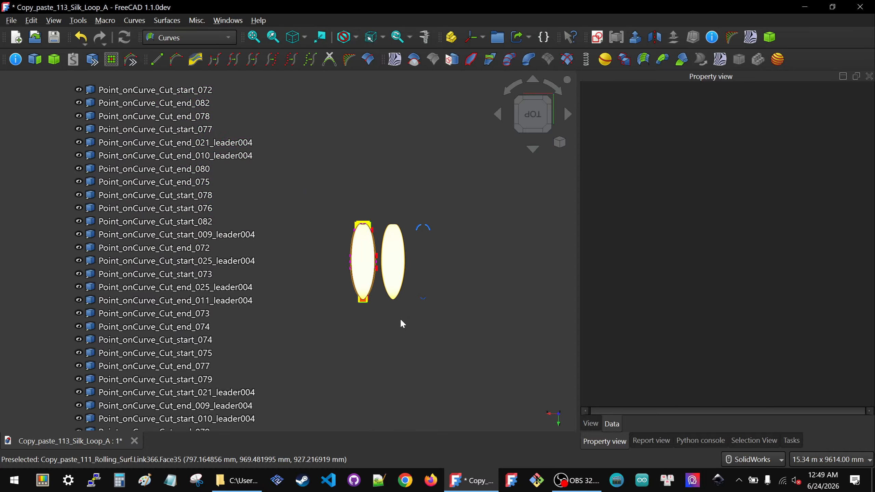
pyautogui.scroll(3, 399, 303)
pyautogui.scroll(5, 386, 274)
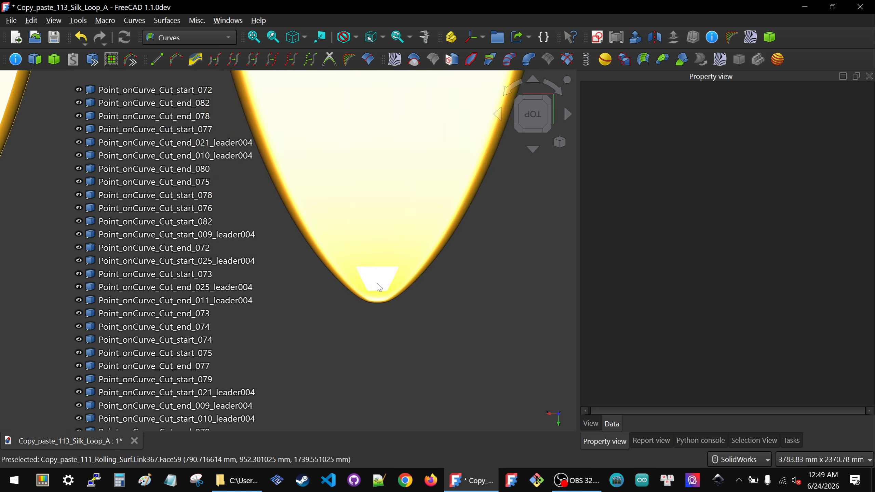
pyautogui.scroll(4, 362, 378)
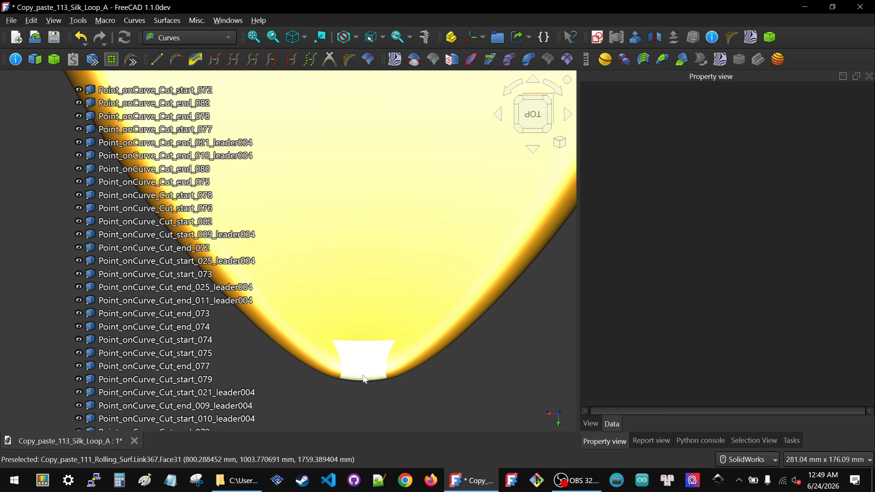
pyautogui.scroll(-5, 474, 322)
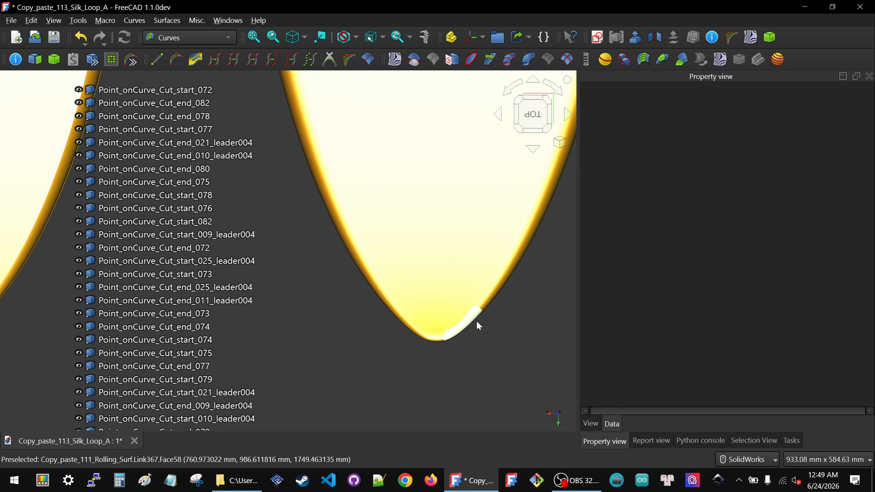
pyautogui.click(446, 273)
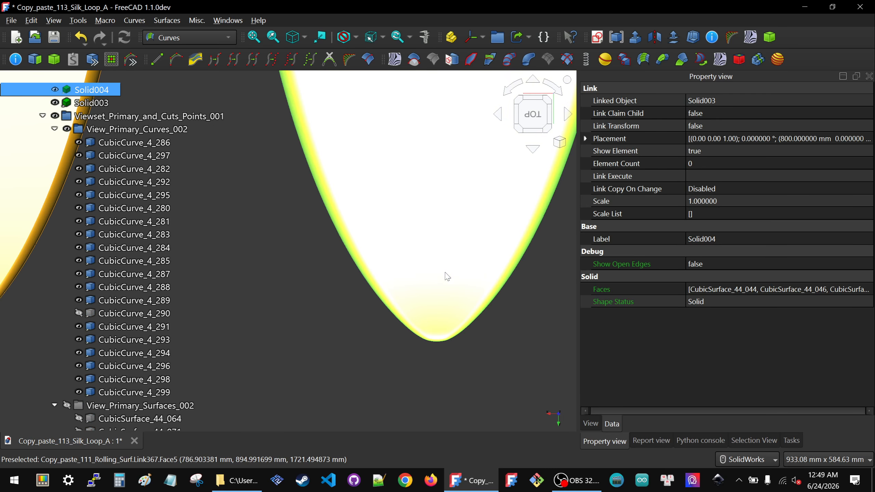
pyautogui.press('space')
# - Examine the pink solid's face layout at the tail and nose, and the neighbouring yellow board's tail, from the top
pyautogui.scroll(6, 434, 332)
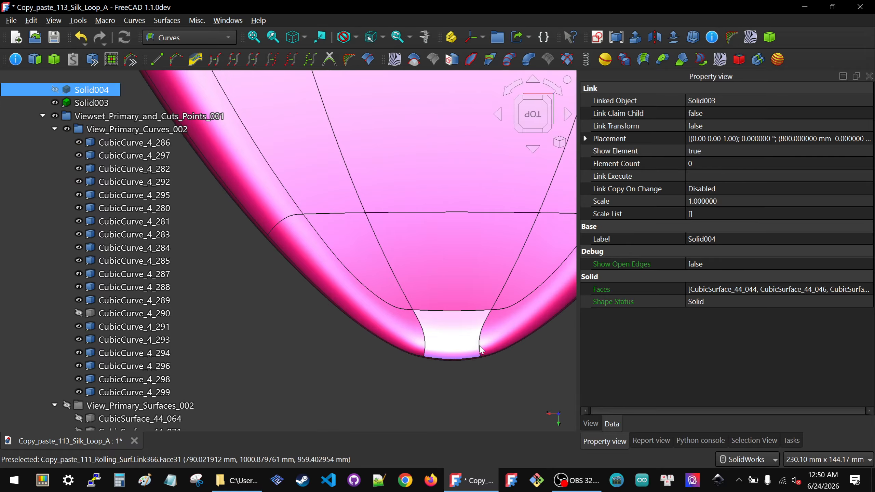
pyautogui.scroll(-6, 445, 352)
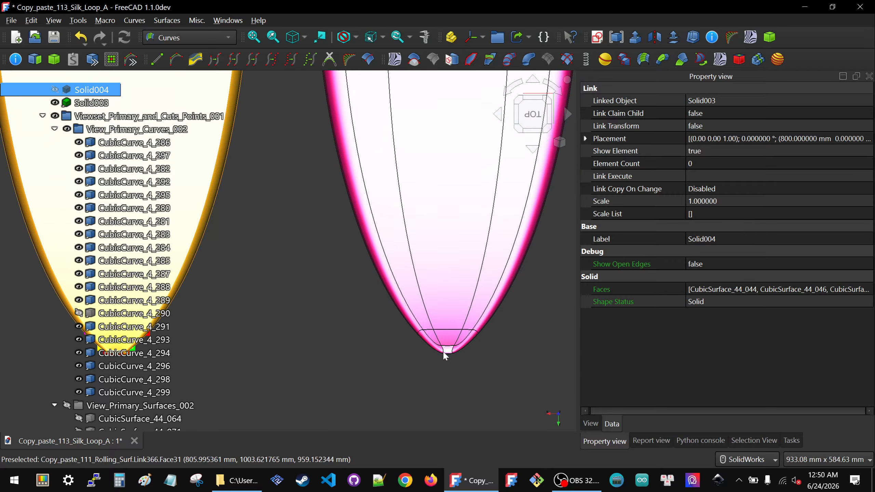
pyautogui.scroll(-9, 443, 351)
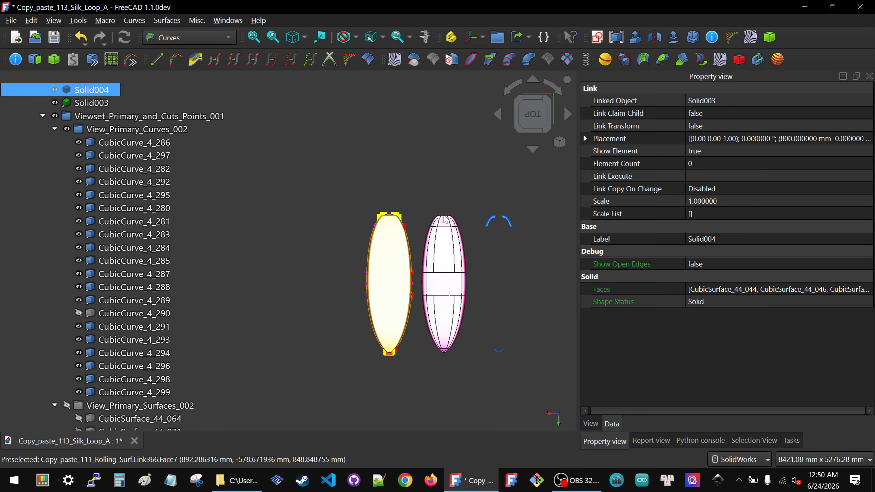
pyautogui.scroll(11, 444, 219)
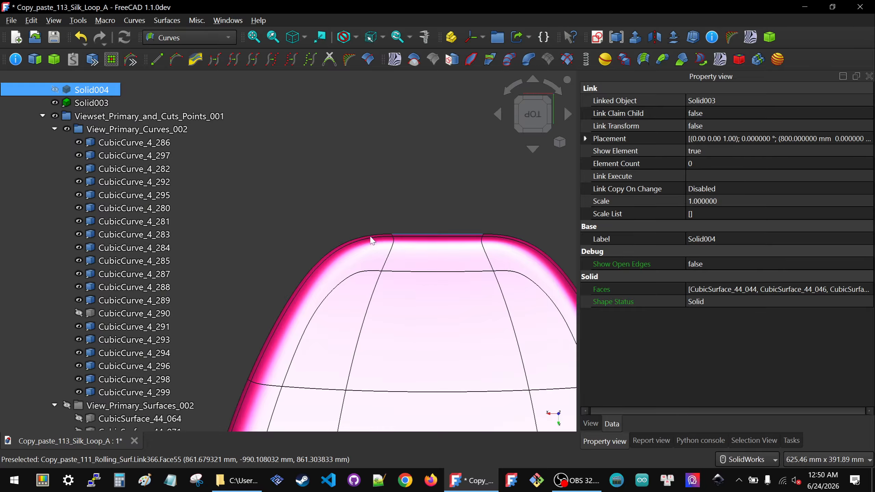
pyautogui.scroll(-14, 386, 228)
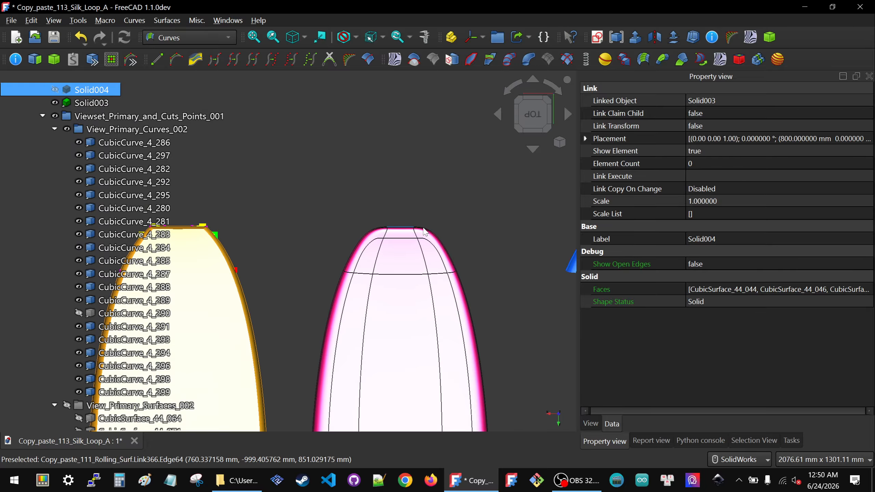
pyautogui.scroll(10, 397, 287)
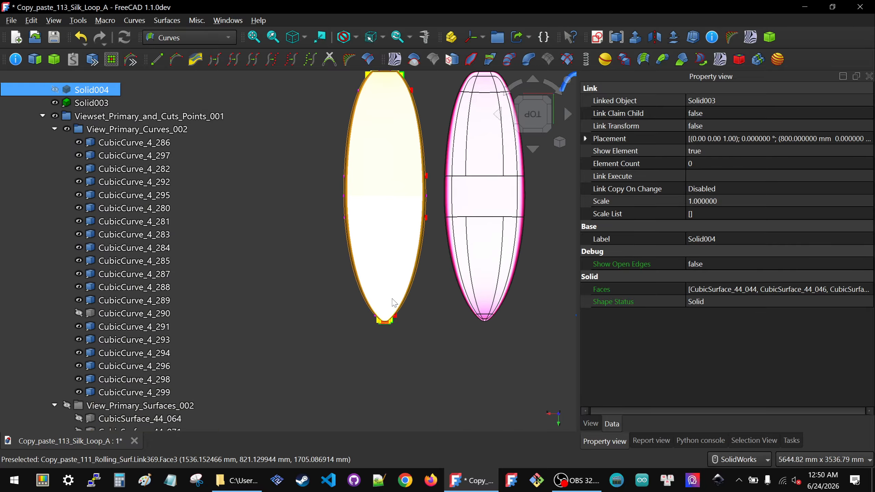
pyautogui.scroll(5, 378, 341)
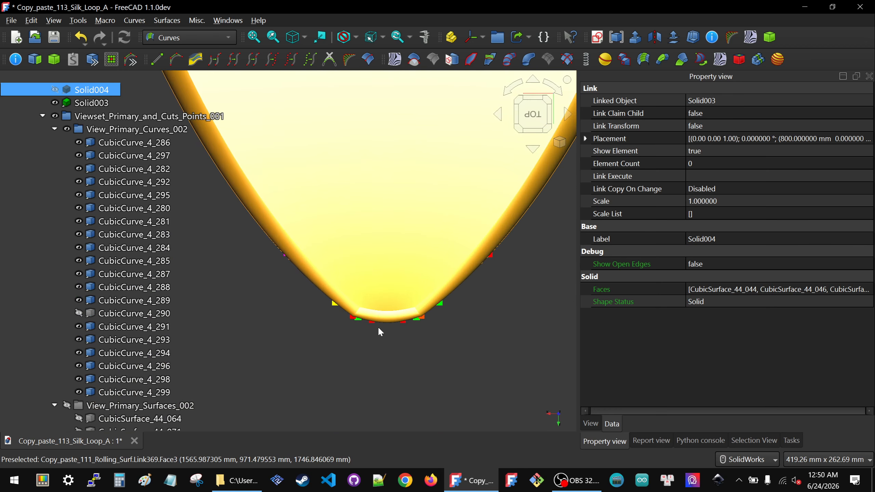
# - Hide Solid007 and Solid006 to expose the primary curves and cut points at the board's pointed end
pyautogui.click(385, 300)
pyautogui.press('space')
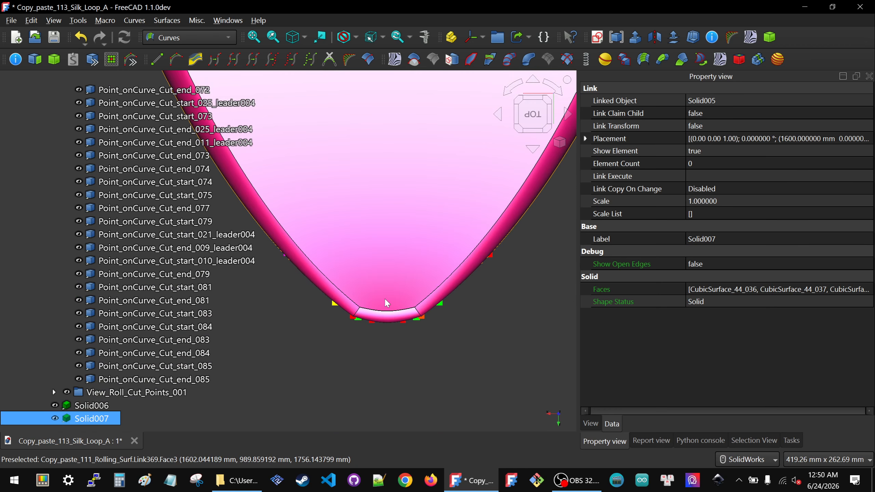
pyautogui.click(385, 300)
pyautogui.press('space')
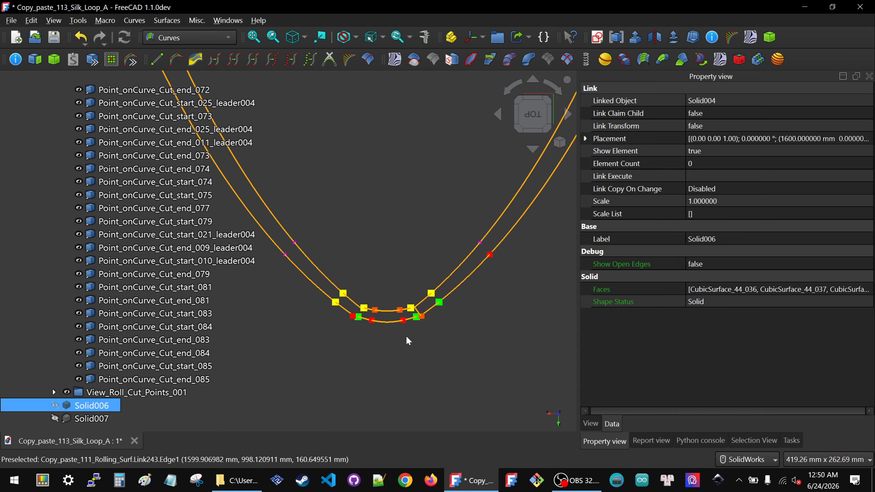
# - Set the u parameter of the cut point Point_onCurve_Cut_end_009_leader004 on the pointed end's lower curve to 0.6
pyautogui.scroll(4, 341, 311)
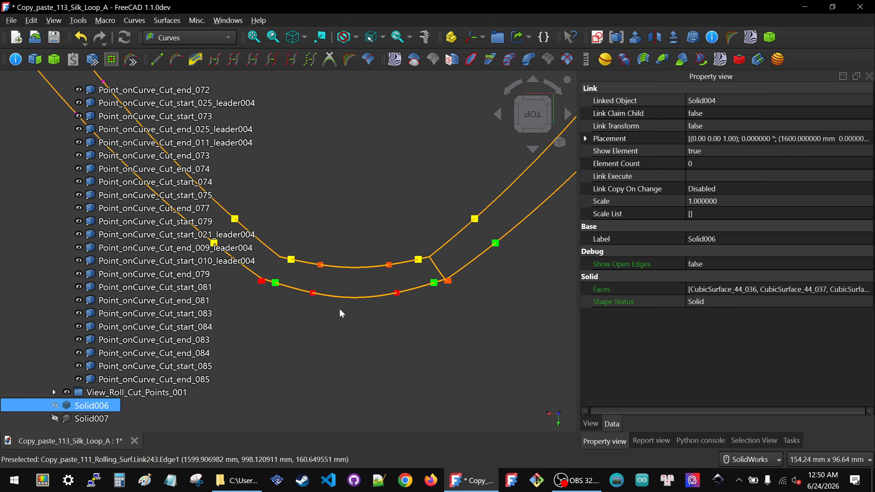
pyautogui.click(313, 294)
pyautogui.click(759, 291)
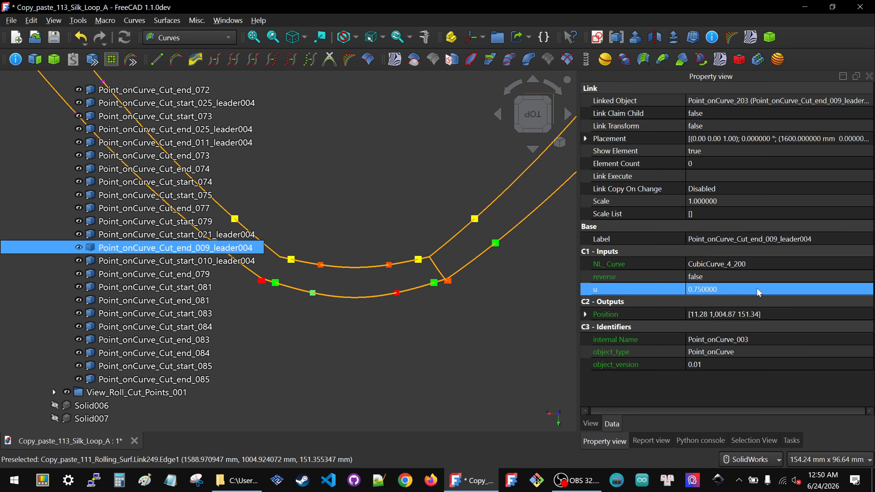
pyautogui.click(757, 290)
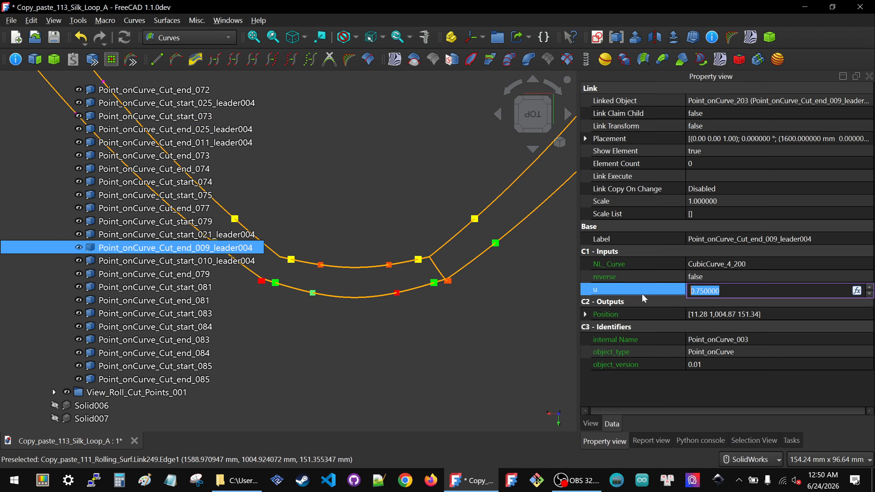
pyautogui.scroll(-2, 502, 314)
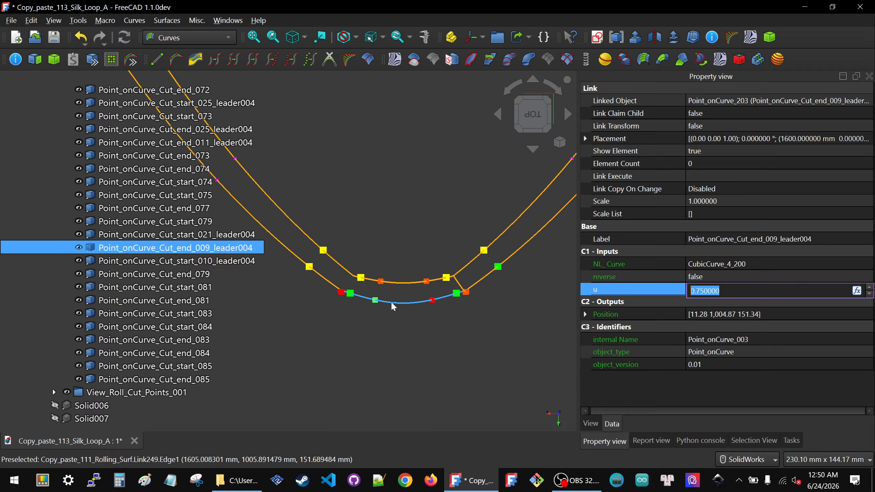
pyautogui.write('.6')
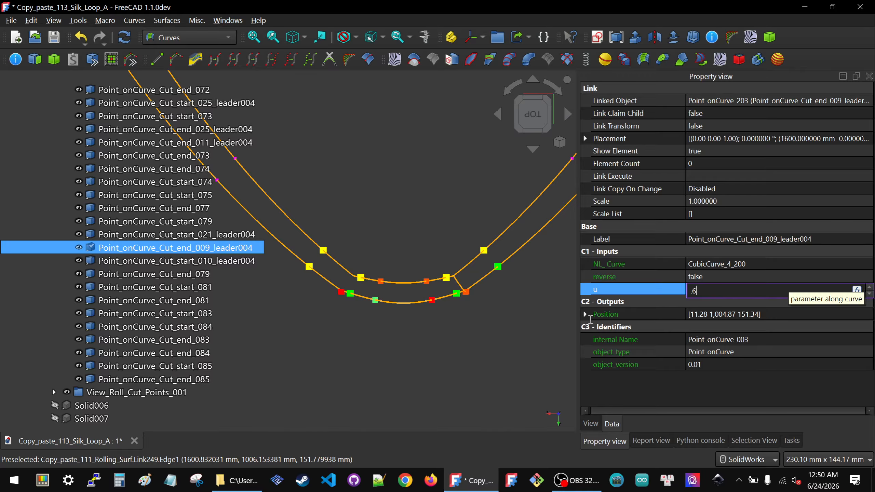
# - Set the u parameter of the matching cut point Point_onCurve_Cut_start_009_leader004 to 0.4
pyautogui.click(433, 301)
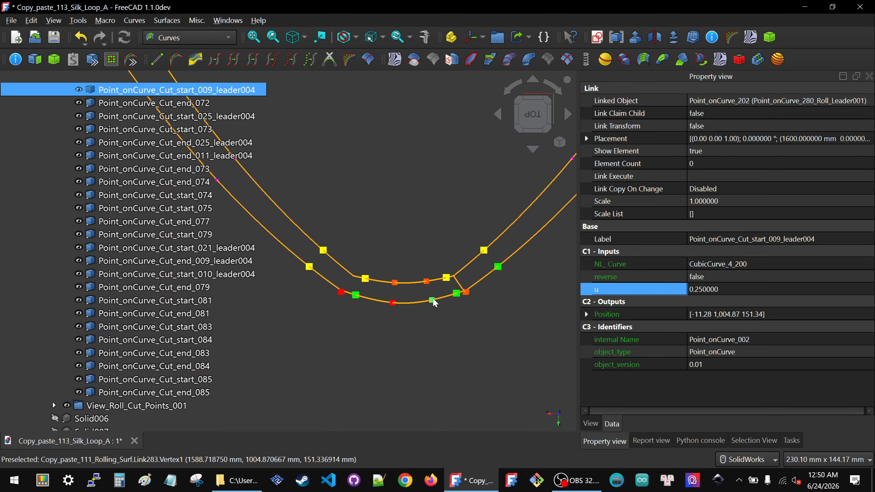
pyautogui.click(767, 290)
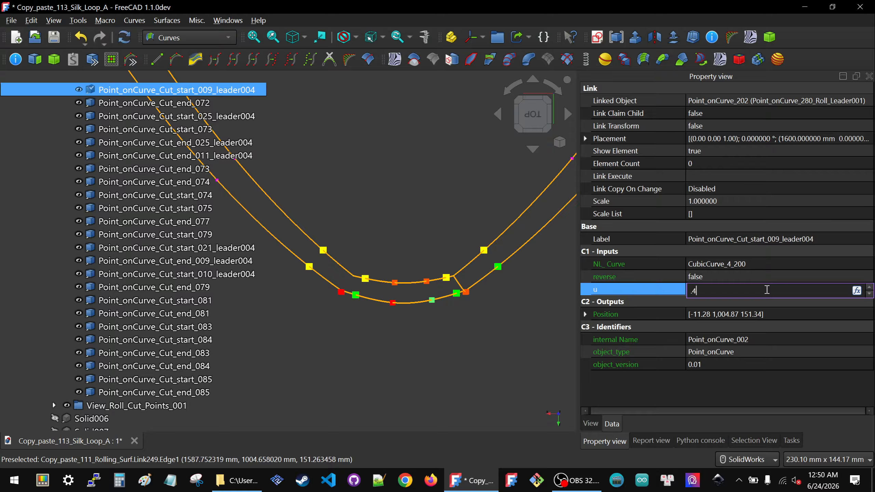
pyautogui.press('Return')
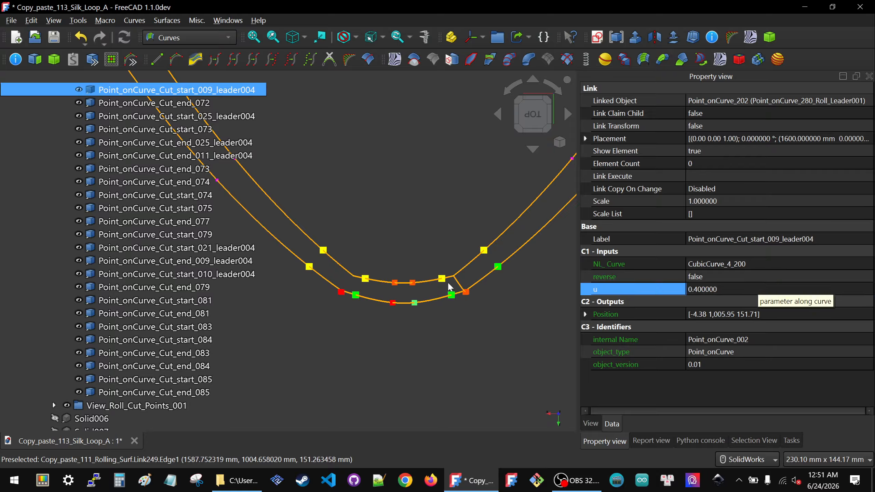
# - Examine from the top how the segmented pink solid's central strip narrows at its pointed end
pyautogui.scroll(-6, 389, 323)
pyautogui.scroll(-8, 388, 319)
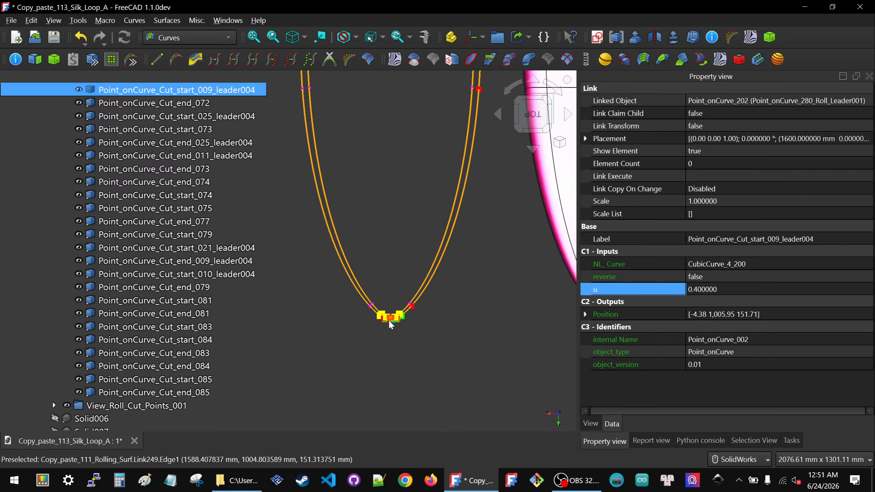
pyautogui.scroll(12, 490, 321)
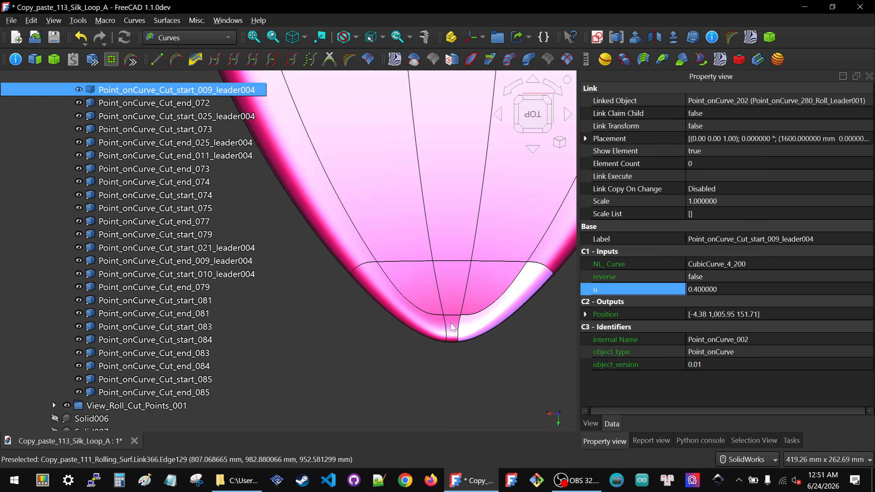
pyautogui.scroll(-10, 455, 340)
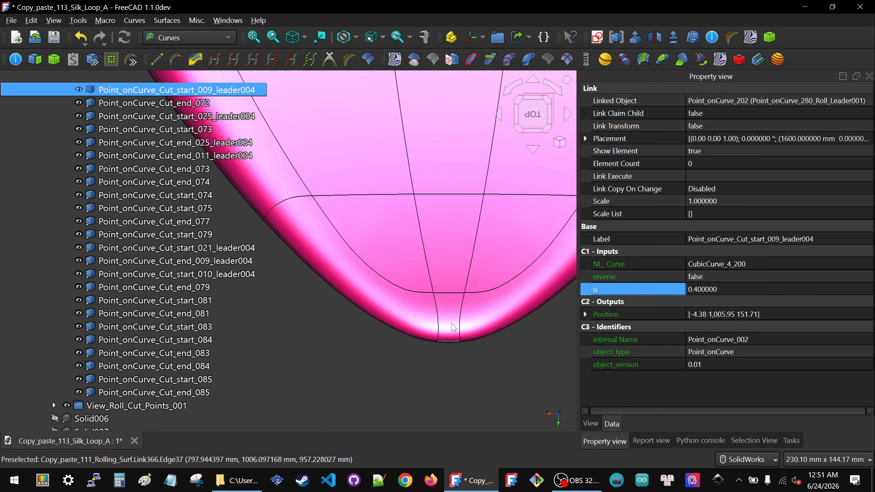
pyautogui.scroll(-3, 452, 326)
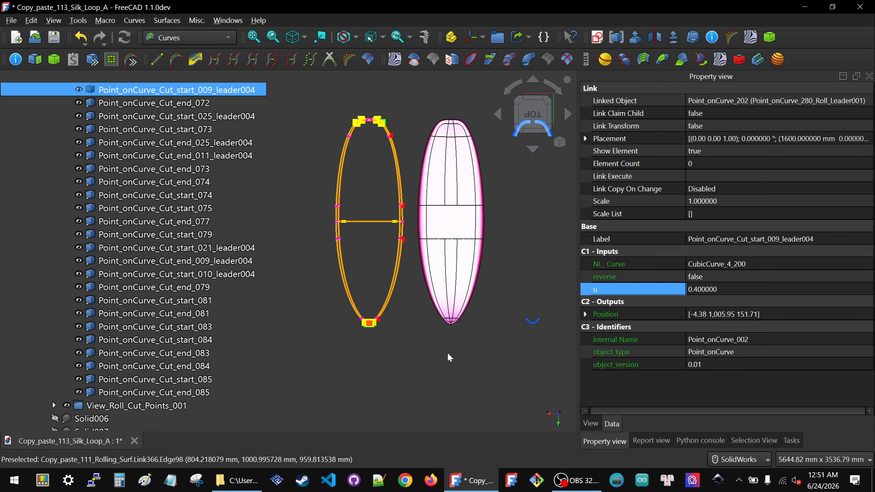
# - Collapse the Viewsets_002 group and toggle its visibility so that all its solids and curves are shown
pyautogui.scroll(15, 31, 227)
pyautogui.click(33, 223)
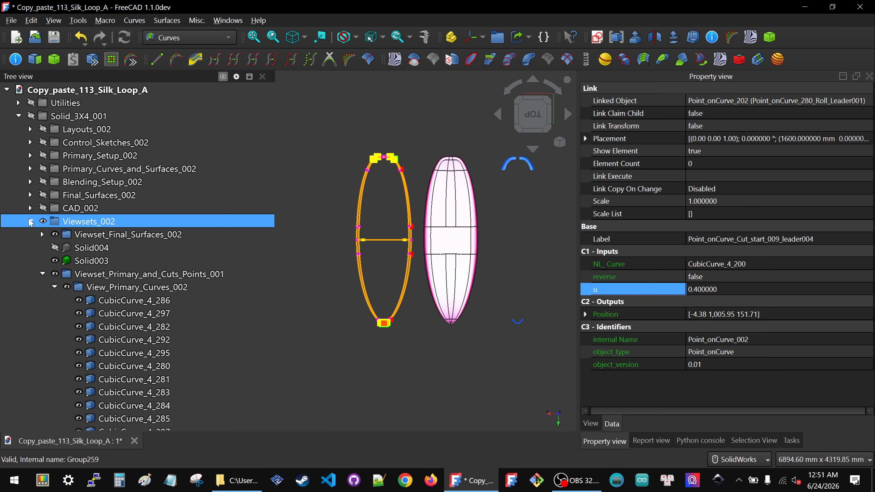
pyautogui.click(31, 221)
pyautogui.click(89, 223)
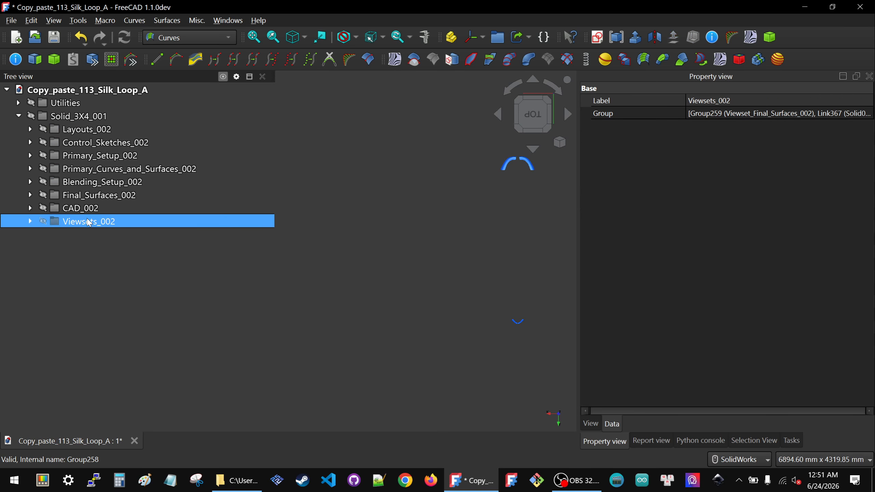
pyautogui.press('space')
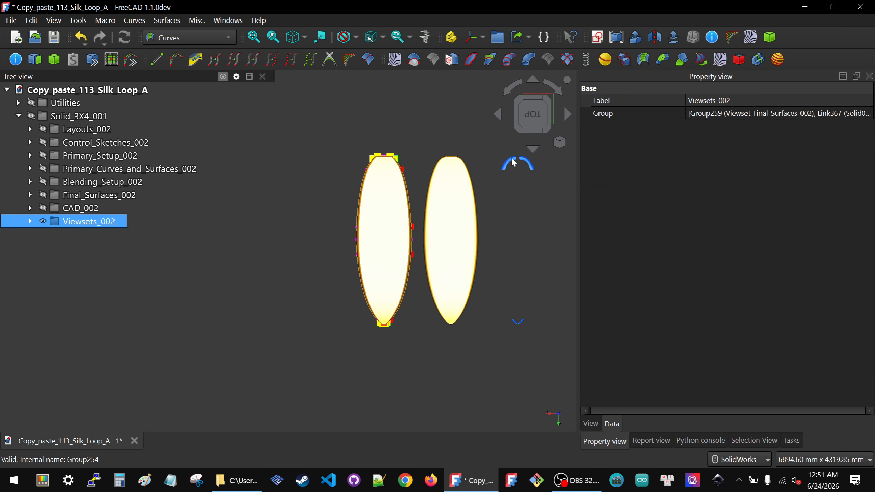
# - Hide the Roll_Corner_Surfaces_001 group whose blue patches float beside the boards, and collapse Final_Surfaces_002
pyautogui.click(523, 160)
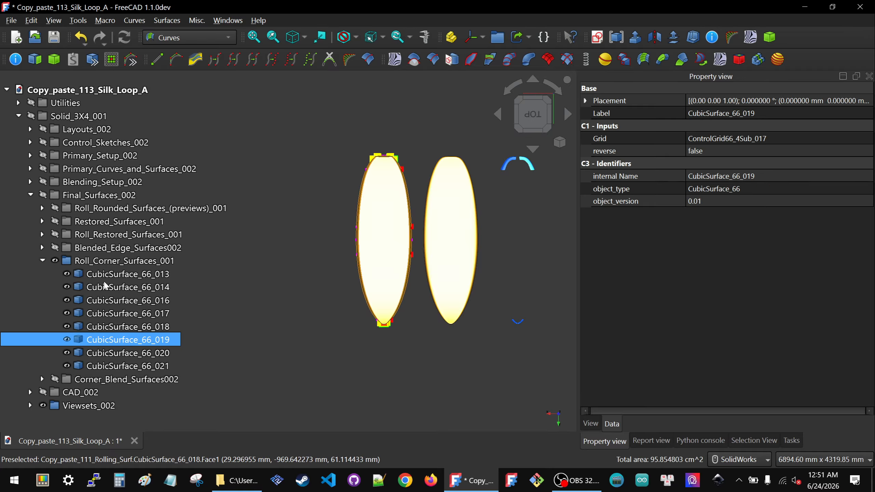
pyautogui.click(91, 261)
pyautogui.press('space')
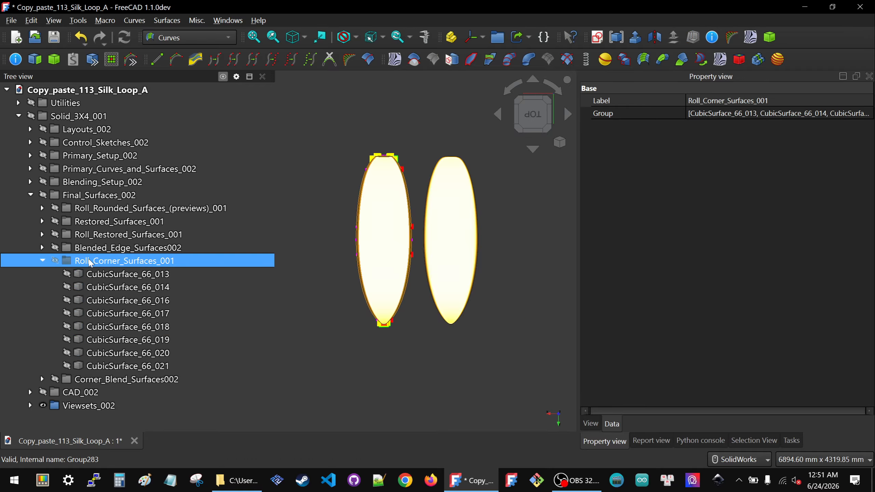
pyautogui.click(31, 195)
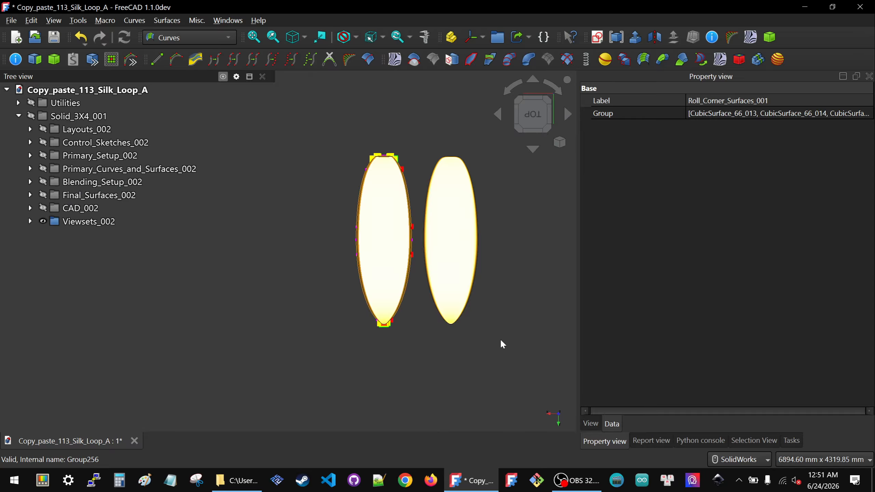
# - Compare the pointed and squared ends of the two yellow boards from the top
pyautogui.click(469, 332)
pyautogui.scroll(5, 469, 330)
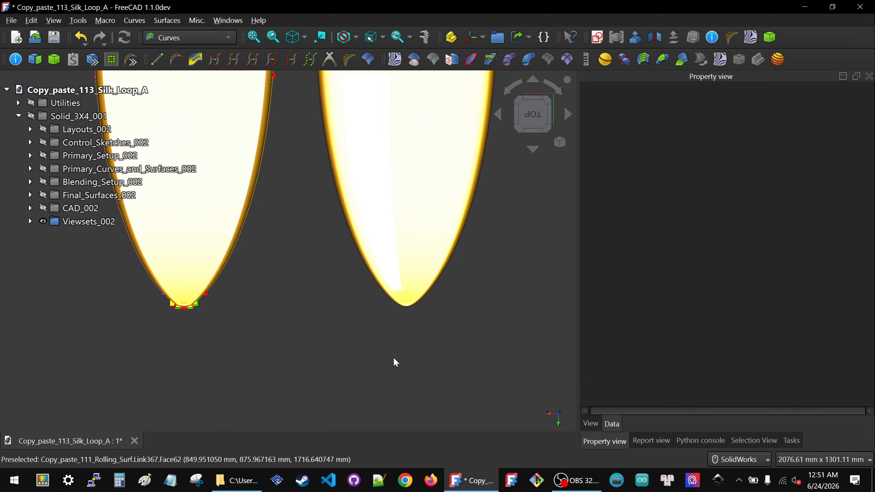
pyautogui.scroll(-5, 393, 368)
pyautogui.scroll(5, 399, 228)
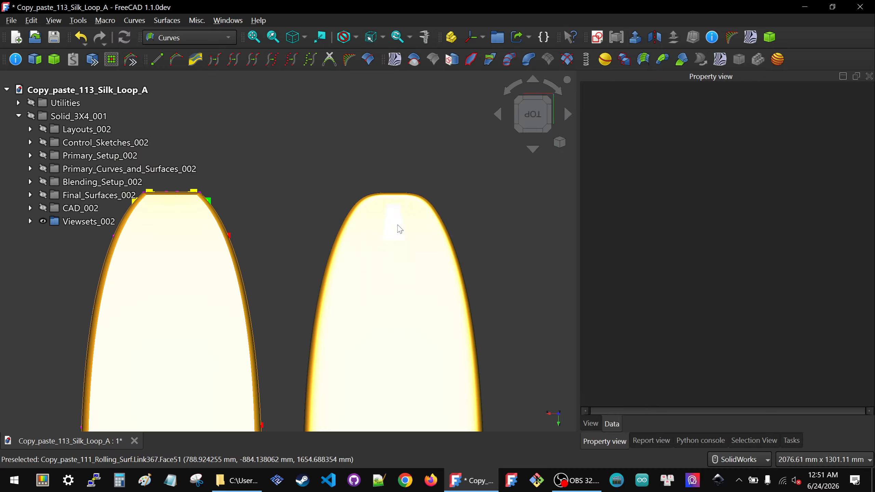
pyautogui.scroll(-4, 382, 167)
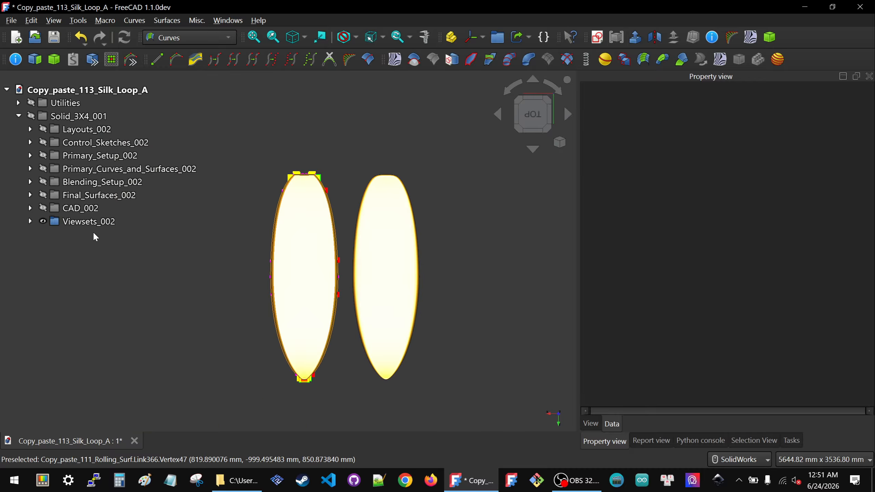
# - Compare the pointed-end faces of the plain and segmented pink solids from the rear and rear-left
pyautogui.moveTo(308, 254); pyautogui.dragTo(313, 220, button='middle')
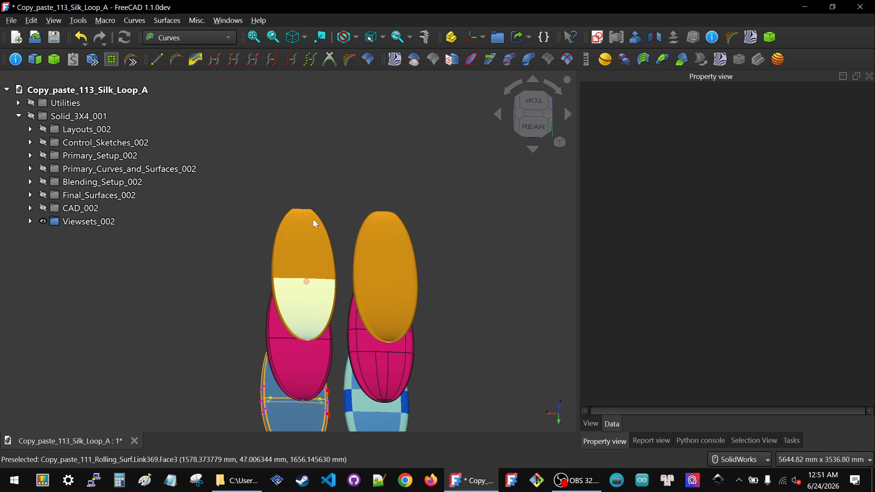
pyautogui.scroll(-3, 316, 208)
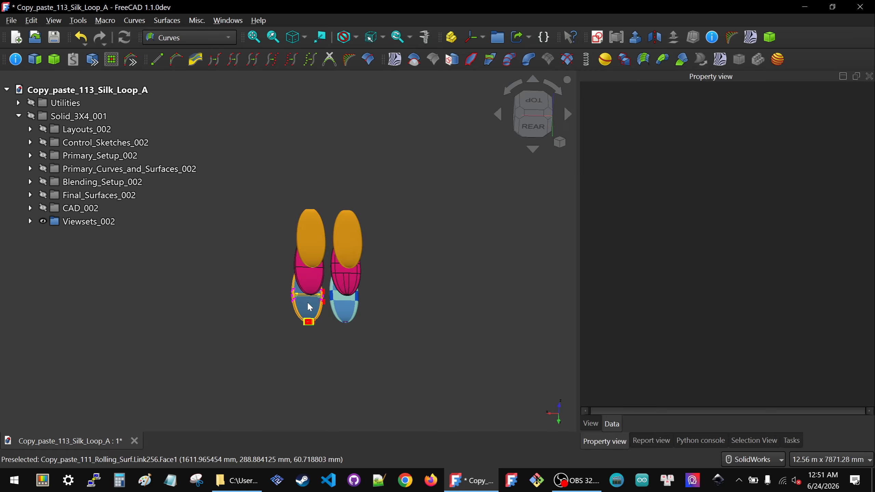
pyautogui.scroll(10, 310, 306)
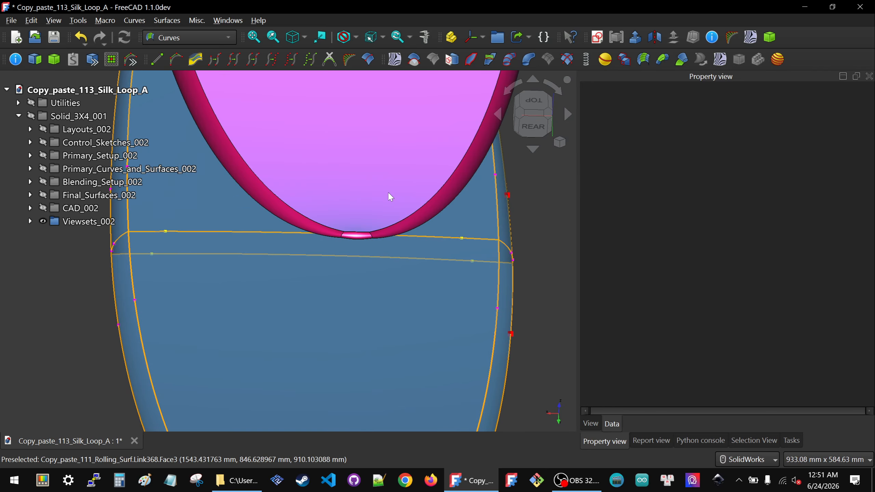
pyautogui.moveTo(387, 192); pyautogui.dragTo(353, 159, button='middle')
pyautogui.scroll(7, 336, 190)
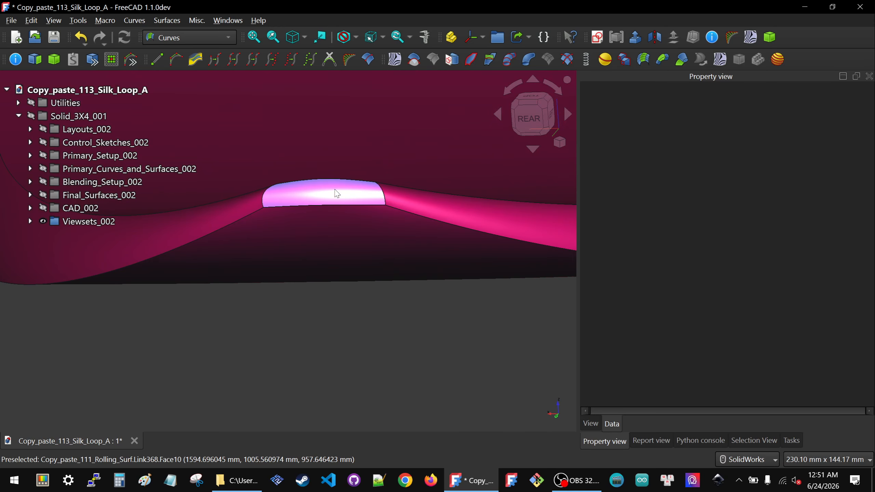
pyautogui.moveTo(347, 225)
pyautogui.mouseDown(button='middle')
pyautogui.moveTo(291, 227)
pyautogui.moveTo(289, 255)
pyautogui.moveTo(308, 176)
pyautogui.mouseUp(button='middle')
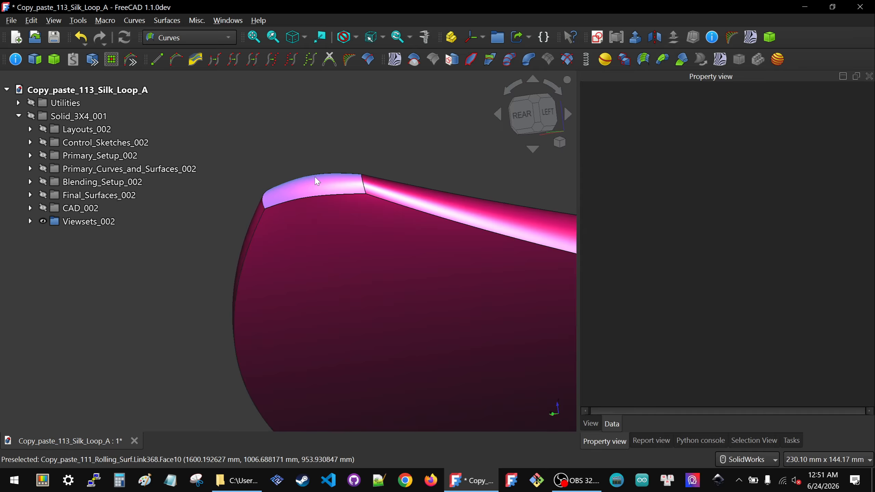
pyautogui.scroll(-10, 291, 171)
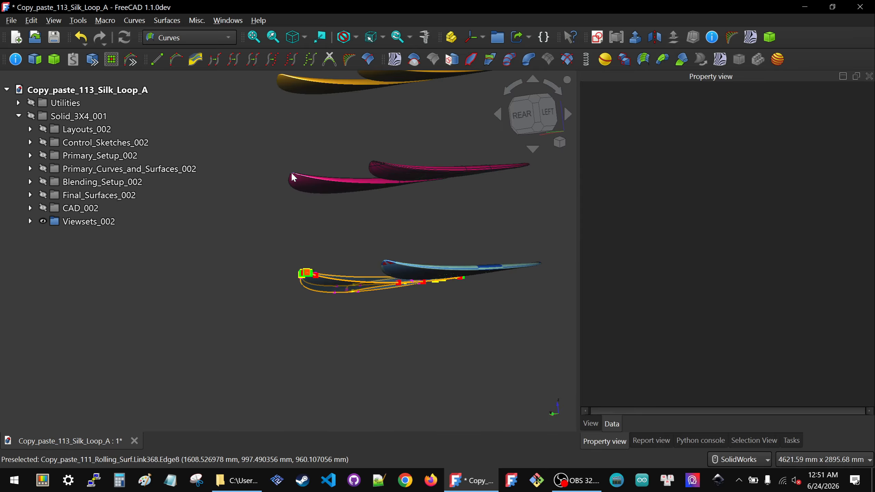
pyautogui.scroll(8, 376, 152)
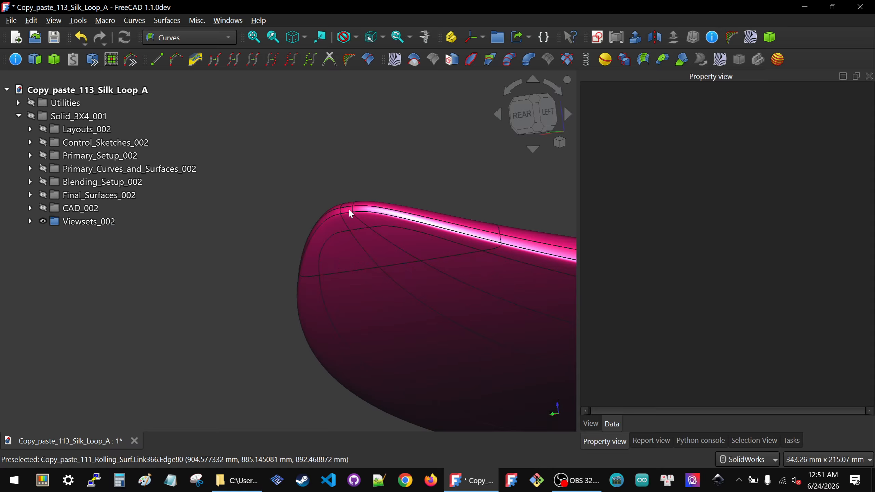
pyautogui.scroll(5, 354, 211)
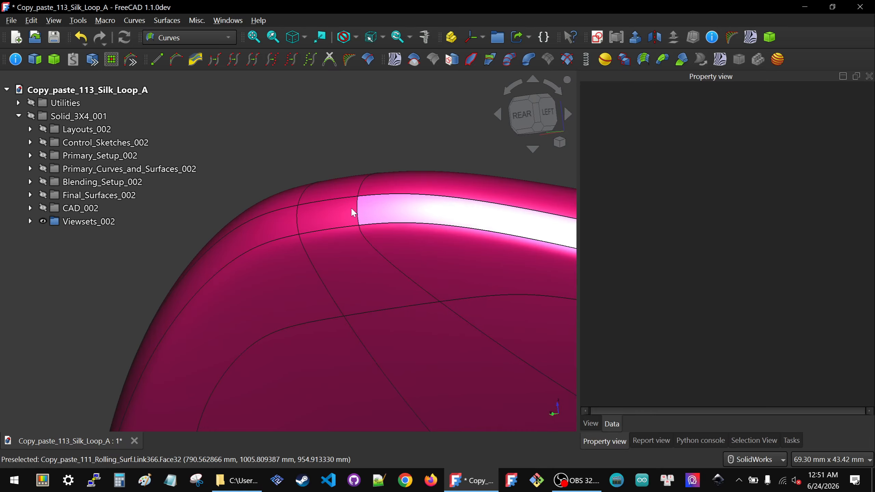
# - Show the stacked boards in side profile from the right and narrow the model tree
pyautogui.scroll(-10, 387, 205)
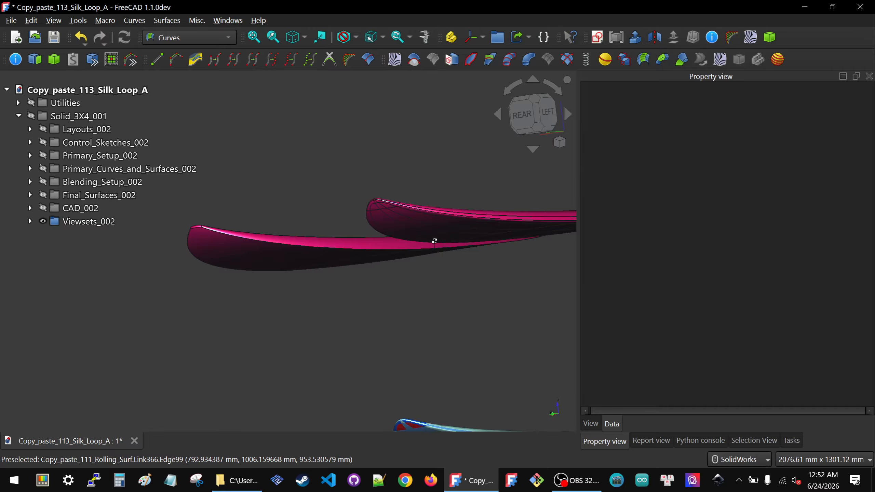
pyautogui.moveTo(434, 241); pyautogui.dragTo(498, 244, button='middle')
pyautogui.click(521, 116)
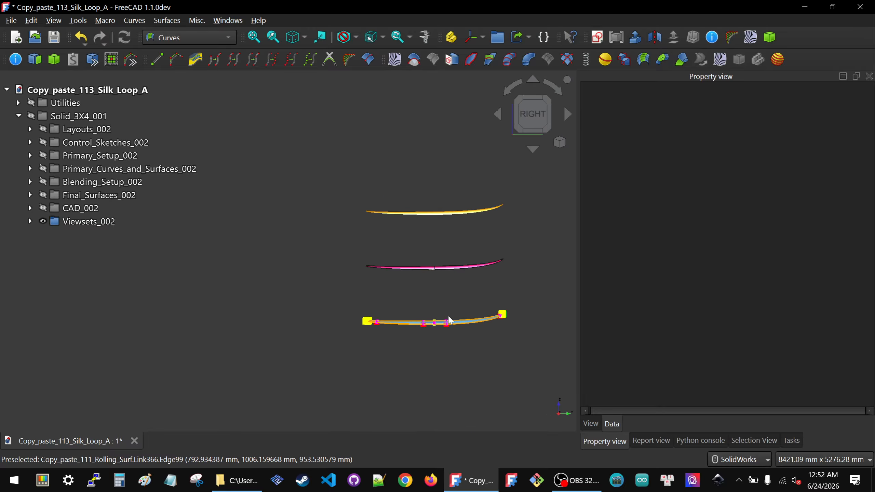
pyautogui.scroll(5, 449, 318)
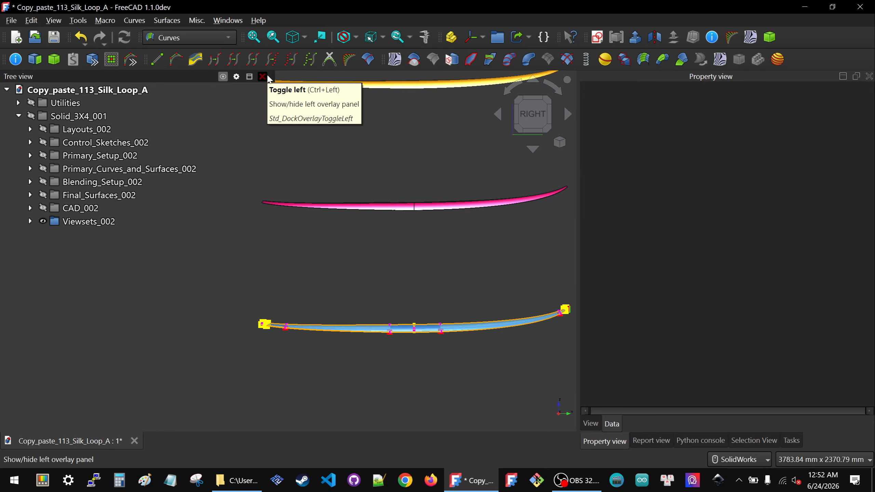
pyautogui.moveTo(176, 79); pyautogui.dragTo(95, 77)
# - Examine both ends of the blue surface board in side profile
pyautogui.scroll(12, 261, 329)
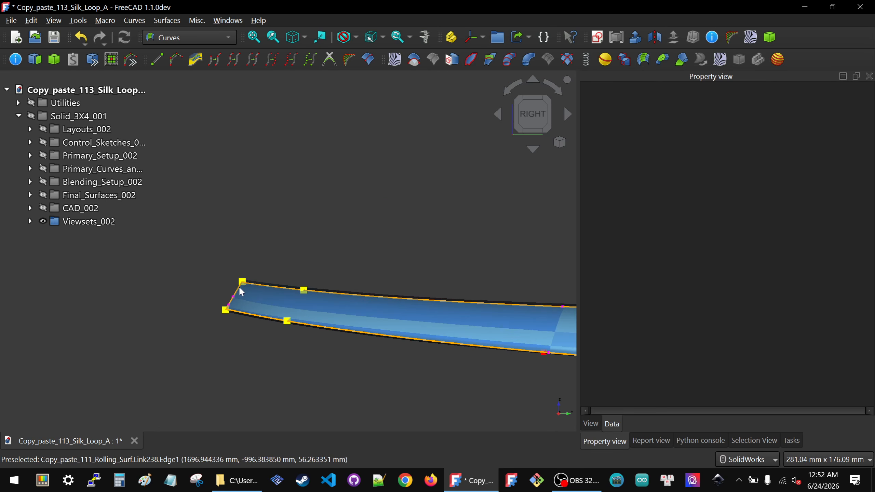
pyautogui.scroll(-13, 238, 286)
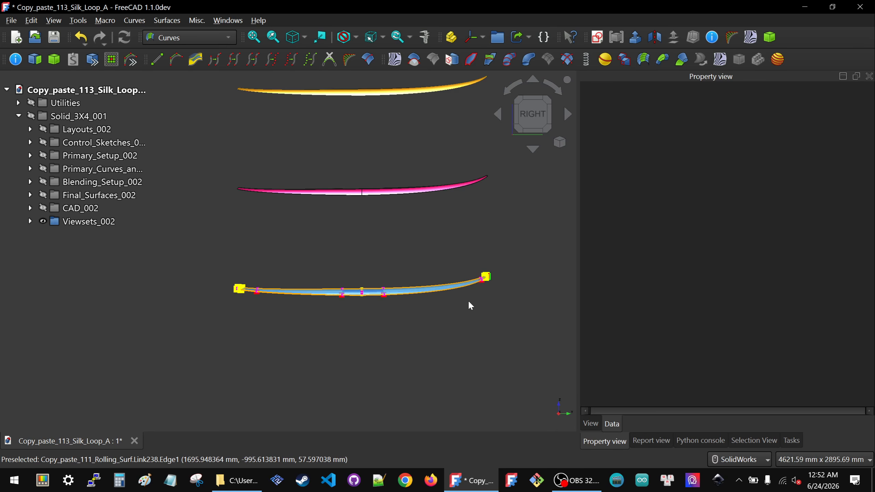
pyautogui.scroll(12, 419, 286)
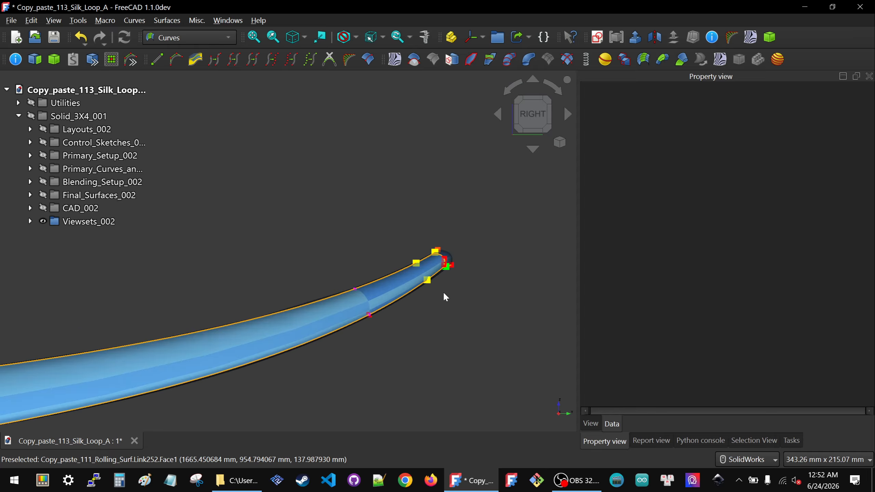
pyautogui.scroll(5, 444, 296)
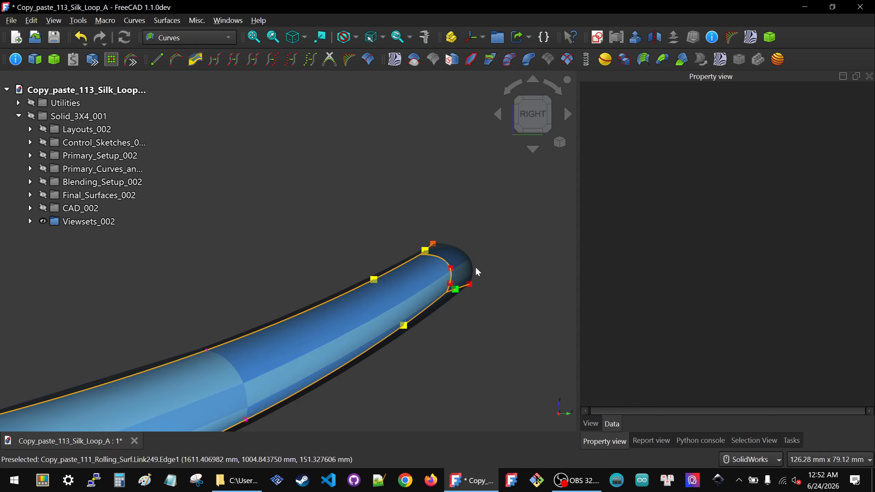
pyautogui.scroll(-13, 446, 287)
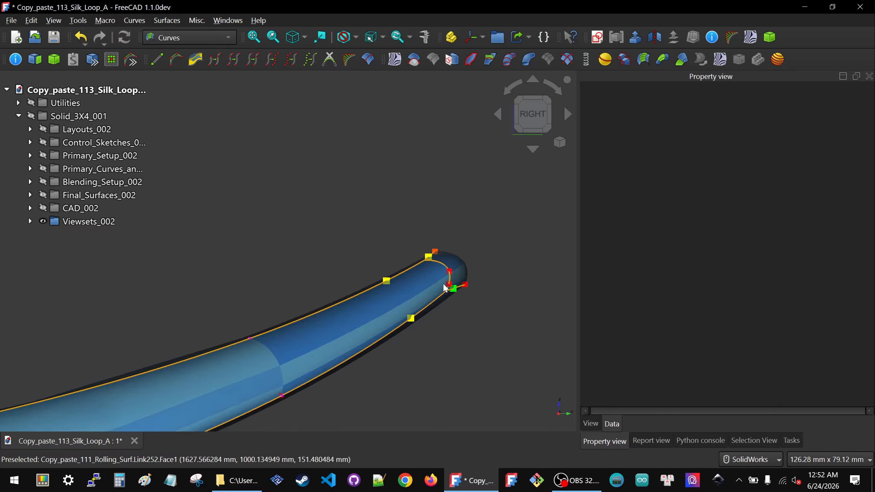
pyautogui.scroll(-4, 445, 287)
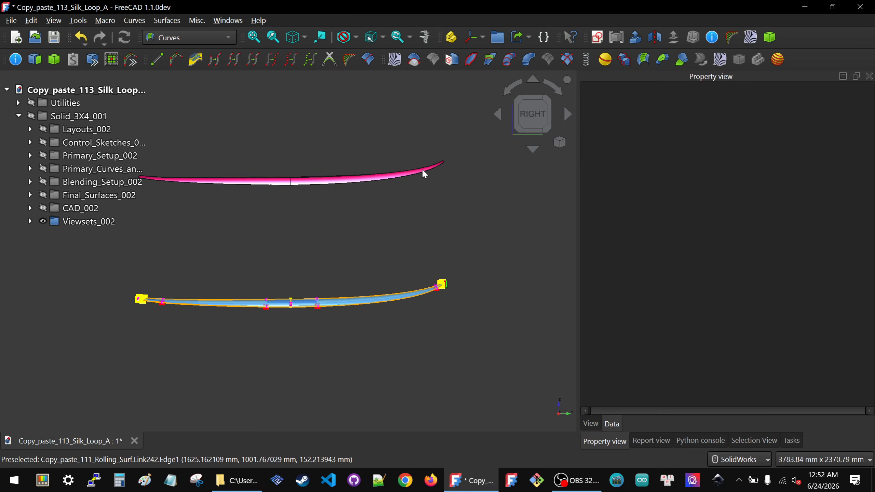
# - Examine the upturned tip and end cap face of the pink solid in side profile
pyautogui.scroll(3, 422, 168)
pyautogui.scroll(9, 454, 156)
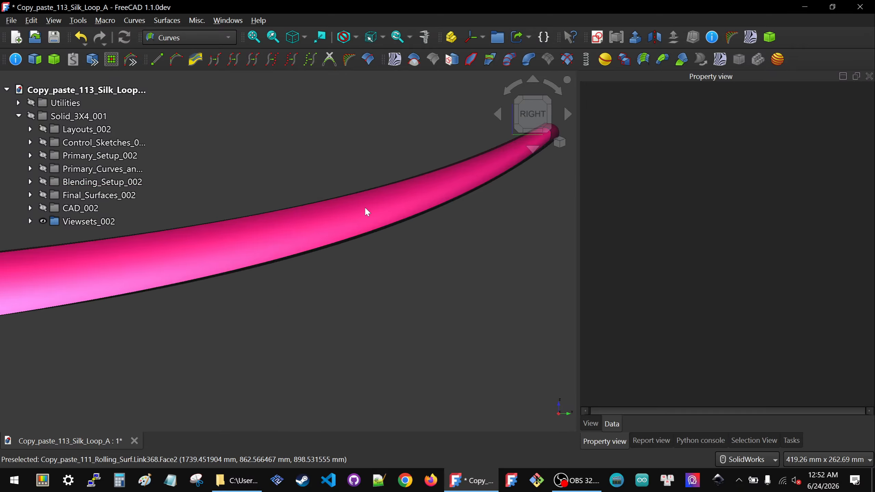
pyautogui.scroll(2, 461, 167)
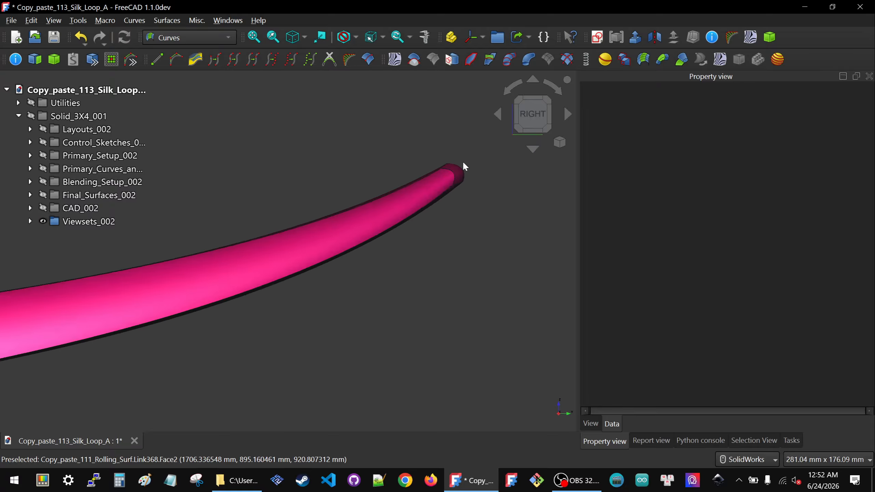
pyautogui.scroll(4, 459, 169)
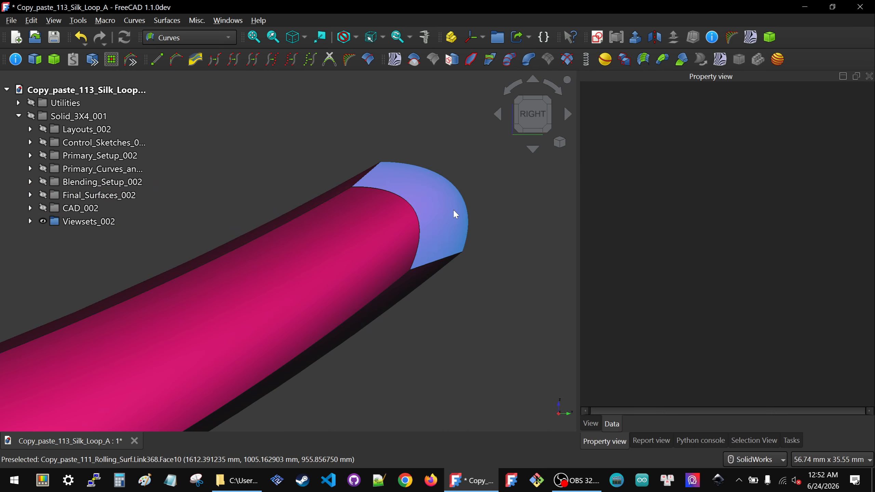
pyautogui.scroll(-3, 450, 215)
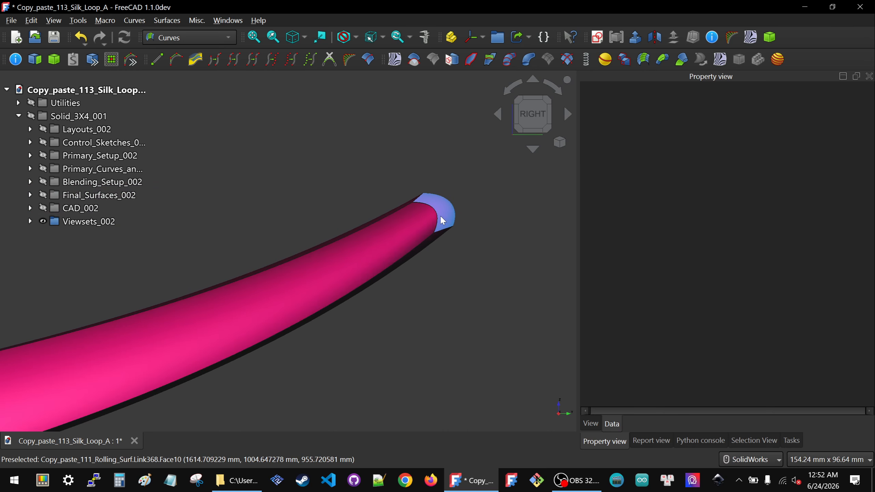
pyautogui.scroll(-10, 441, 218)
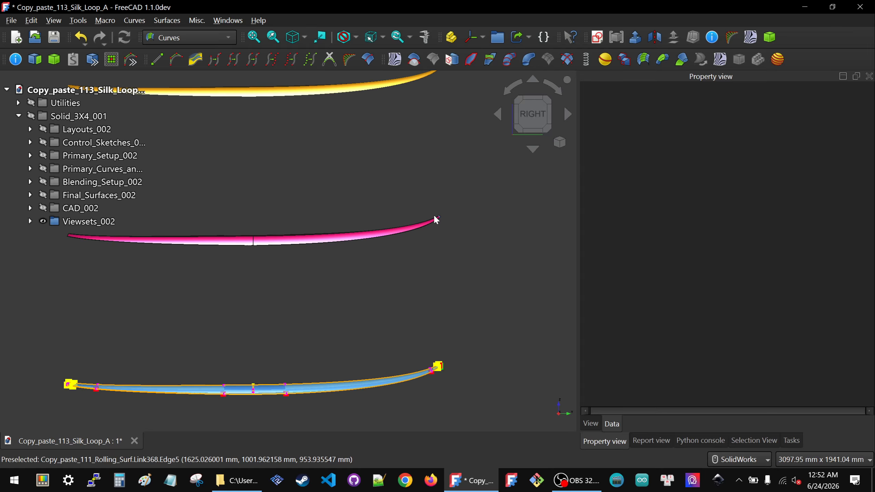
# - Compare the side profile and upturned tip of the yellow solid with the pink solid beneath it
pyautogui.scroll(-4, 436, 219)
pyautogui.scroll(2, 443, 172)
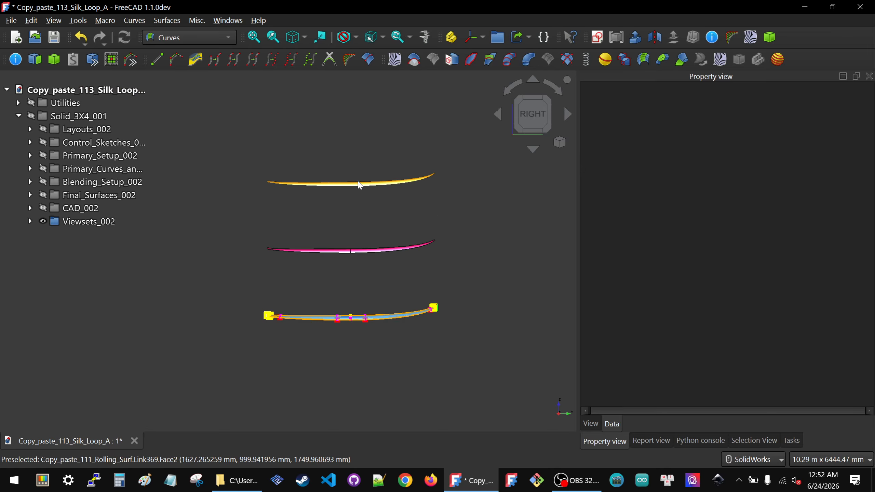
pyautogui.scroll(2, 318, 176)
pyautogui.scroll(3, 312, 211)
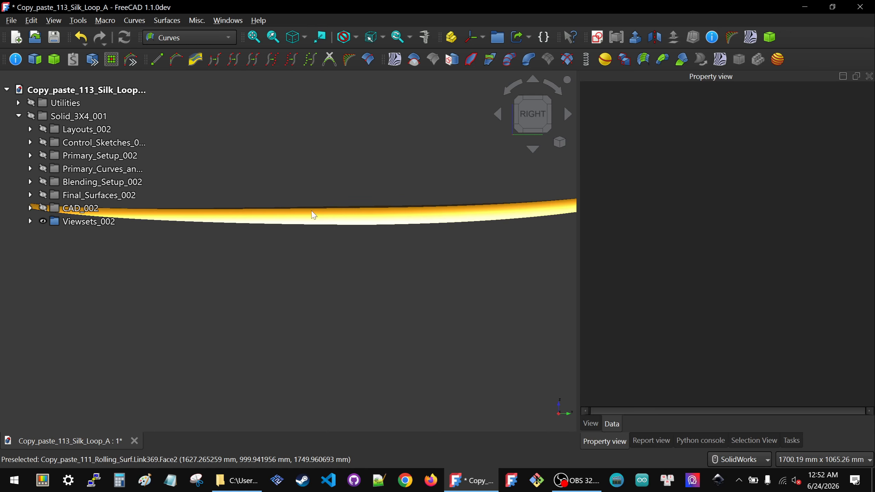
pyautogui.scroll(-2, 421, 222)
pyautogui.scroll(-1, 410, 219)
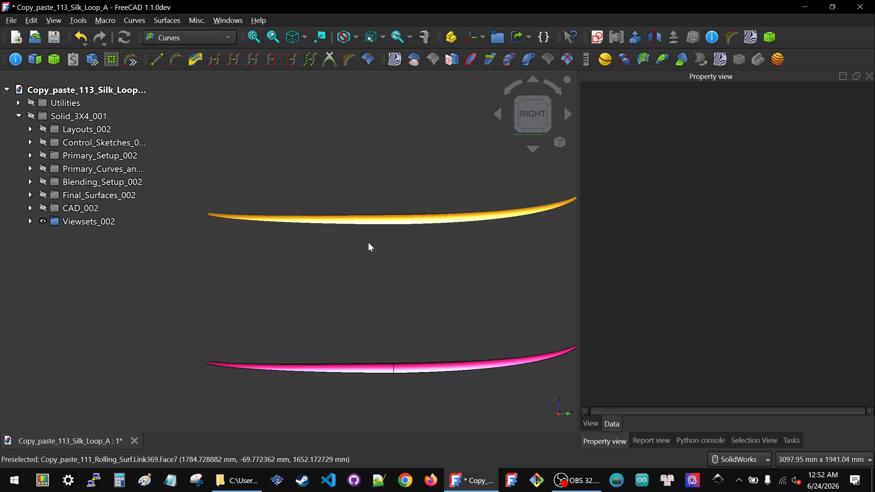
pyautogui.scroll(-1, 451, 221)
pyautogui.scroll(2, 498, 200)
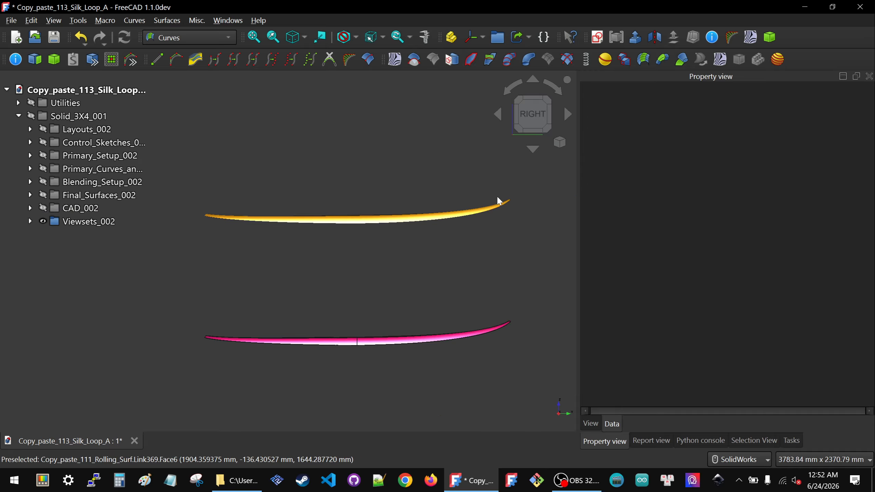
pyautogui.scroll(3, 498, 200)
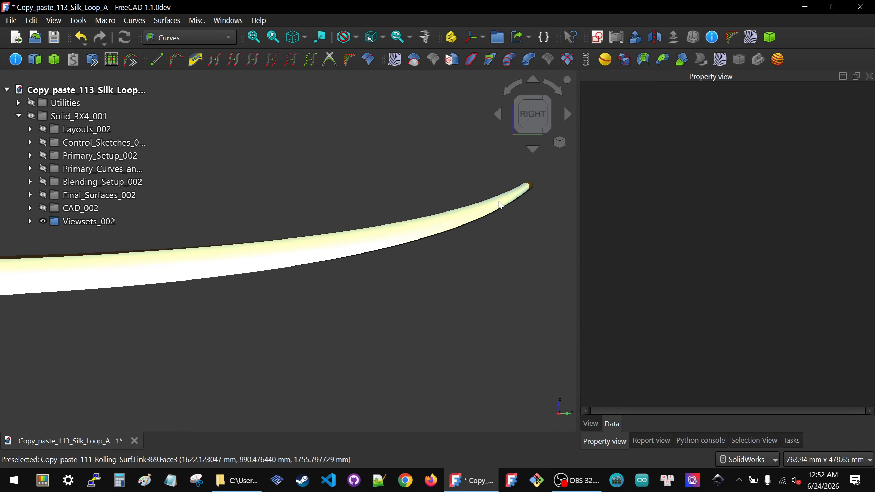
pyautogui.scroll(-1, 497, 206)
pyautogui.scroll(-3, 497, 206)
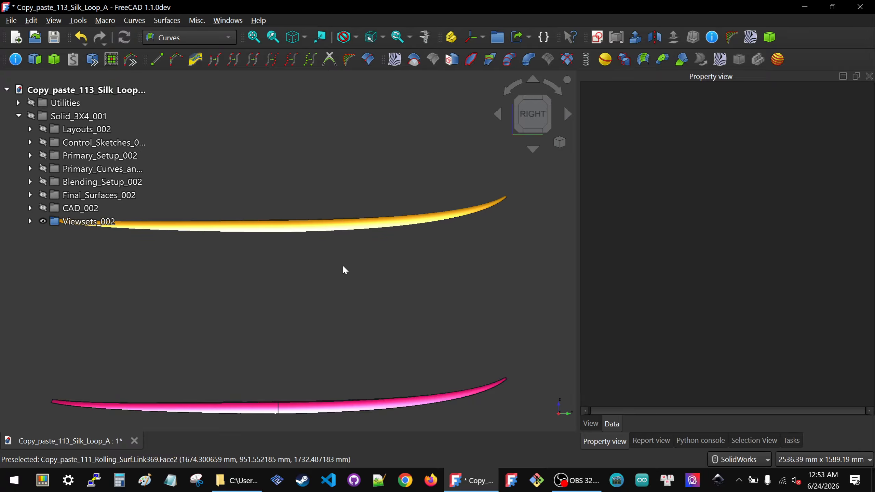
pyautogui.scroll(-2, 415, 242)
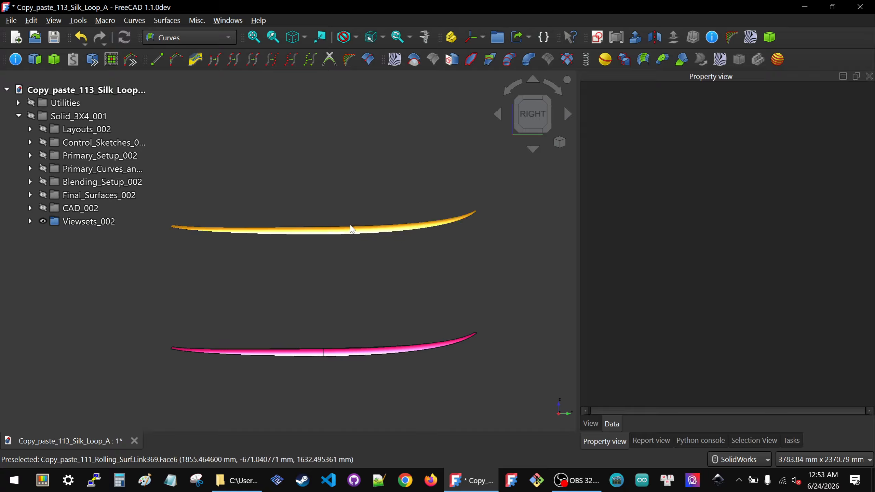
# - Examine the corner blend faces at the pointed tip of the segmented pink solid from an upper right angle
pyautogui.moveTo(349, 234); pyautogui.dragTo(303, 265, button='middle')
pyautogui.scroll(6, 548, 262)
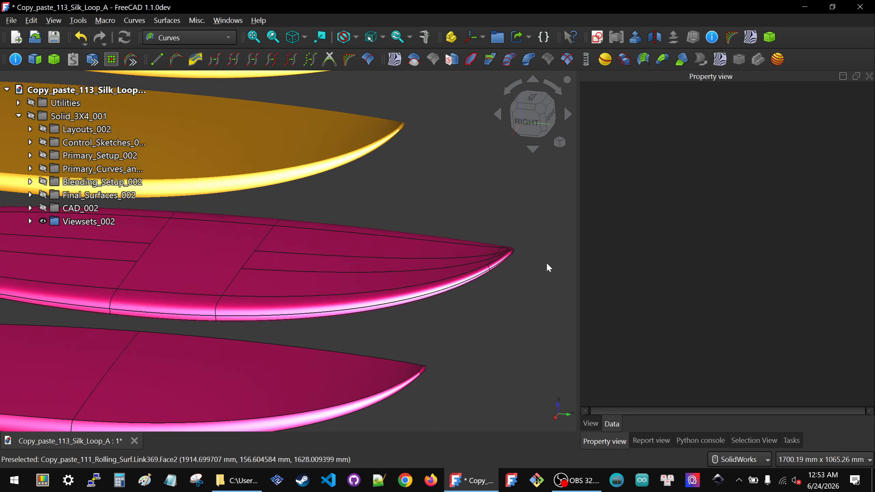
pyautogui.scroll(10, 443, 229)
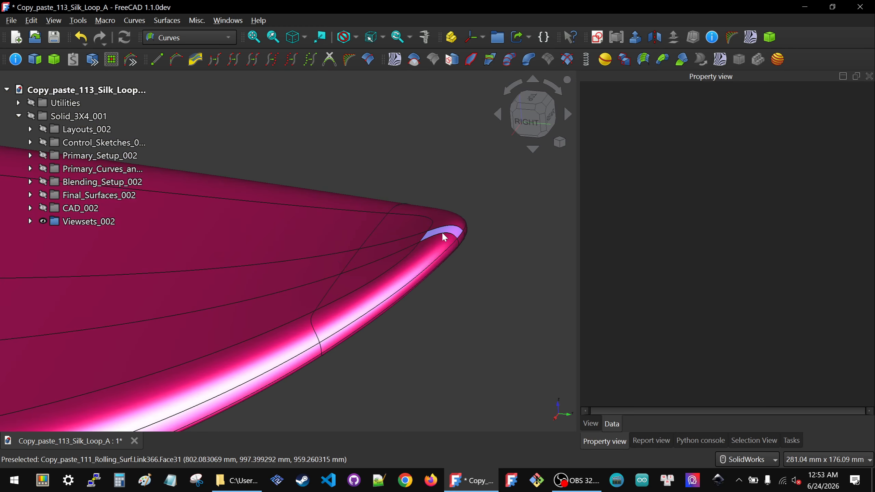
pyautogui.scroll(-10, 468, 238)
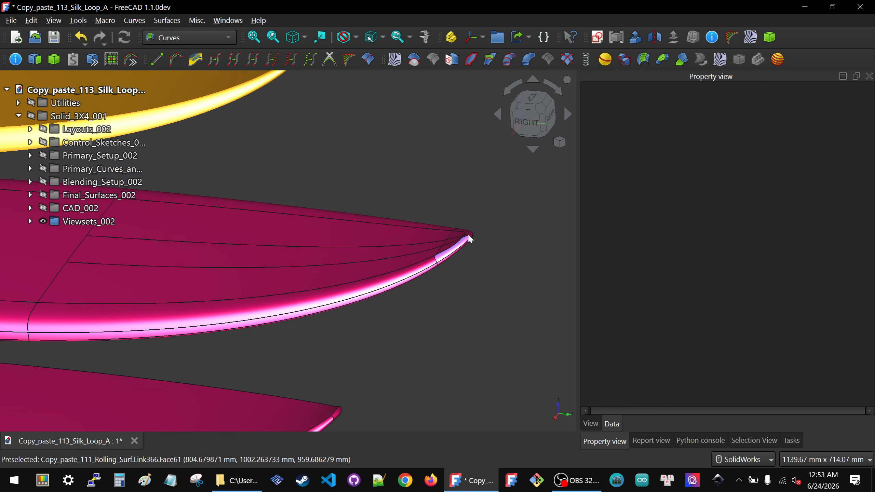
pyautogui.scroll(-4, 471, 238)
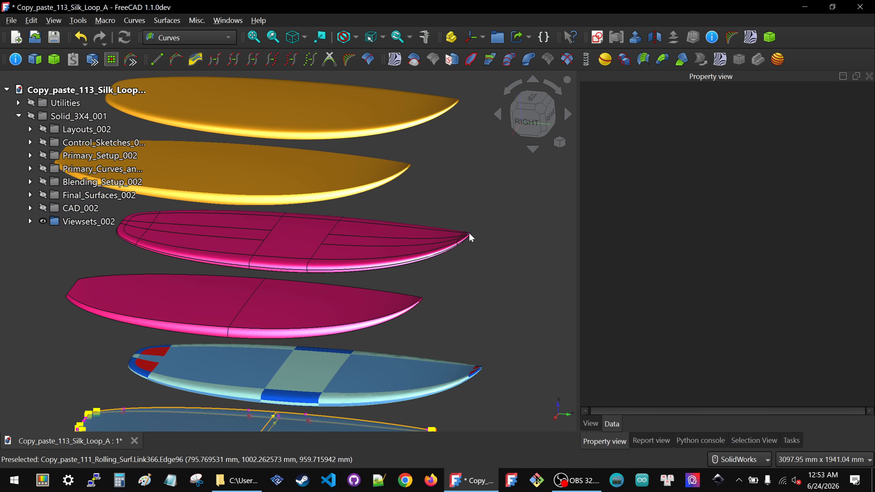
pyautogui.scroll(-2, 450, 289)
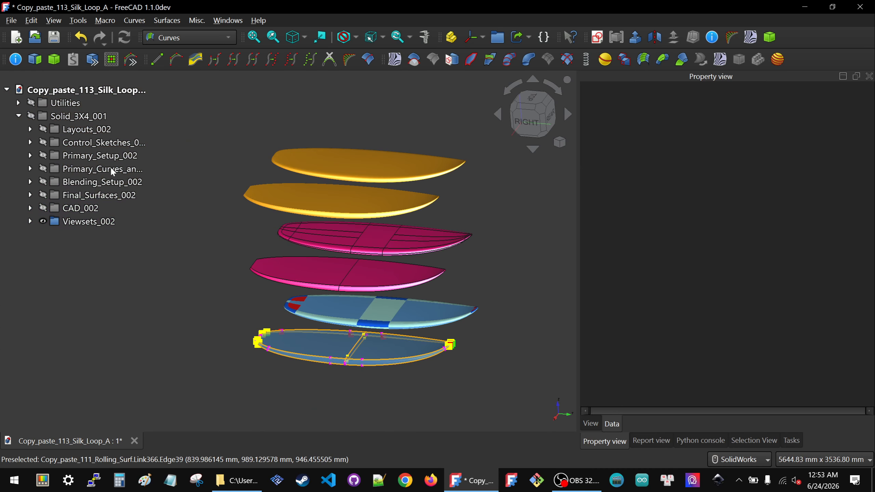
# - Expand Blending_Setup_002, its final surface grids subgroup and Final_Surfaces_002, keeping the corner blended grids collapsed
pyautogui.click(72, 186)
pyautogui.click(30, 182)
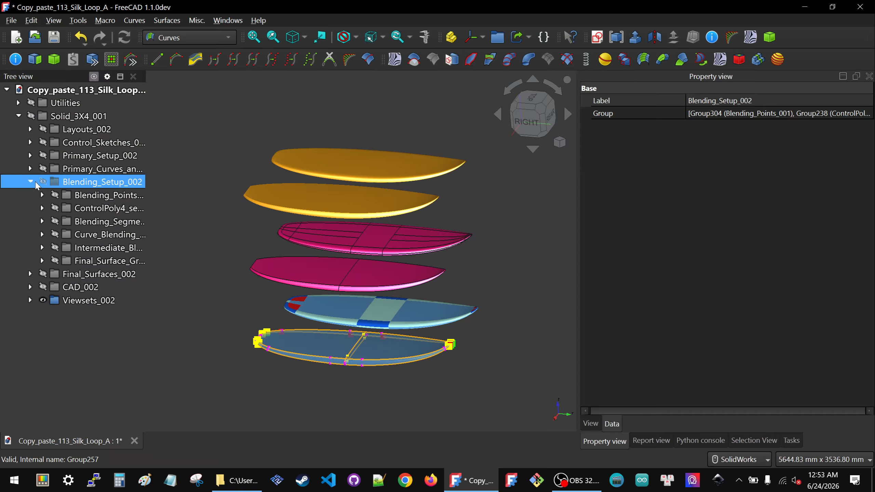
pyautogui.click(99, 274)
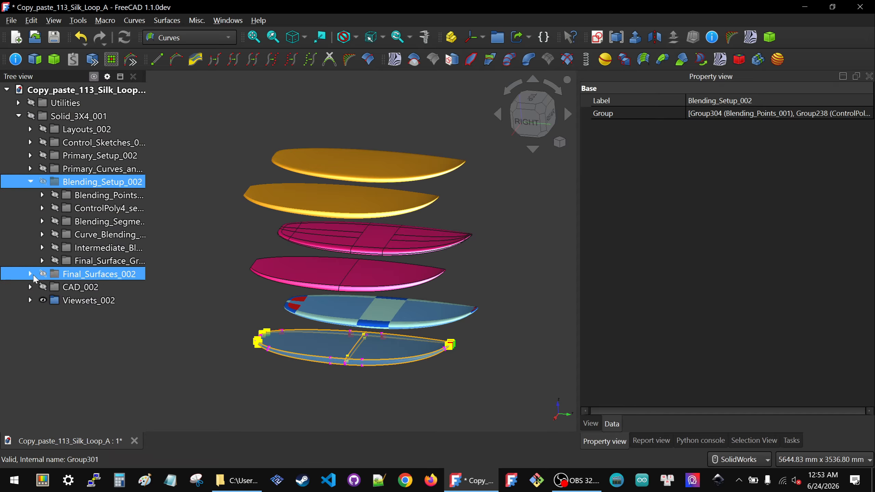
pyautogui.click(30, 274)
pyautogui.click(43, 340)
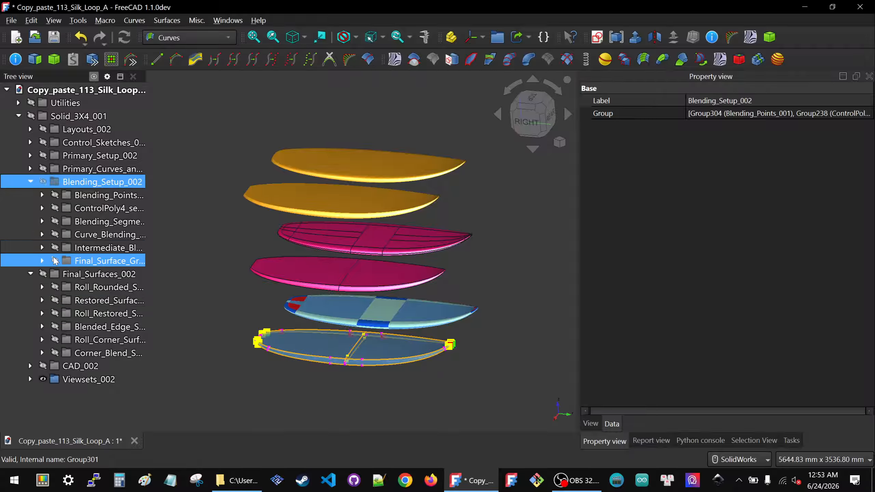
pyautogui.click(42, 260)
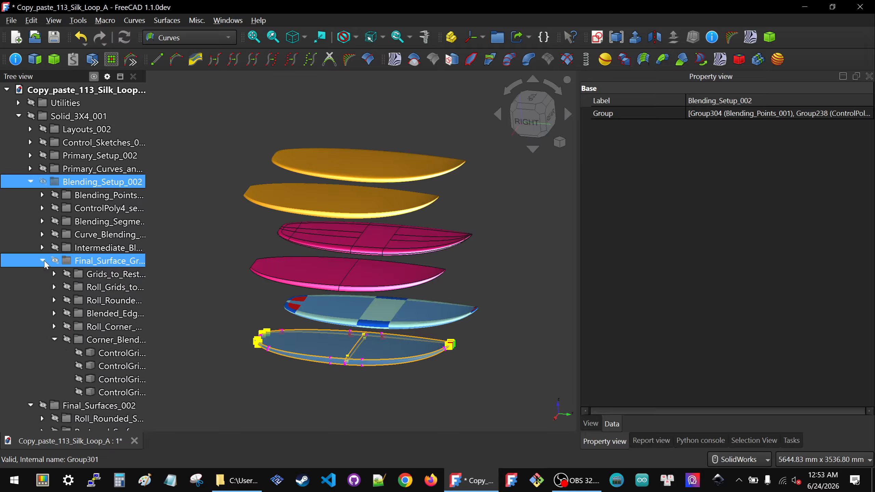
pyautogui.click(55, 340)
pyautogui.click(109, 275)
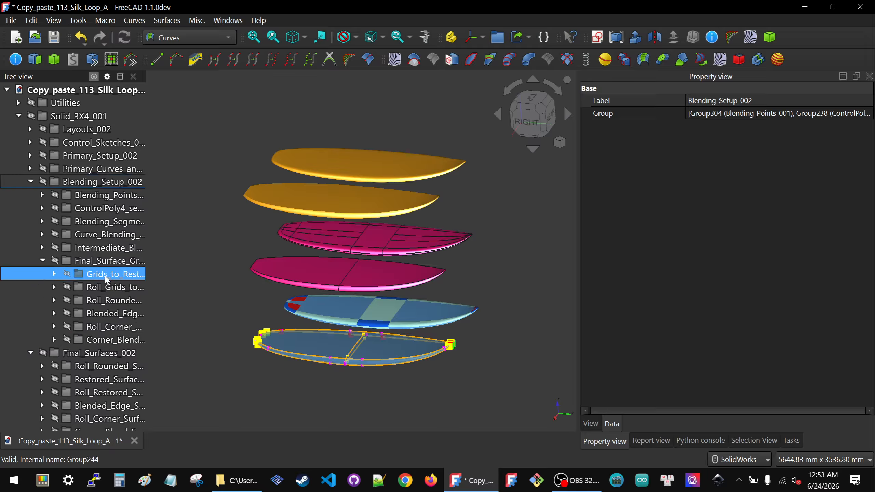
# - Show the Blended_Edge_Grids_002, Corner_Blended_Grids_002 and Roll_Corner_Blended_Grids_001 groups beside the boards
pyautogui.click(108, 315)
pyautogui.press('space')
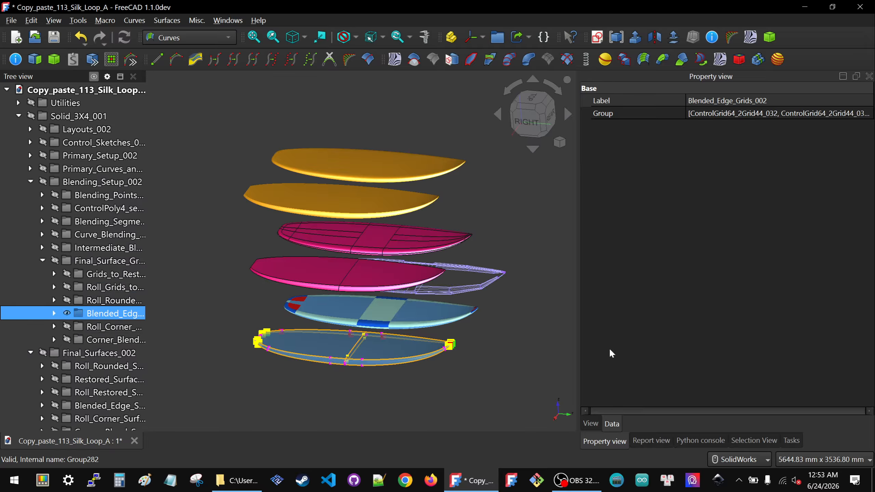
pyautogui.keyDown('ctrl'); pyautogui.click(118, 341); pyautogui.keyUp('ctrl')
pyautogui.click(117, 340)
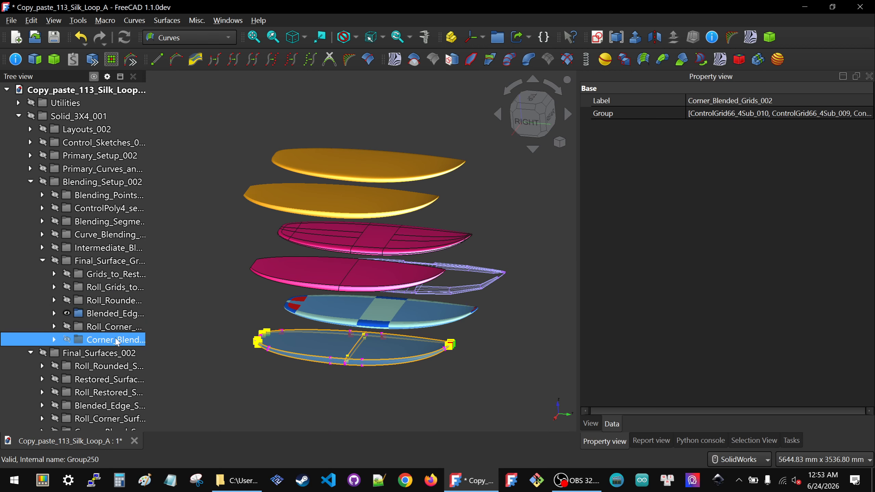
pyautogui.press('space')
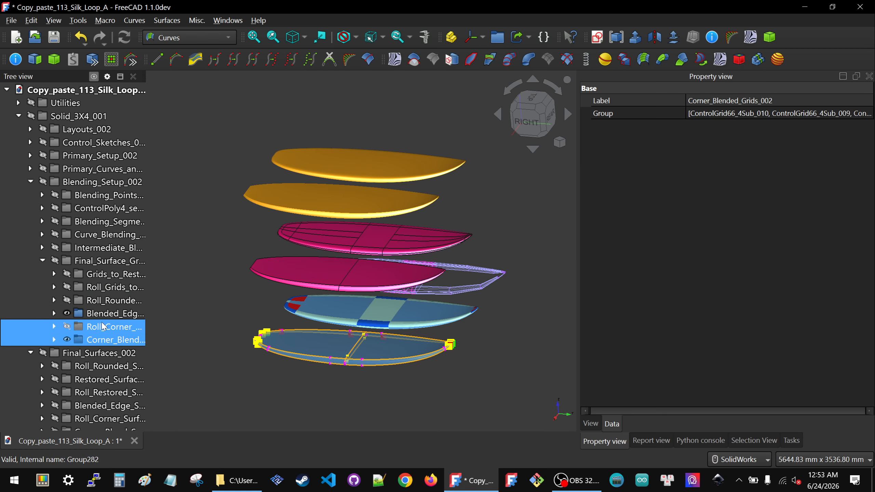
pyautogui.click(104, 326)
pyautogui.press('space')
pyautogui.scroll(10, 484, 276)
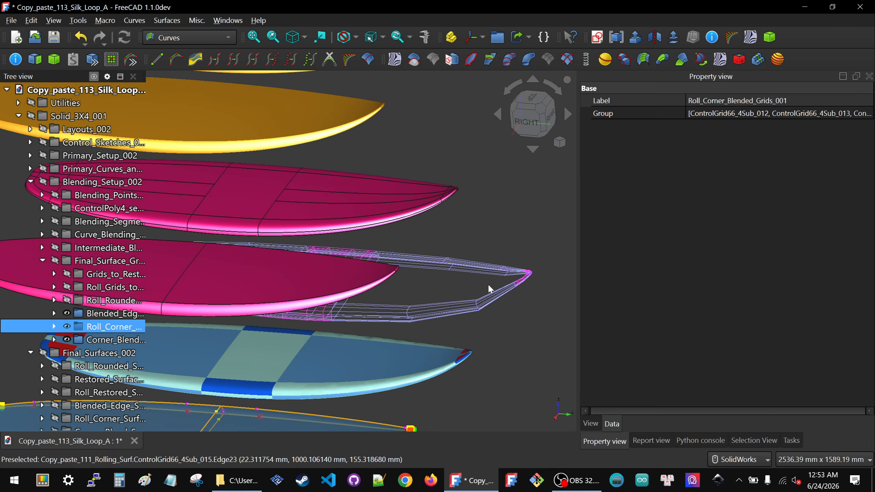
# - Examine the blended edge and corner control grids around the pointed tip from several rear and upper angles
pyautogui.moveTo(449, 330); pyautogui.dragTo(391, 342, button='middle')
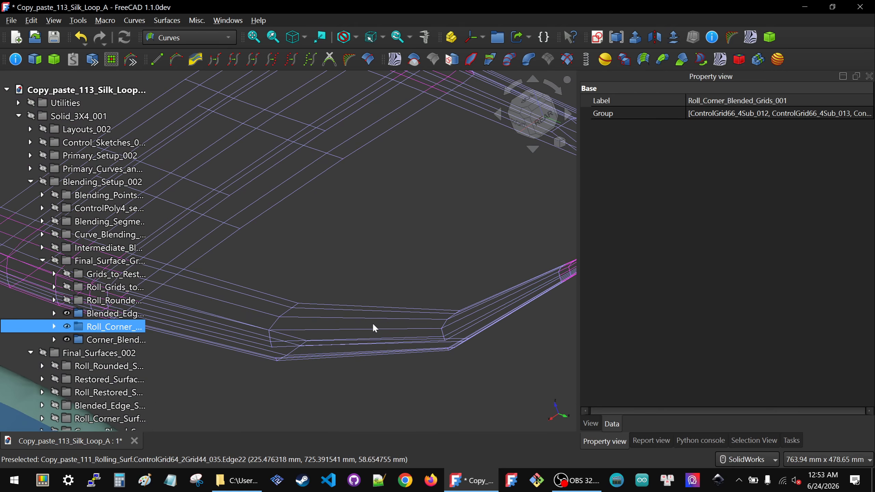
pyautogui.scroll(-3, 373, 323)
pyautogui.scroll(4, 447, 308)
pyautogui.scroll(-1, 444, 308)
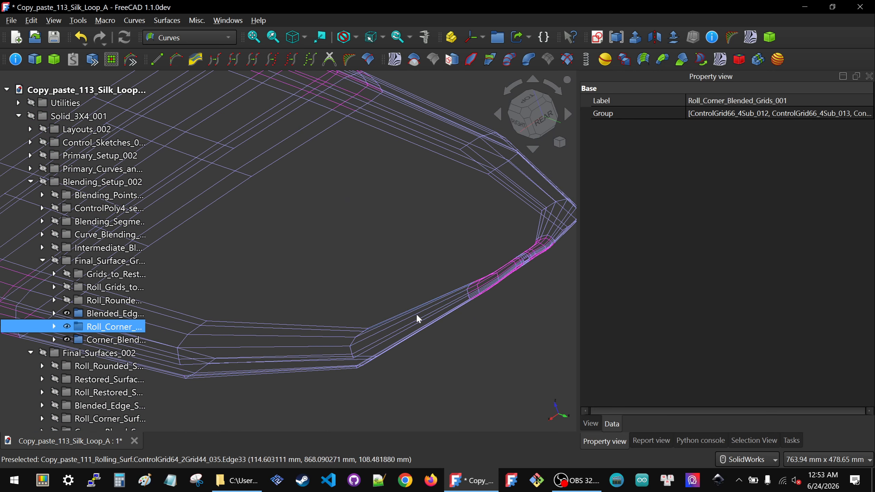
pyautogui.moveTo(415, 314); pyautogui.dragTo(438, 272, button='middle')
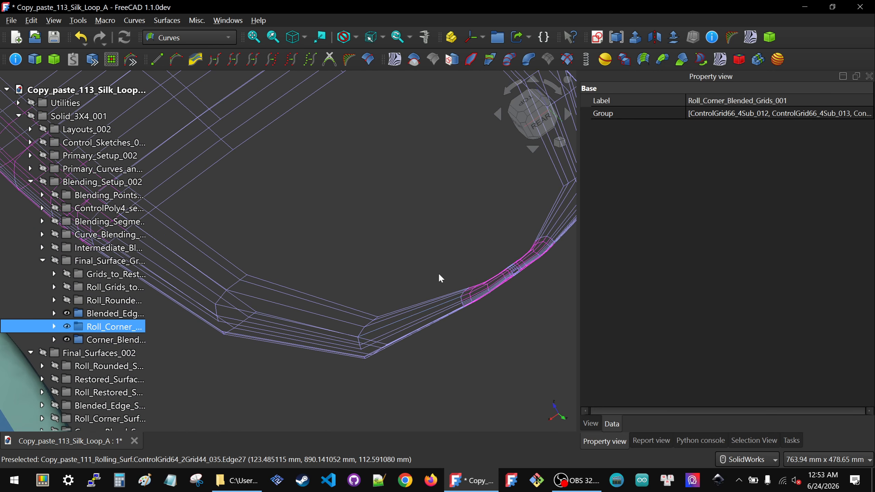
pyautogui.scroll(-2, 445, 264)
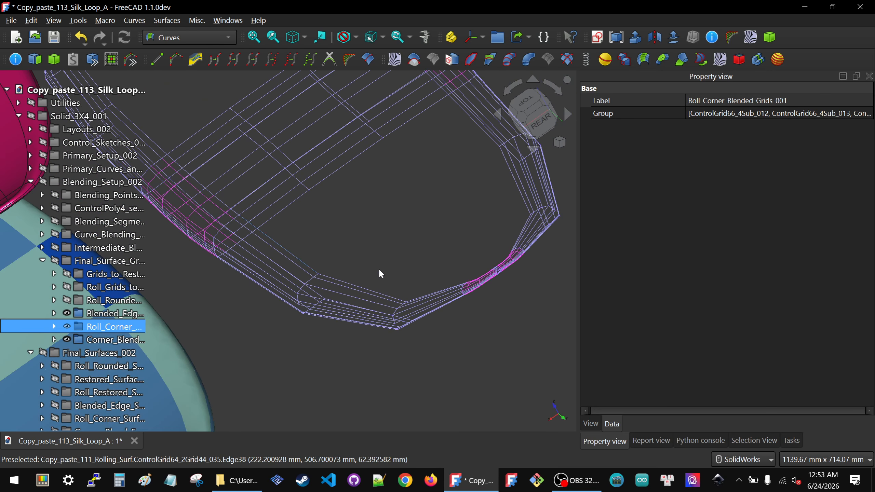
pyautogui.scroll(4, 499, 273)
pyautogui.moveTo(491, 260); pyautogui.dragTo(533, 306, button='middle')
# - Examine the roll corner grids across the board's middle section from above and from tilted side angles
pyautogui.click(538, 118)
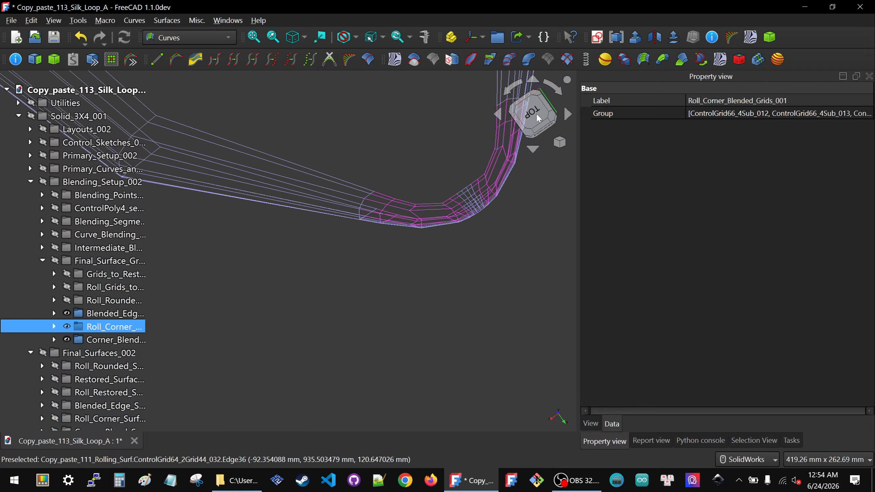
pyautogui.scroll(-6, 379, 305)
pyautogui.scroll(-3, 368, 298)
pyautogui.scroll(5, 394, 211)
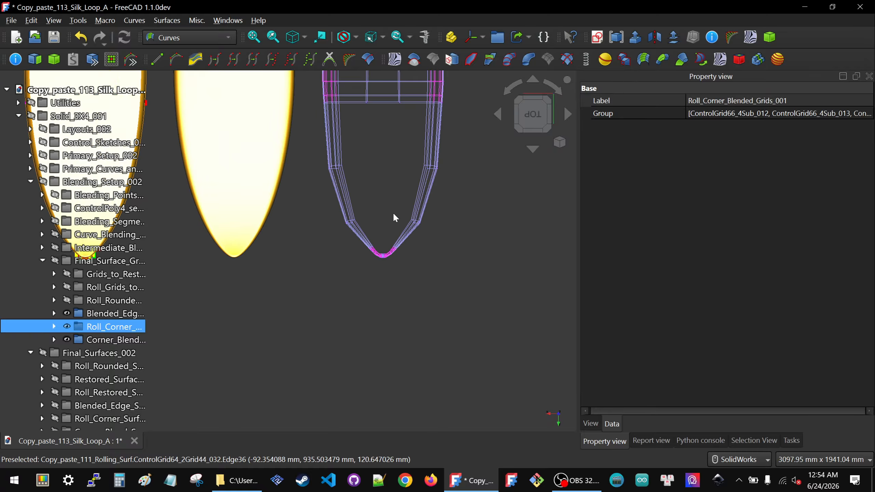
pyautogui.scroll(-5, 368, 296)
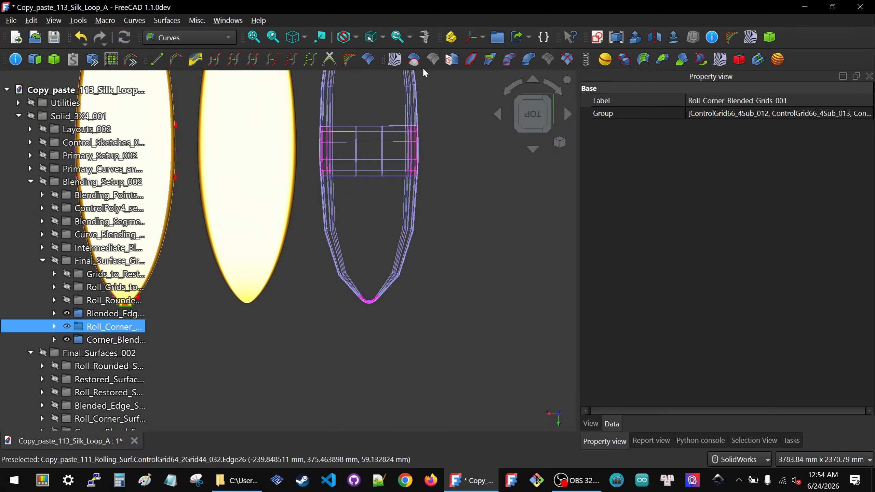
pyautogui.scroll(5, 412, 151)
pyautogui.scroll(-2, 414, 276)
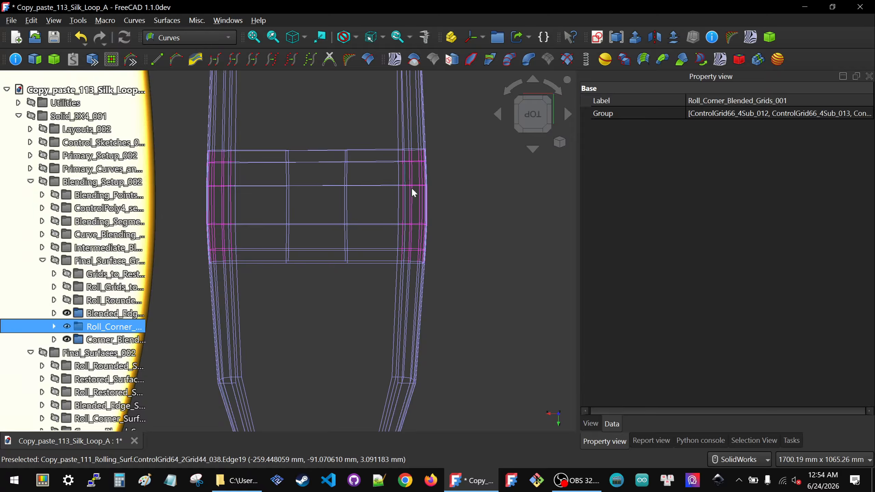
pyautogui.scroll(2, 417, 166)
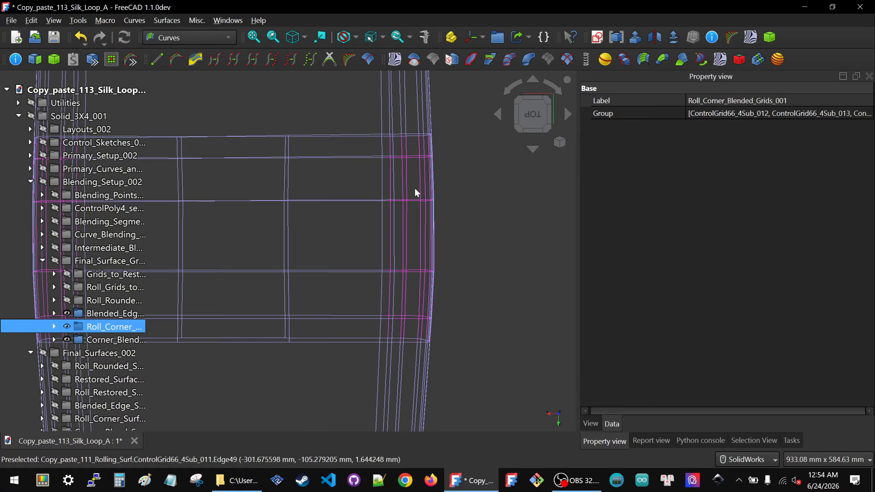
pyautogui.moveTo(420, 191); pyautogui.dragTo(320, 158, button='middle')
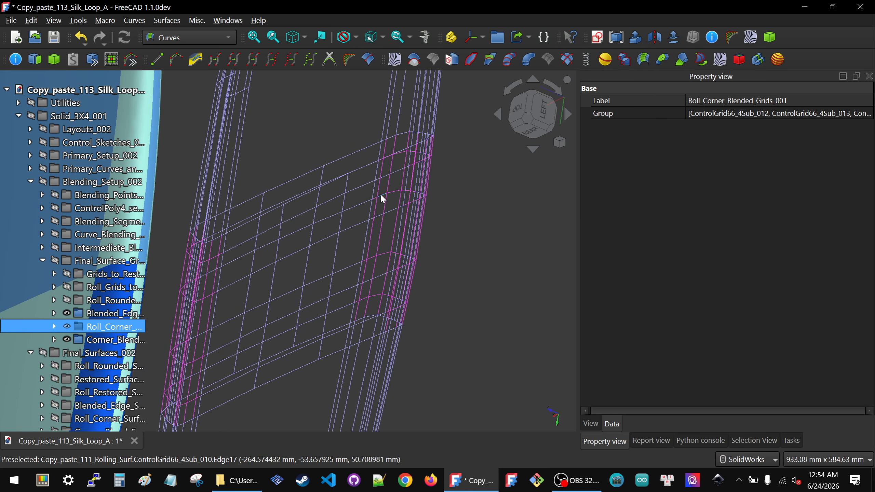
pyautogui.moveTo(396, 212); pyautogui.dragTo(462, 232, button='middle')
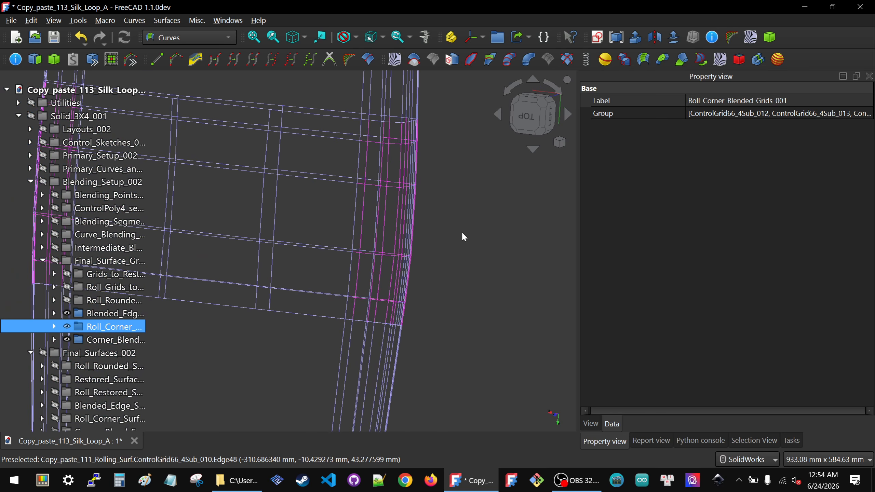
pyautogui.scroll(-4, 474, 175)
pyautogui.scroll(4, 415, 356)
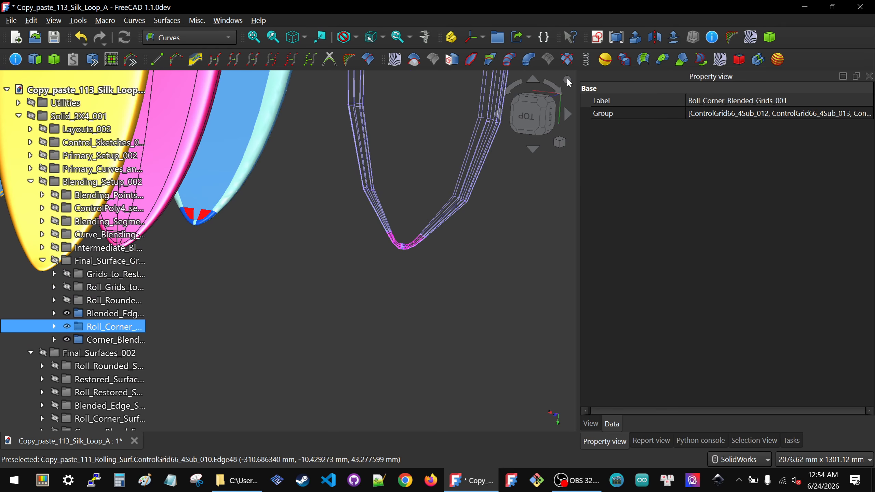
# - Inspect the corner blended grids at the pointed tip up close in the top view
pyautogui.click(527, 116)
pyautogui.scroll(-3, 389, 271)
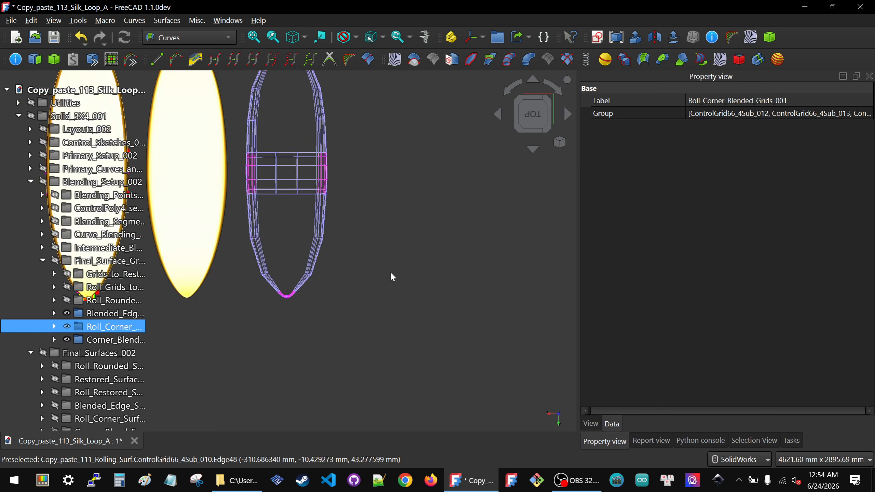
pyautogui.scroll(2, 330, 282)
pyautogui.scroll(10, 332, 286)
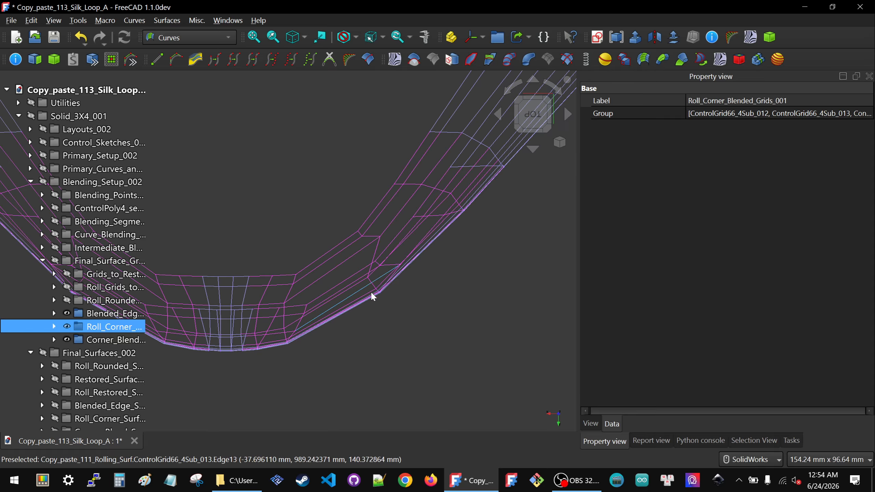
pyautogui.scroll(-1, 424, 252)
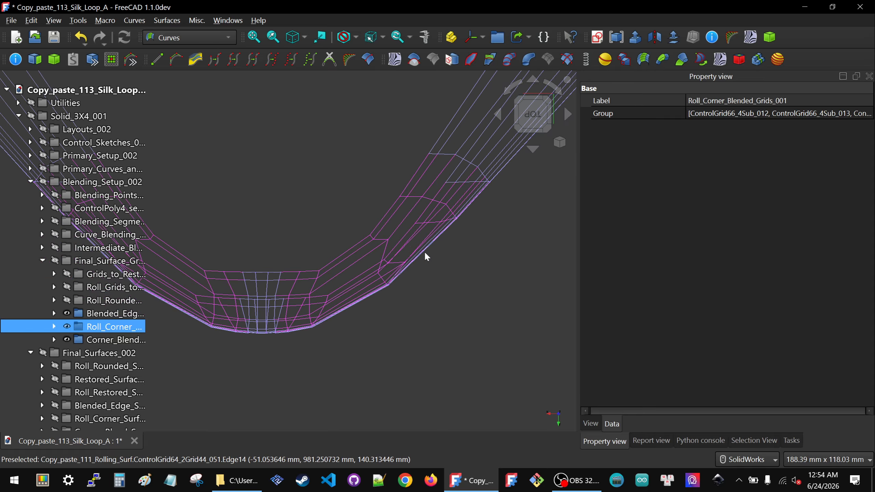
# - Expand the intermediate blending group and show Roll_Corner_Subgrids_001 over the blended grids, keeping Corner_Subgrids_002 hidden
pyautogui.click(99, 287)
pyautogui.click(102, 299)
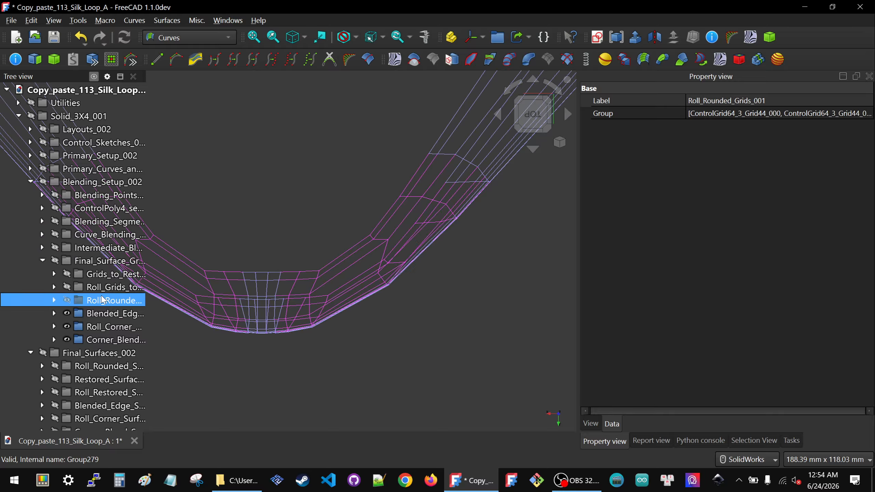
pyautogui.keyDown('ctrl'); pyautogui.click(104, 274); pyautogui.keyUp('ctrl')
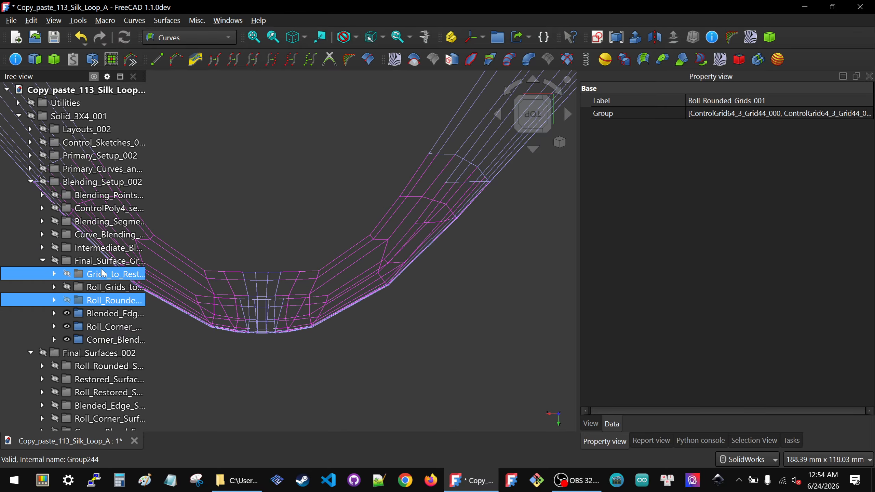
pyautogui.click(43, 247)
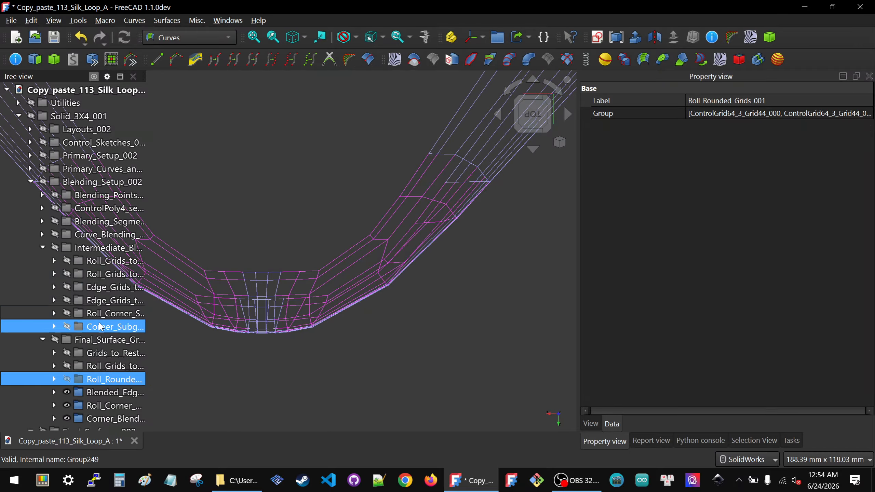
pyautogui.click(100, 327)
pyautogui.press('space')
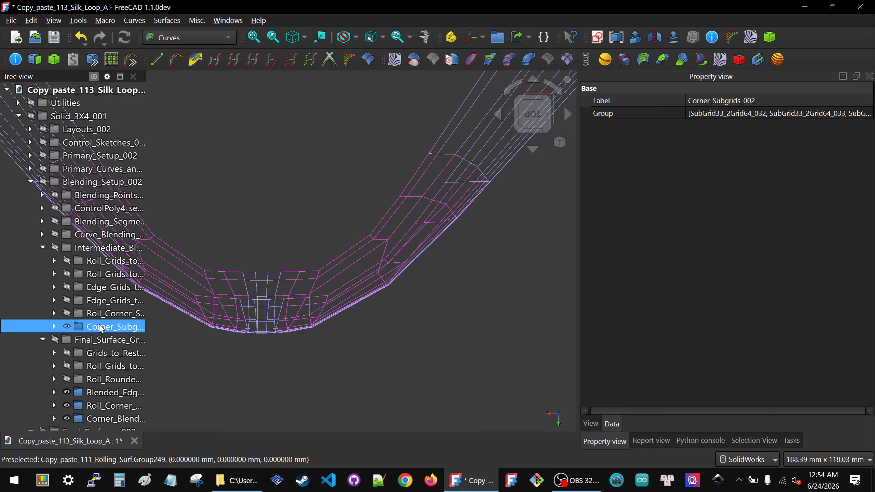
pyautogui.press('space')
pyautogui.click(108, 314)
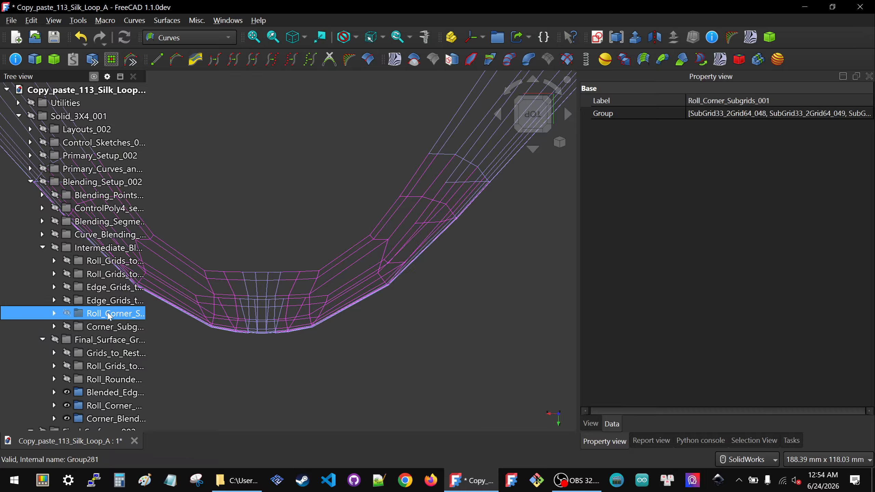
pyautogui.press('space')
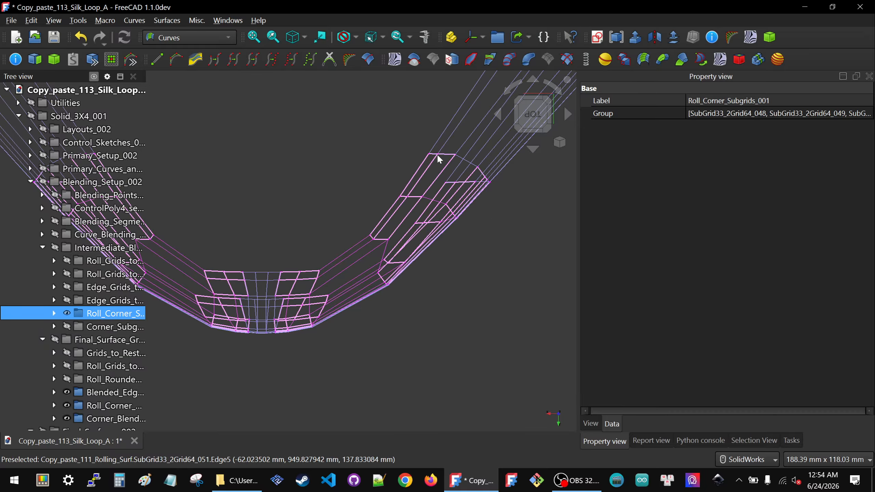
# - Inspect the end edges of SubGrid33_2Grid64_051 and ControlGrid64_2Grid44_032 near the tip, leaving nothing selected
pyautogui.scroll(1, 398, 220)
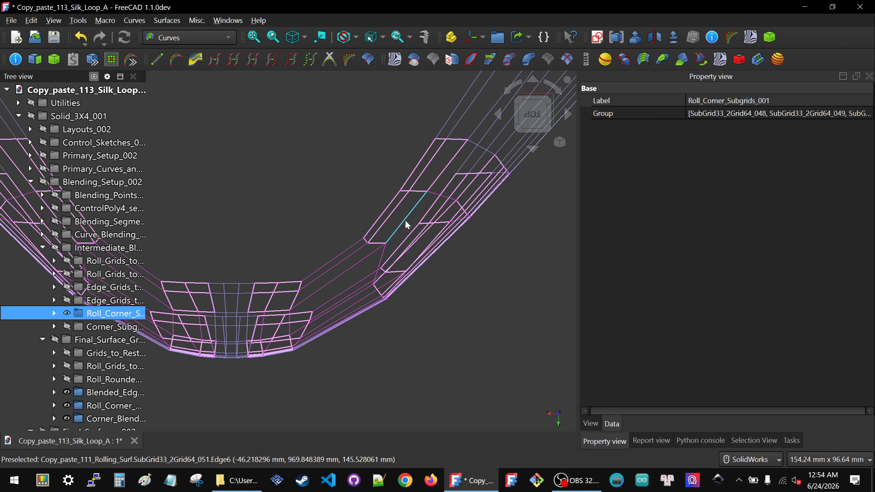
pyautogui.click(377, 246)
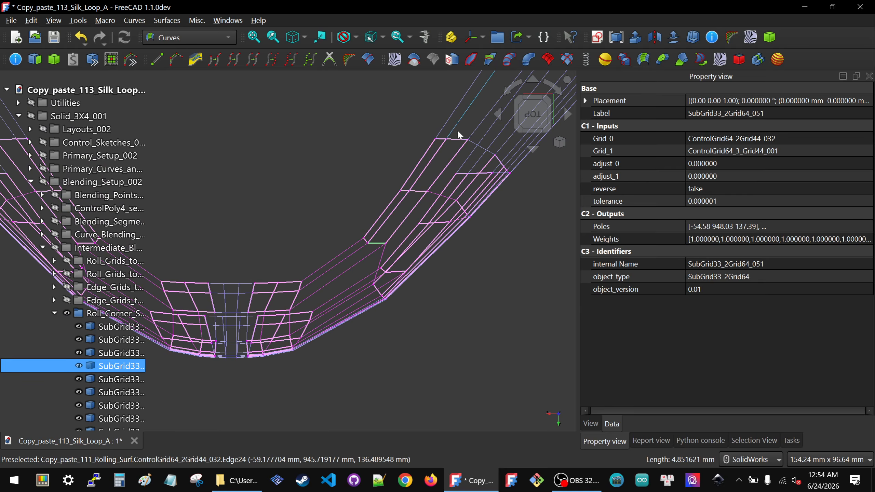
pyautogui.click(456, 139)
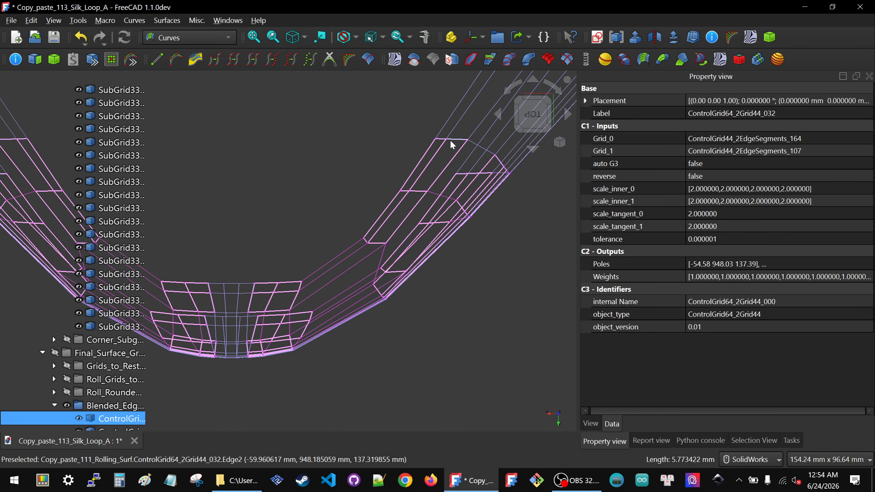
pyautogui.click(373, 188)
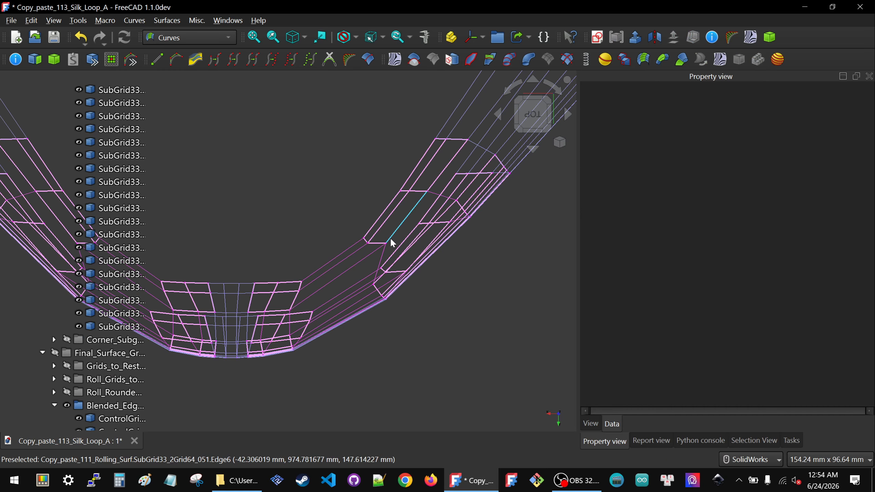
pyautogui.scroll(2, 390, 237)
pyautogui.click(376, 246)
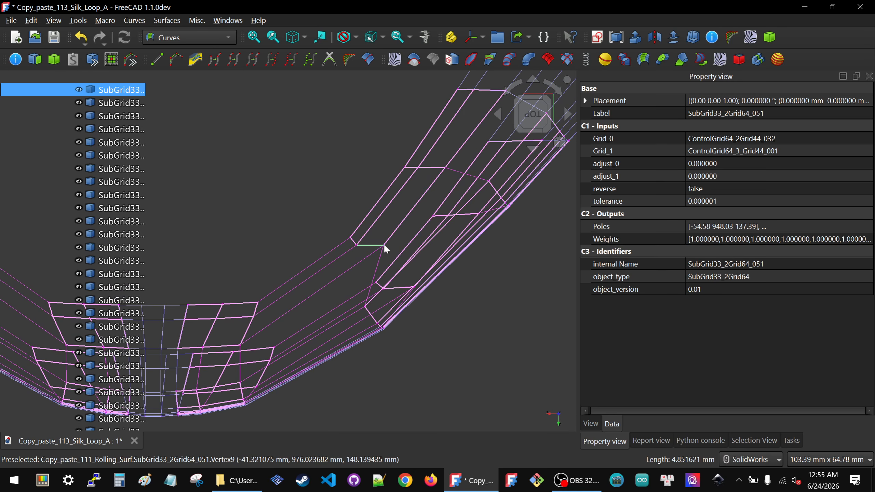
pyautogui.scroll(-3, 359, 261)
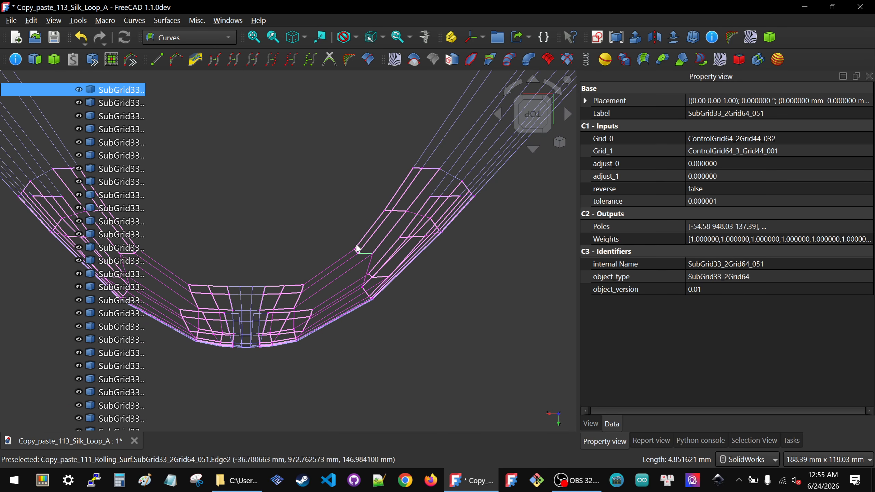
pyautogui.click(435, 303)
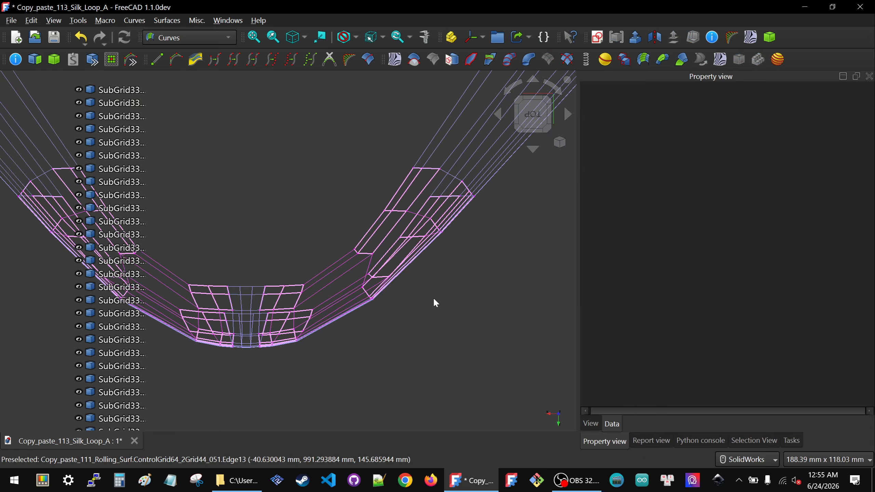
# - Inspect the corner blend face and its adjoining inner face at the tip of the yellow Solid004, selecting each in turn
pyautogui.scroll(-13, 434, 303)
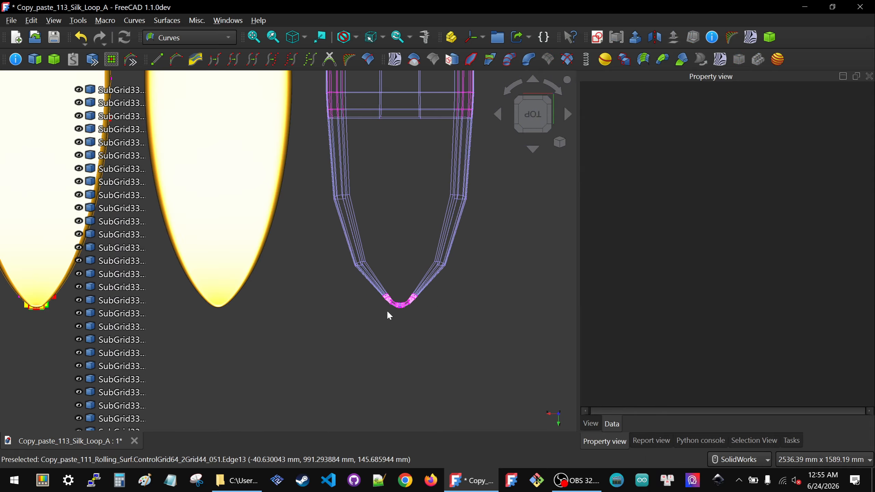
pyautogui.scroll(-3, 388, 313)
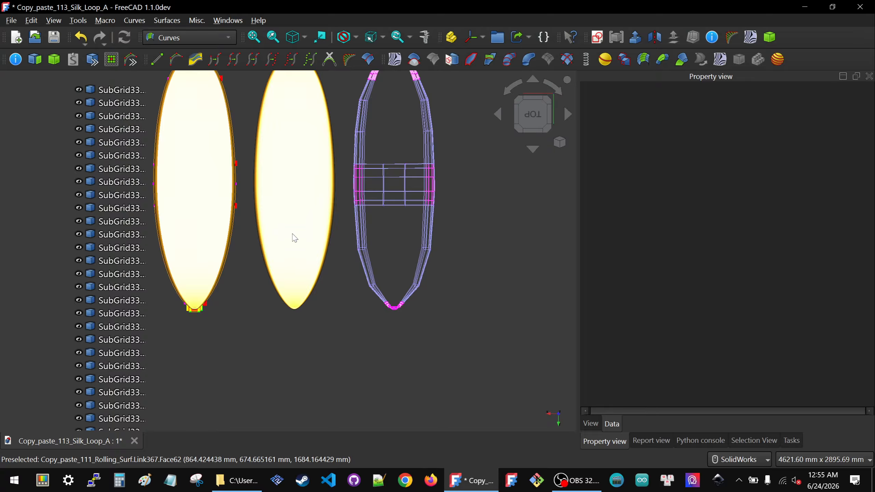
pyautogui.moveTo(296, 218); pyautogui.dragTo(289, 315, button='middle')
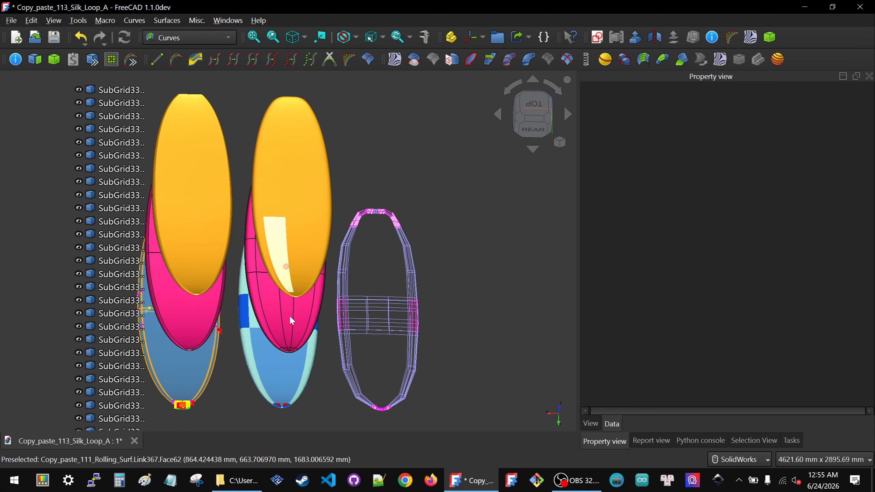
pyautogui.scroll(5, 270, 291)
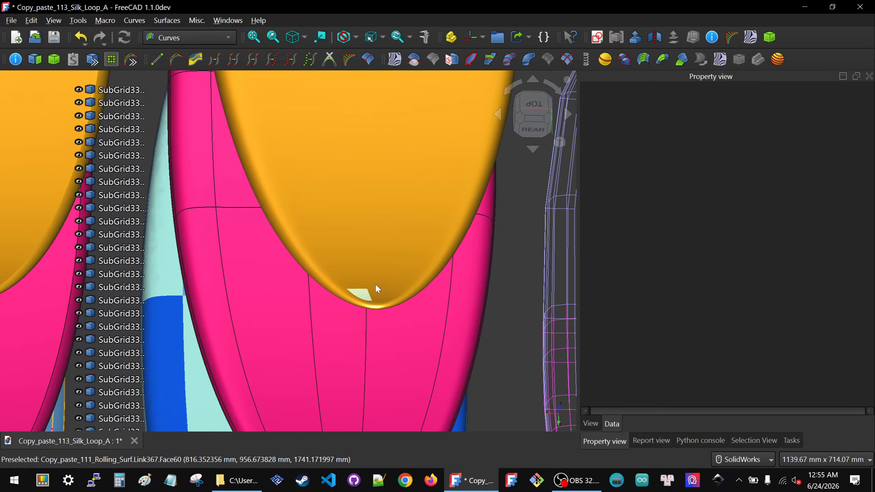
pyautogui.scroll(4, 376, 287)
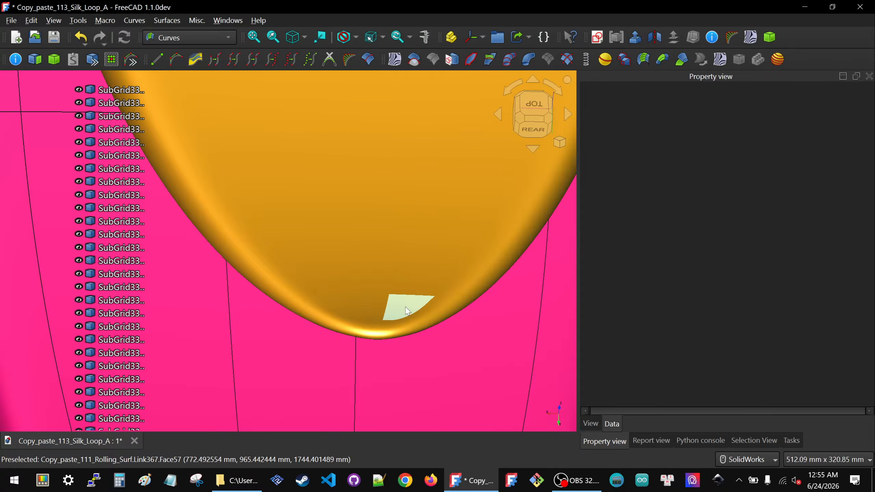
pyautogui.click(429, 319)
pyautogui.scroll(3, 429, 319)
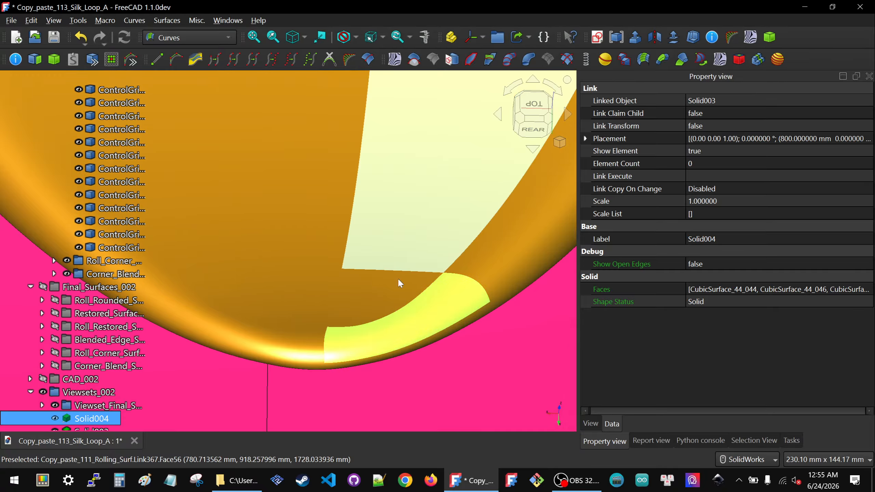
pyautogui.click(372, 319)
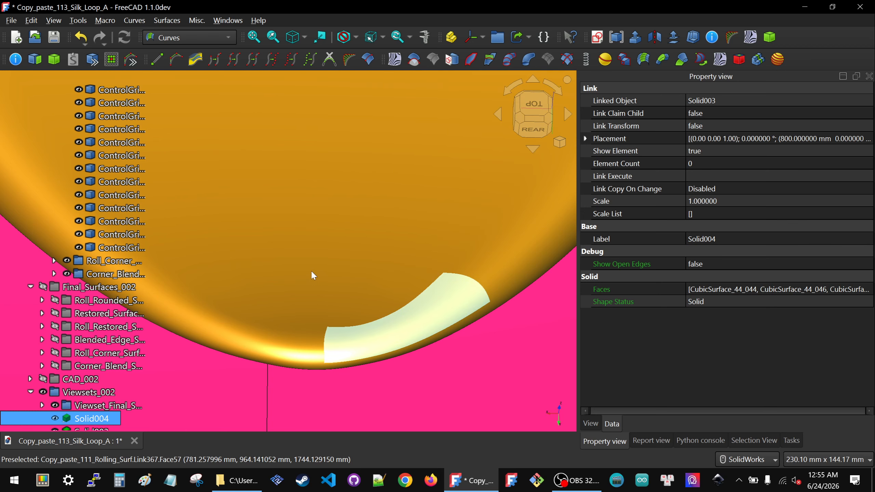
pyautogui.moveTo(303, 269); pyautogui.dragTo(332, 297, button='middle')
pyautogui.moveTo(320, 296); pyautogui.dragTo(307, 285, button='middle')
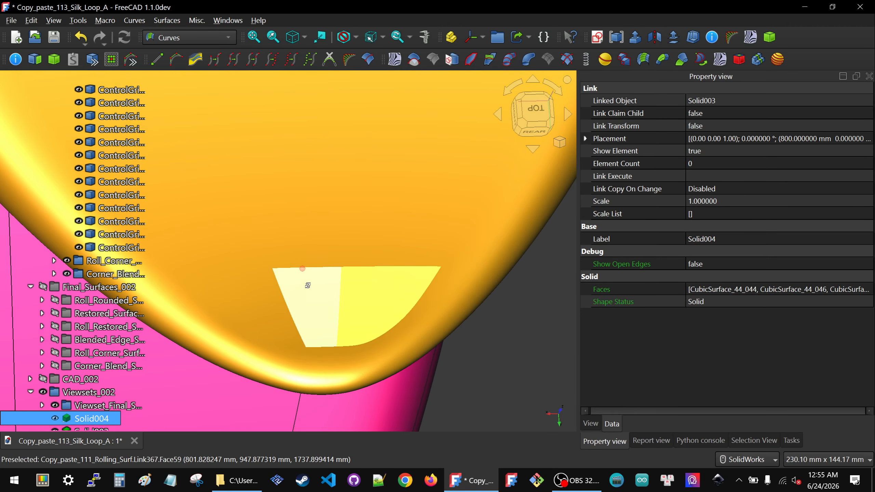